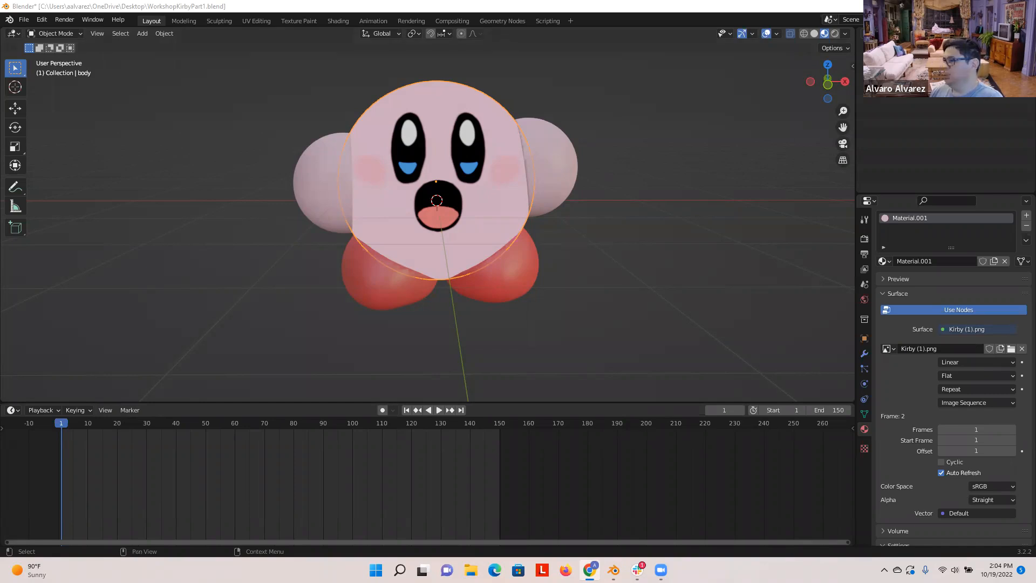
# - Play the Kirby Welcome Video on YouTube in the browser as an animation reference, and move its window out of view
pyautogui.moveTo(0, 77); pyautogui.dragTo(422, 77)
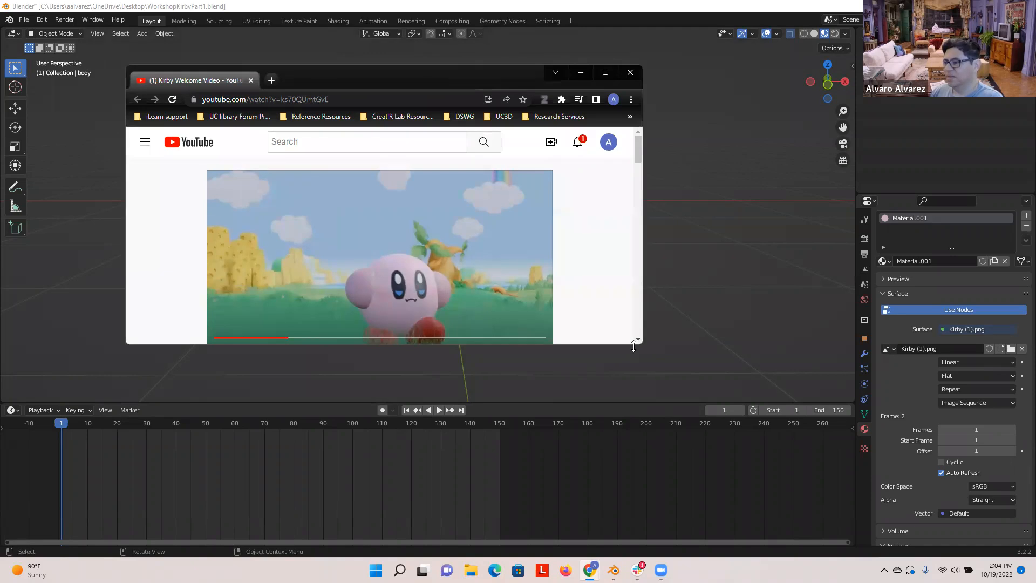
pyautogui.moveTo(635, 346); pyautogui.dragTo(634, 402)
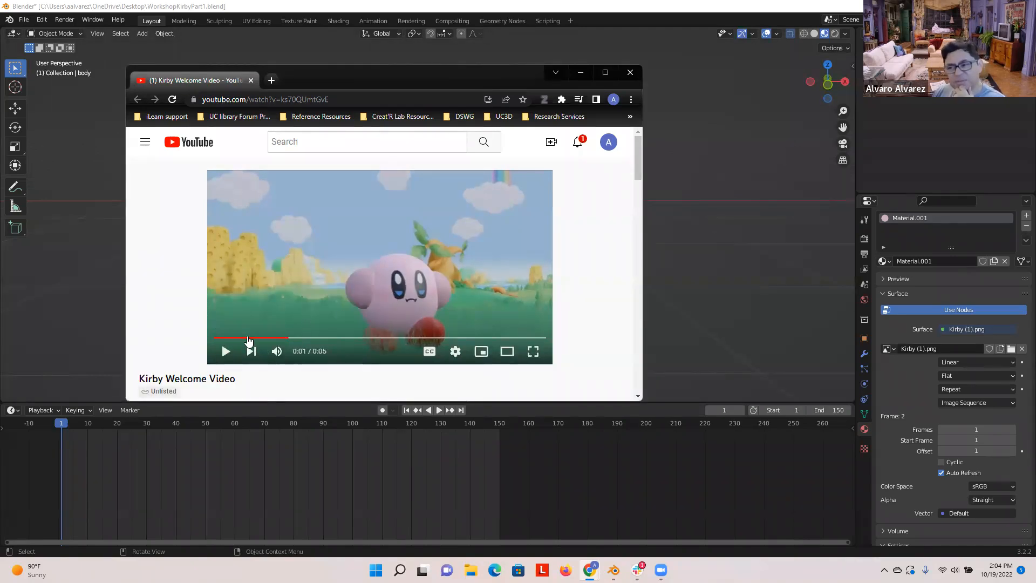
pyautogui.click(226, 352)
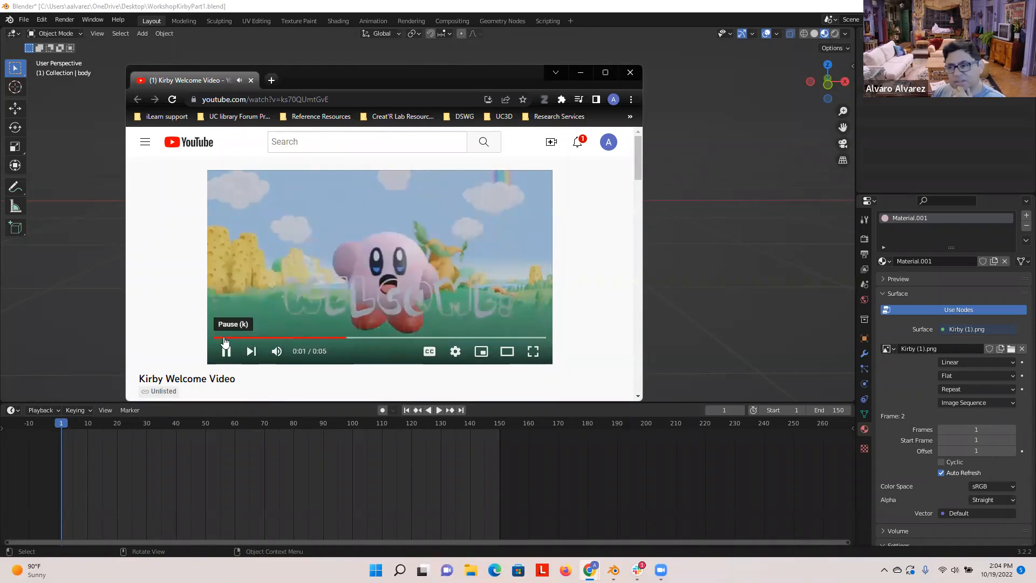
pyautogui.click(220, 339)
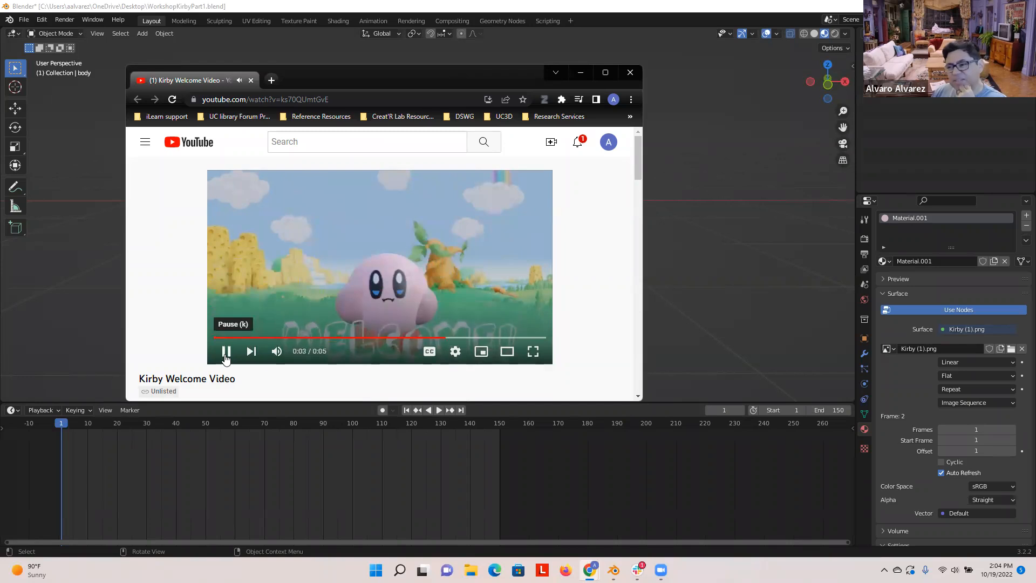
pyautogui.click(226, 352)
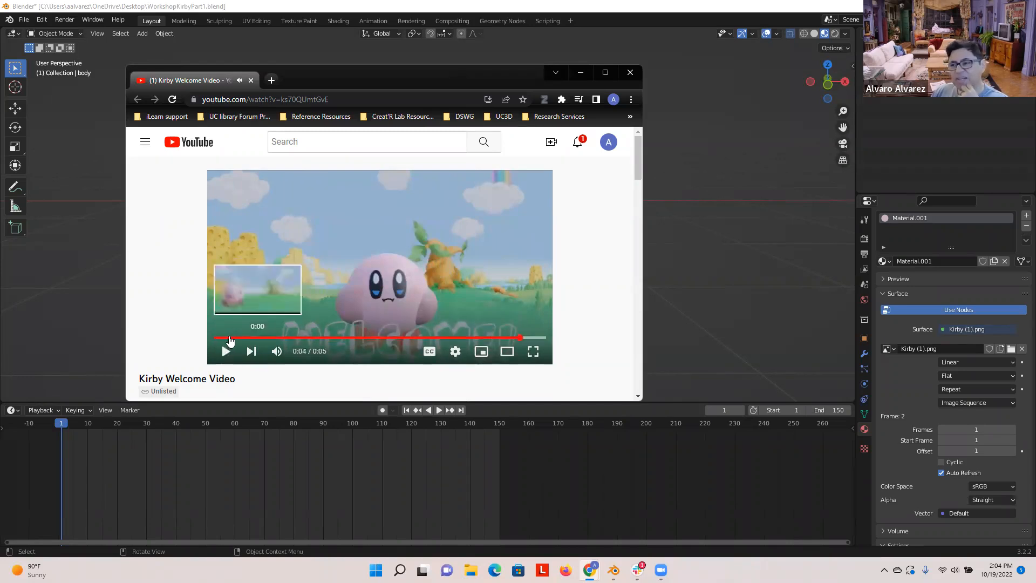
pyautogui.click(227, 351)
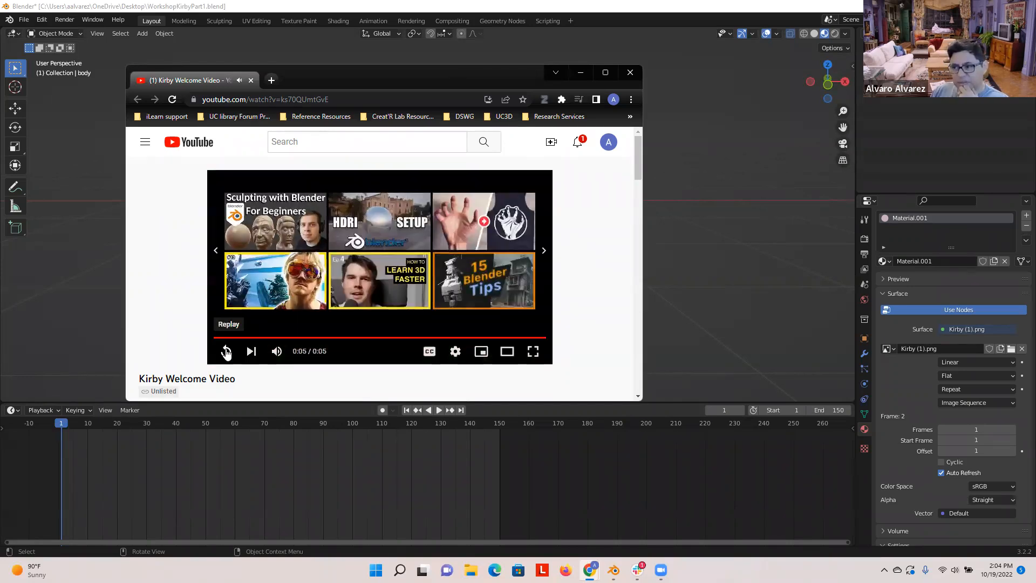
pyautogui.click(228, 353)
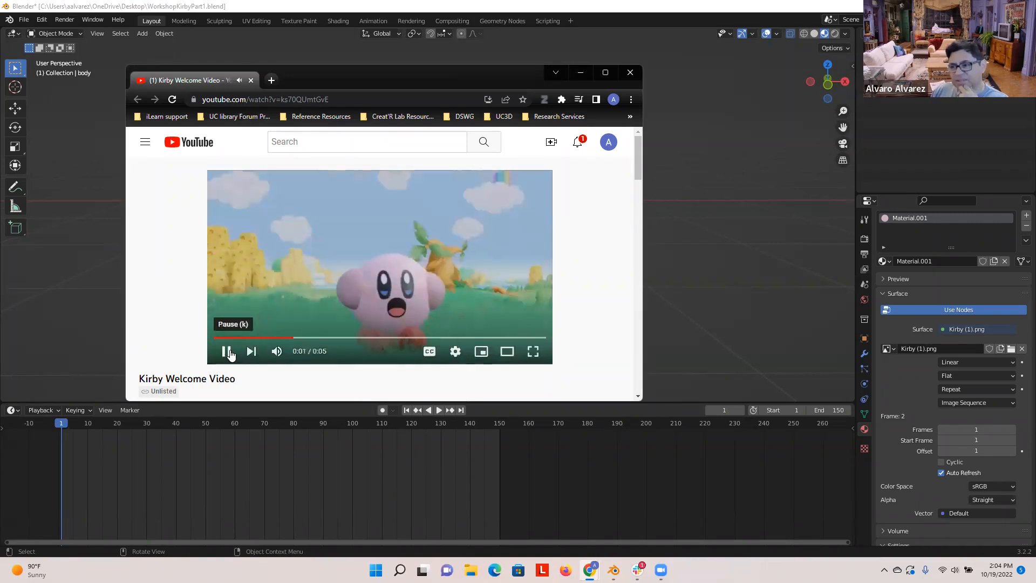
pyautogui.click(229, 352)
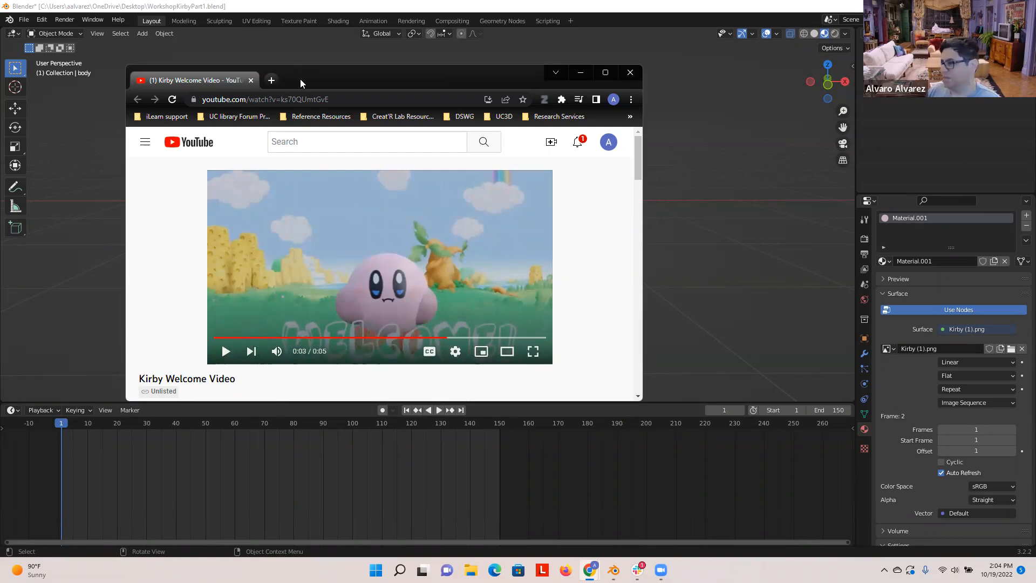
pyautogui.moveTo(300, 83); pyautogui.dragTo(0, 83)
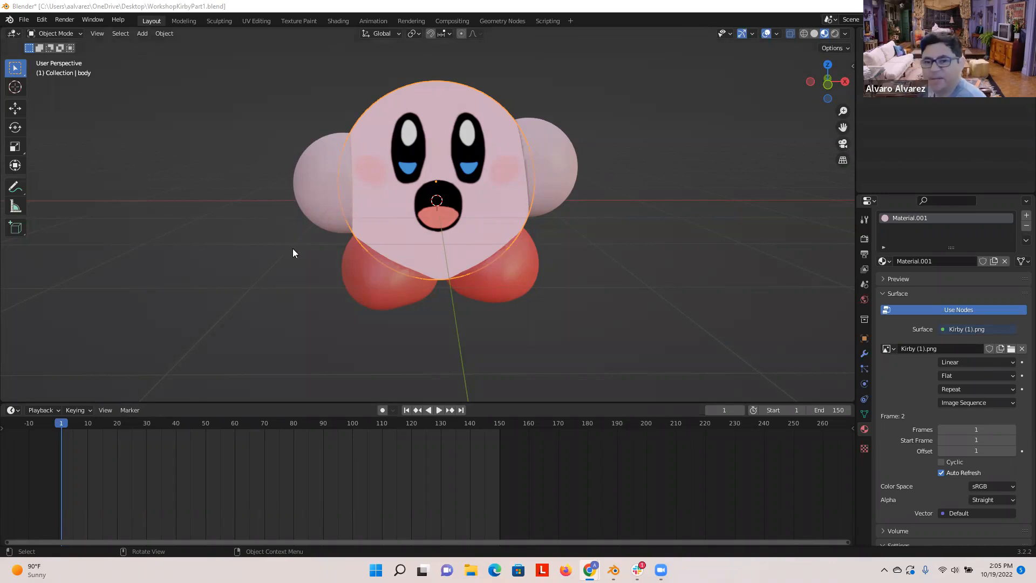
# - Inspect the Kirby model from the right side and set the viewport to the front orthographic view
pyautogui.scroll(1, 320, 225)
pyautogui.scroll(-2, 321, 224)
pyautogui.scroll(1, 436, 253)
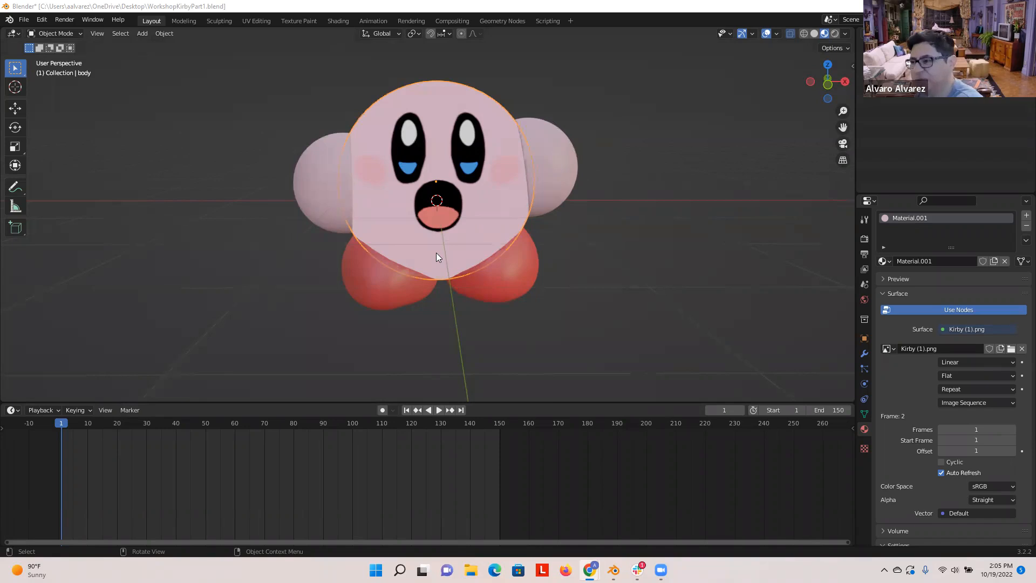
pyautogui.press('KP_3')
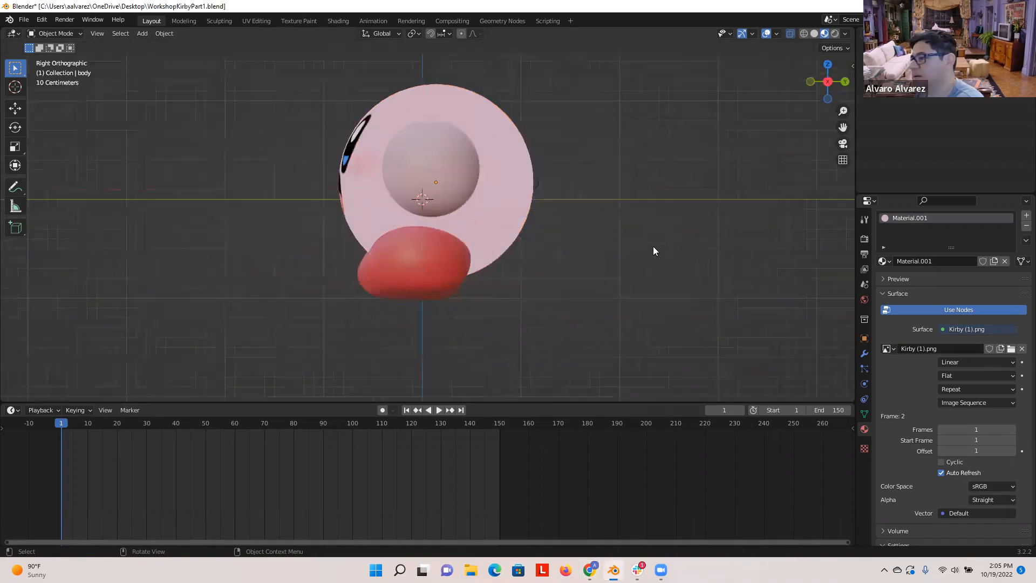
pyautogui.press('KP_1')
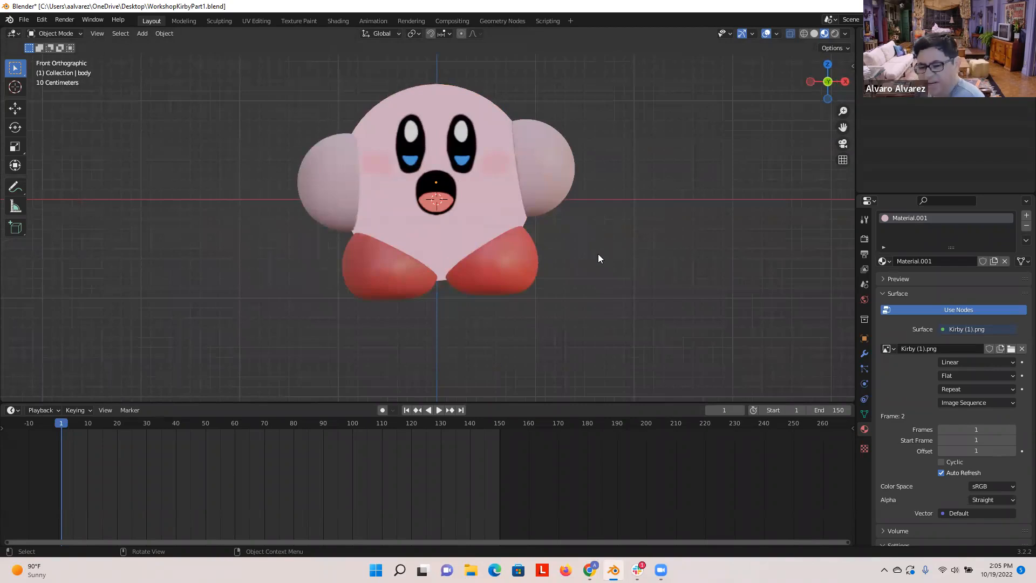
pyautogui.press('KP_3')
pyautogui.press('KP_1')
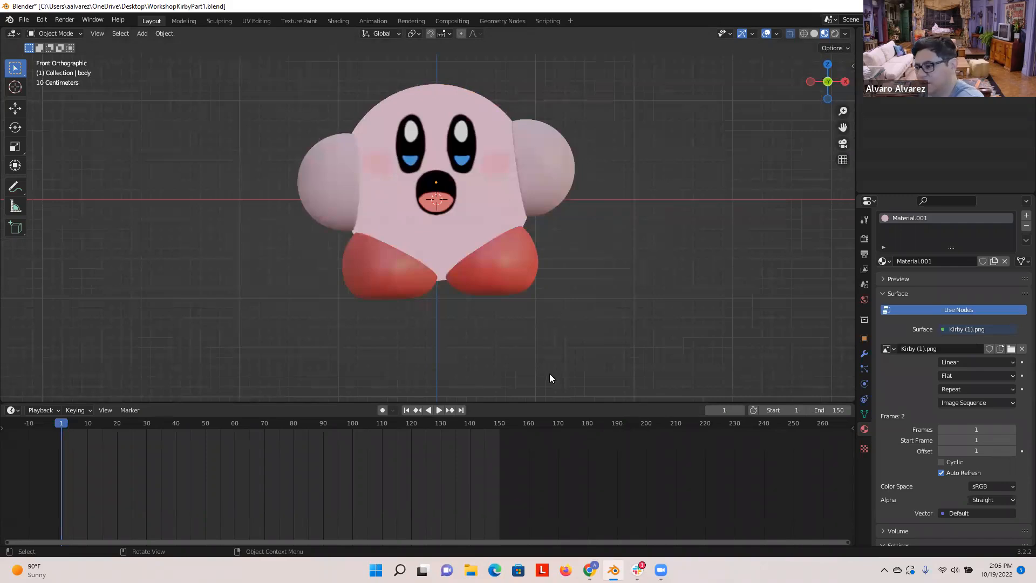
# - Enlarge the timeline area and set the animation's end frame to 50
pyautogui.moveTo(556, 401); pyautogui.dragTo(546, 500)
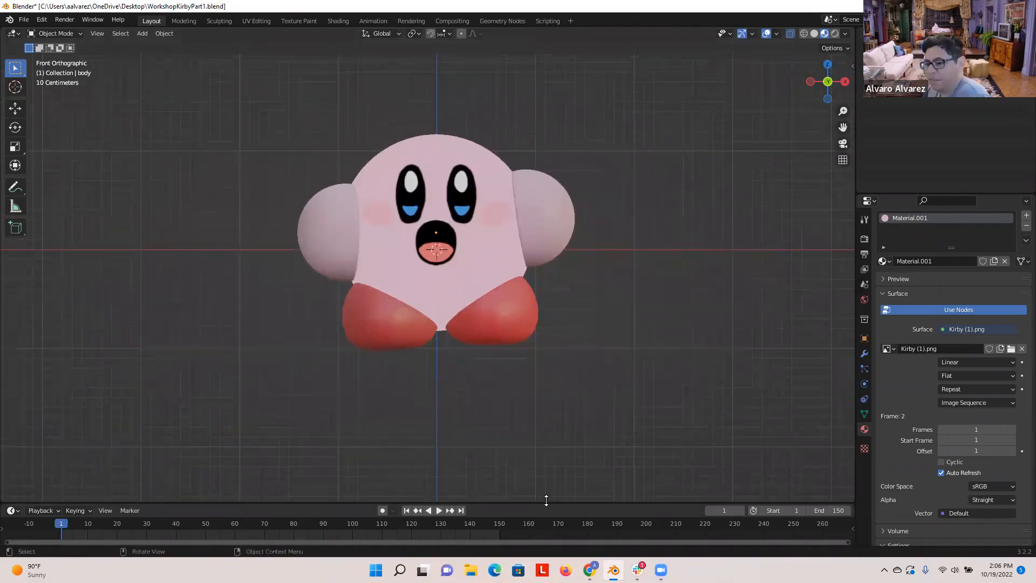
pyautogui.moveTo(546, 501); pyautogui.dragTo(561, 387)
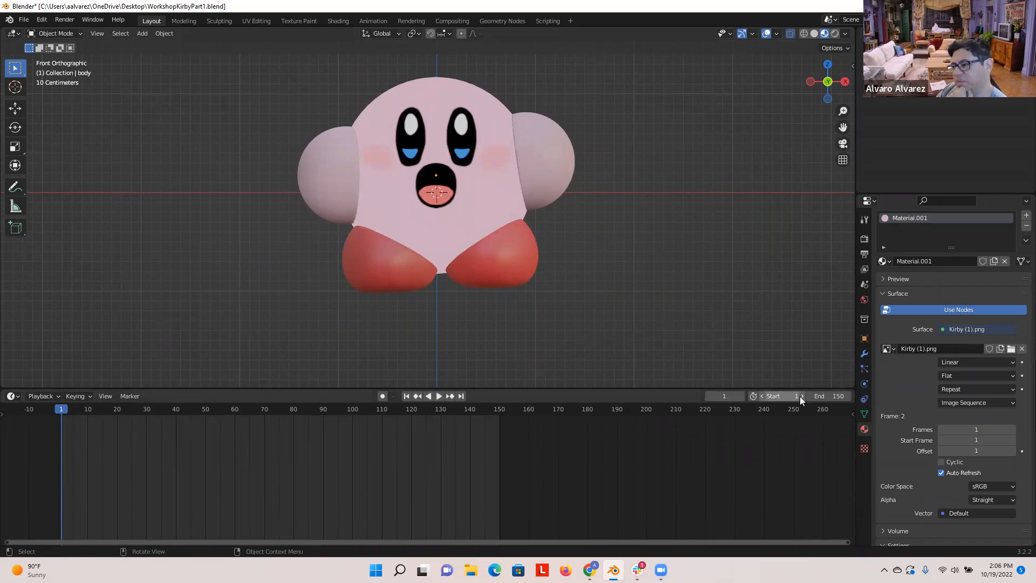
pyautogui.click(831, 396)
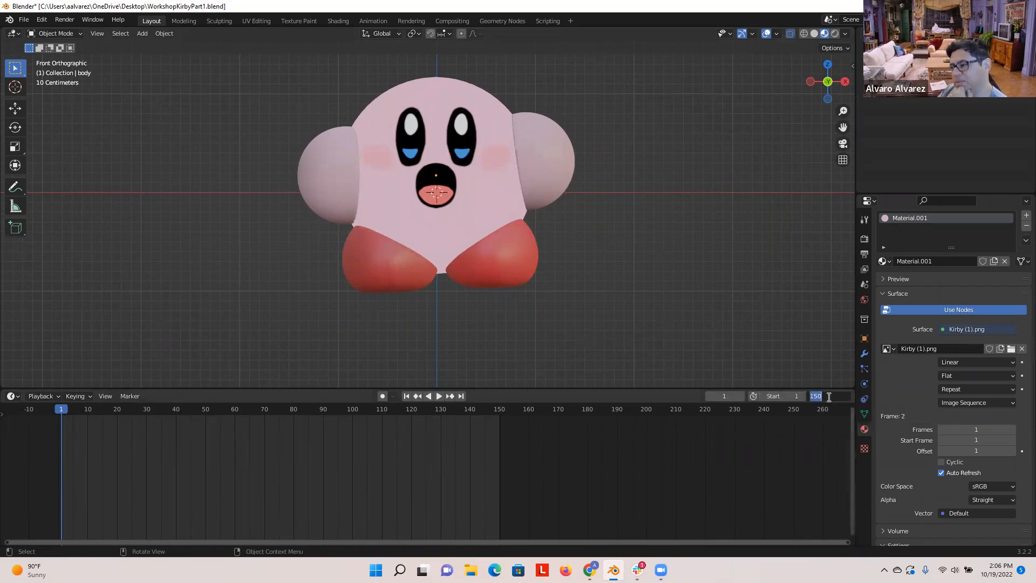
pyautogui.write('50')
pyautogui.press('Return')
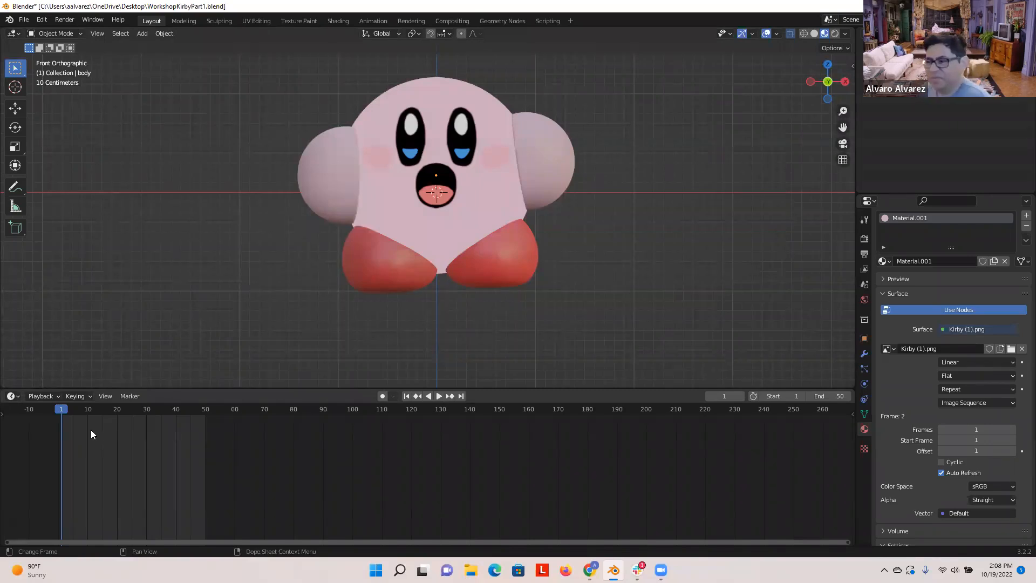
pyautogui.rightClick(167, 446)
pyautogui.moveTo(168, 446)
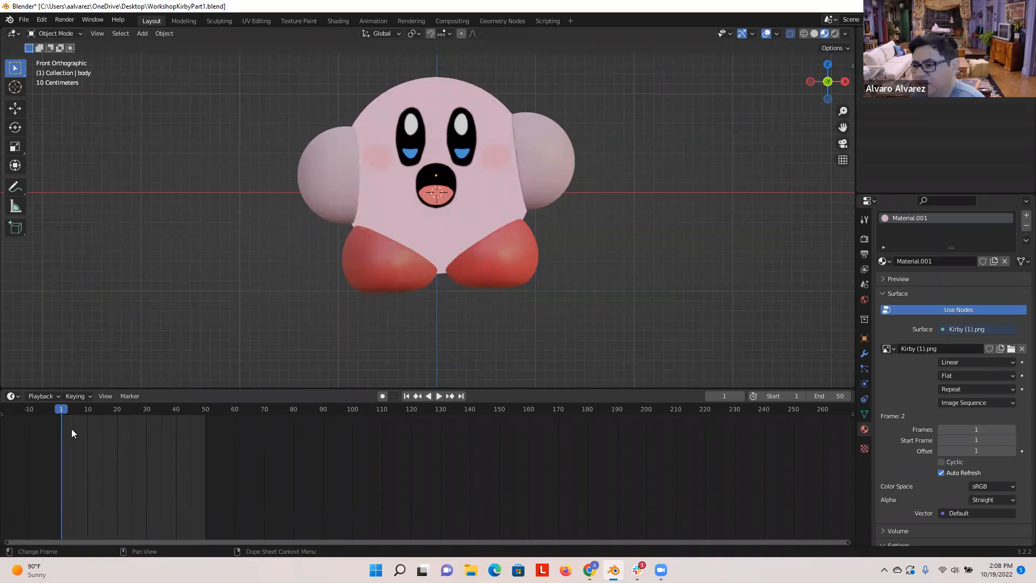
pyautogui.rightClick(101, 446)
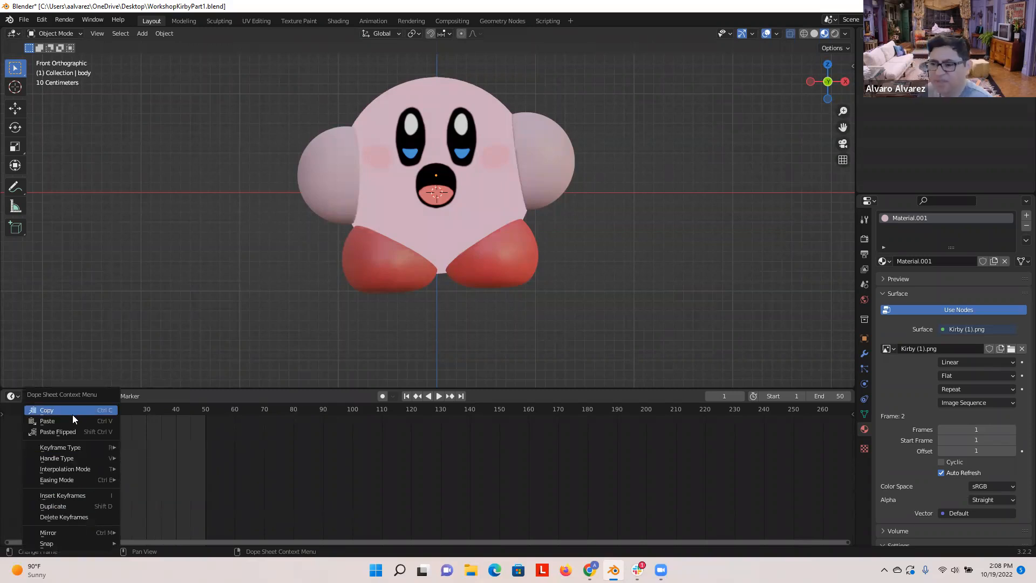
pyautogui.moveTo(73, 449)
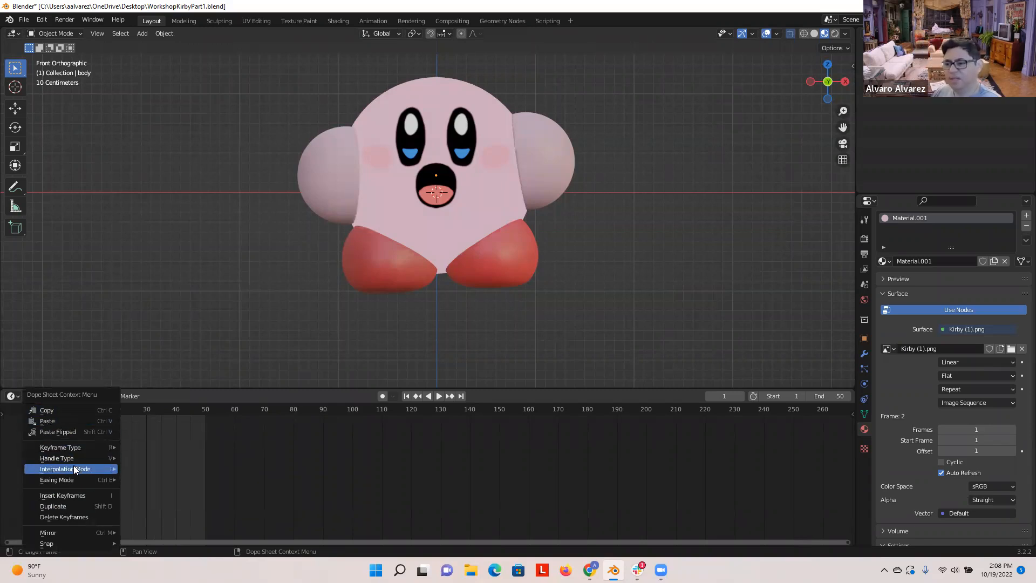
pyautogui.moveTo(75, 470)
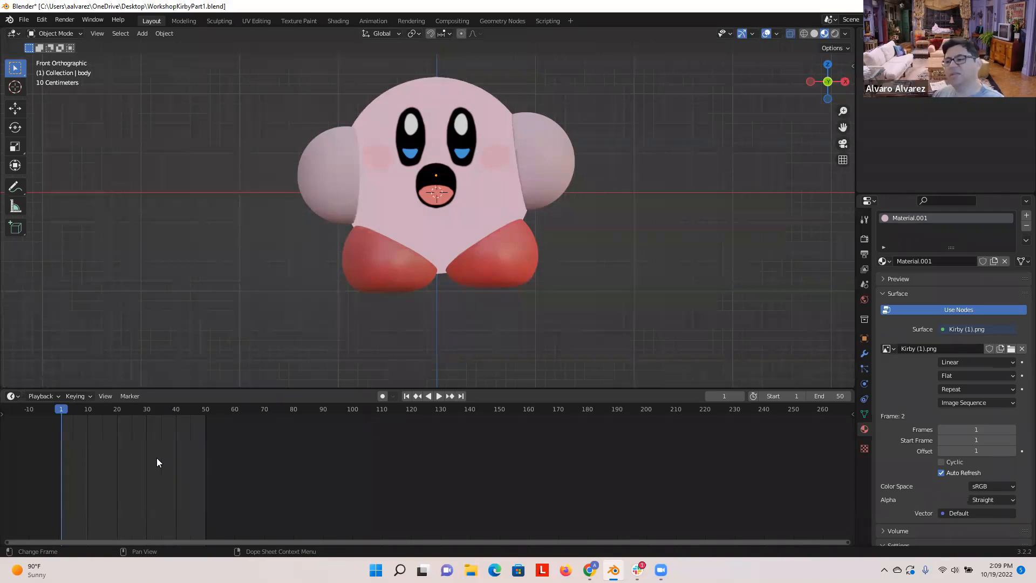
# - Turn on auto keying, select the armature and switch it to Pose Mode
pyautogui.click(382, 398)
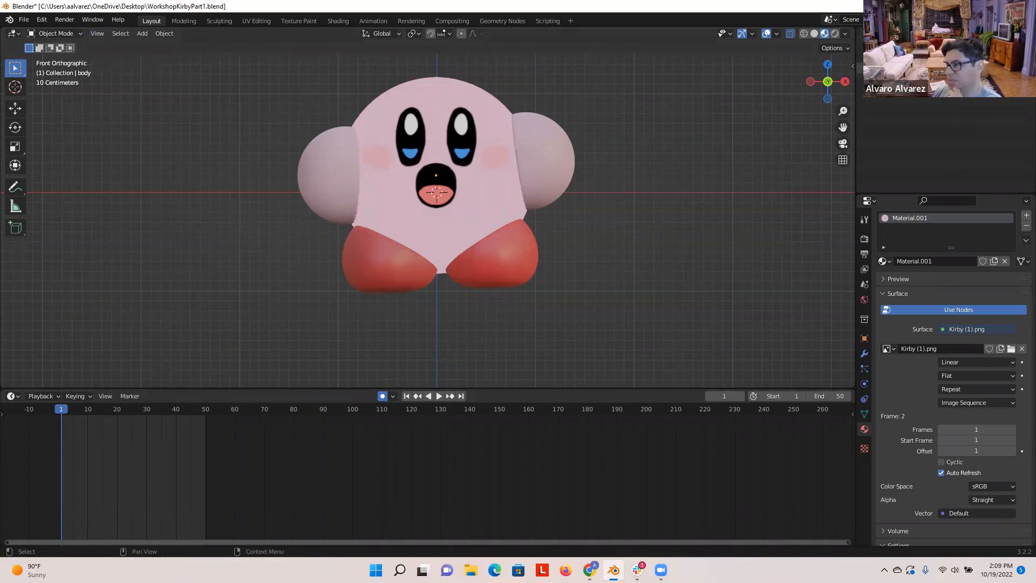
pyautogui.click(900, 68)
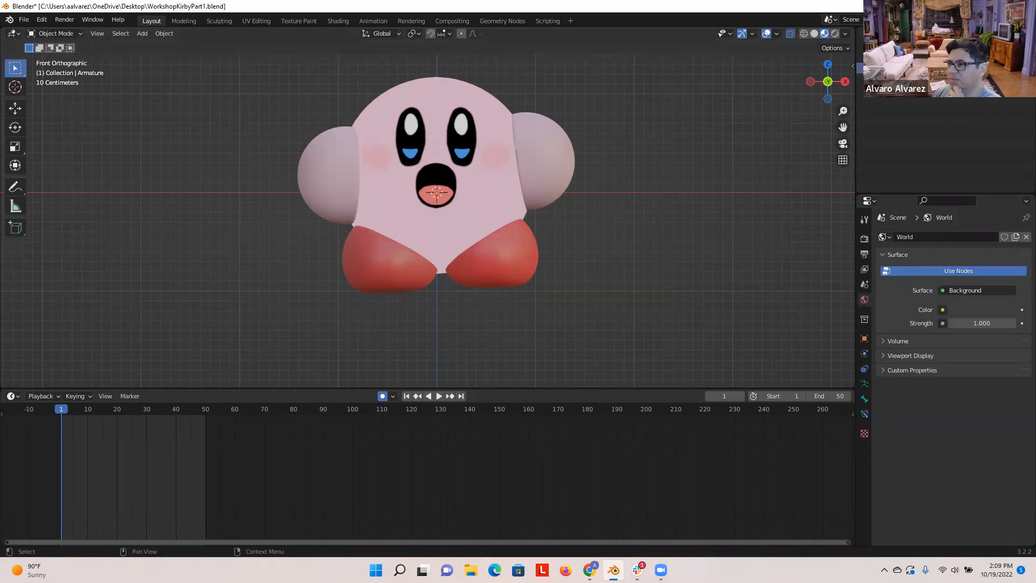
pyautogui.click(78, 32)
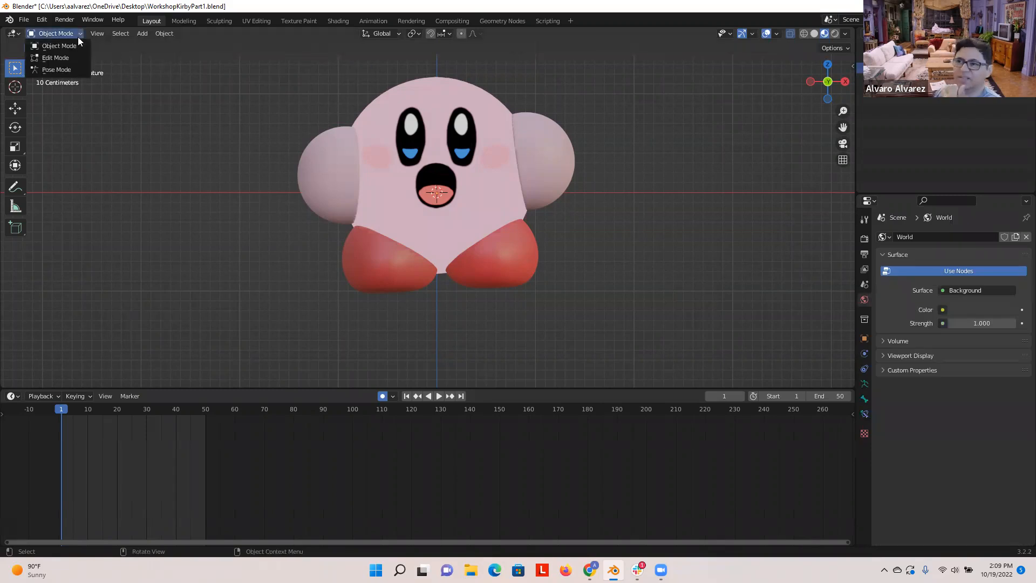
pyautogui.click(69, 73)
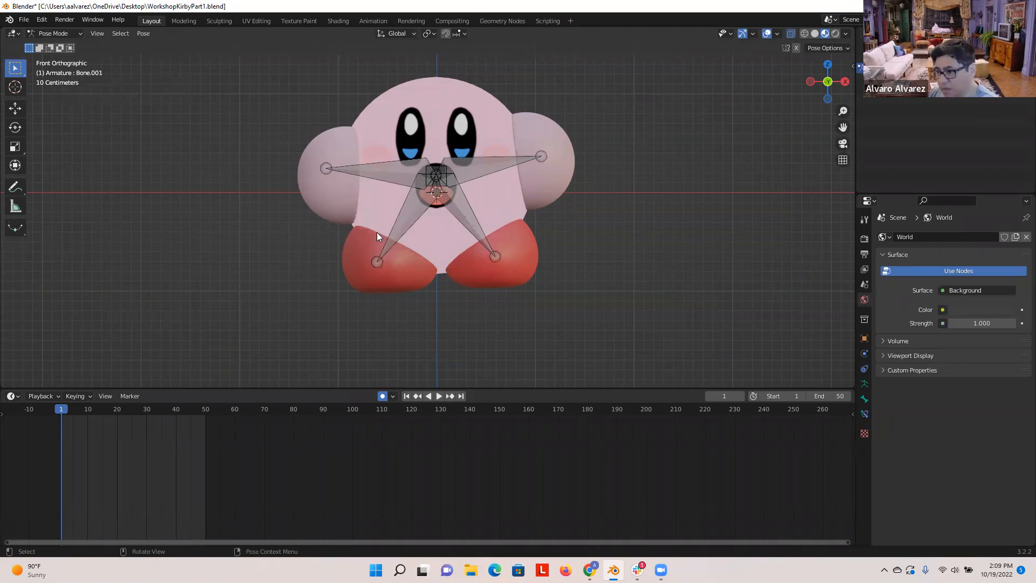
# - Rotate Kirby's right arm bone (Bone.002) upward by about 27° at frame 1 to key the raised pose
pyautogui.click(327, 171)
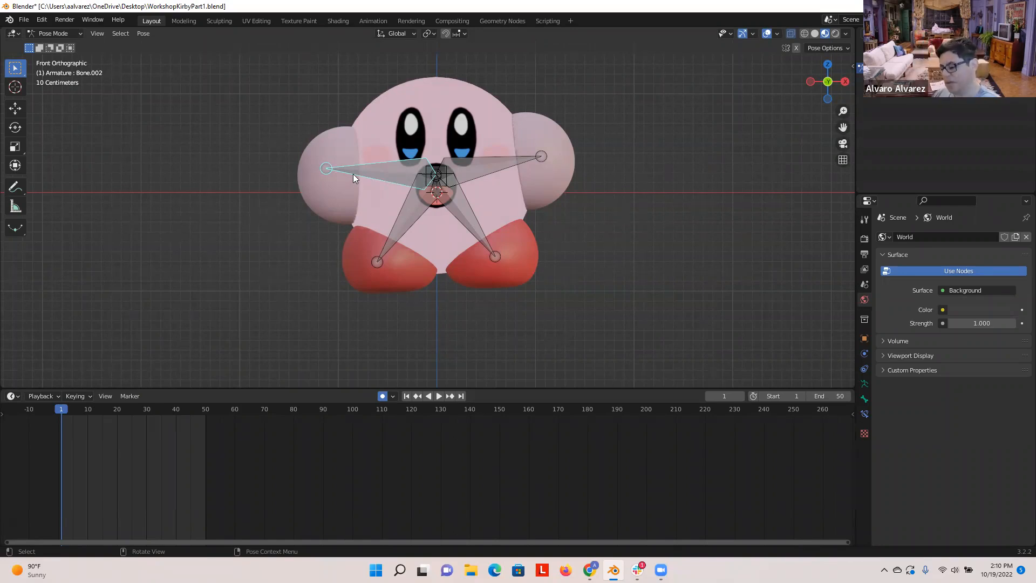
pyautogui.press('r')
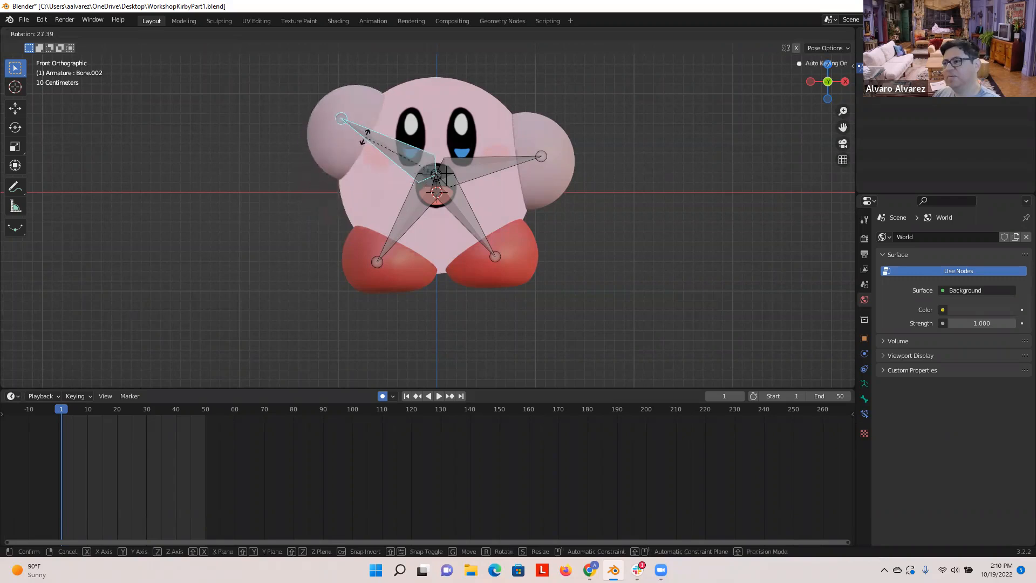
pyautogui.click(365, 137)
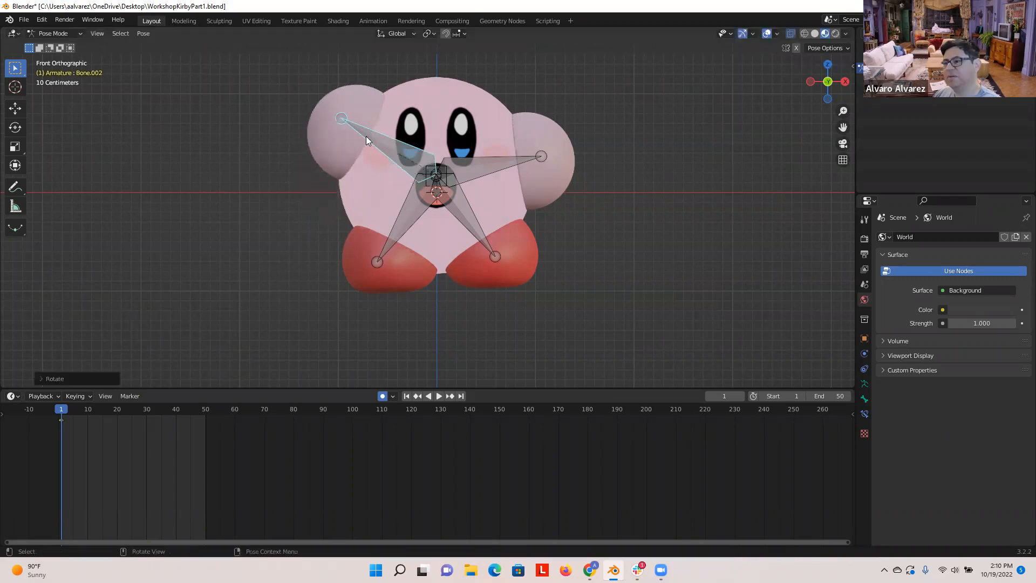
# - Start and stop playback from frame 1 to preview the keyed raised-arm pose
pyautogui.click(60, 413)
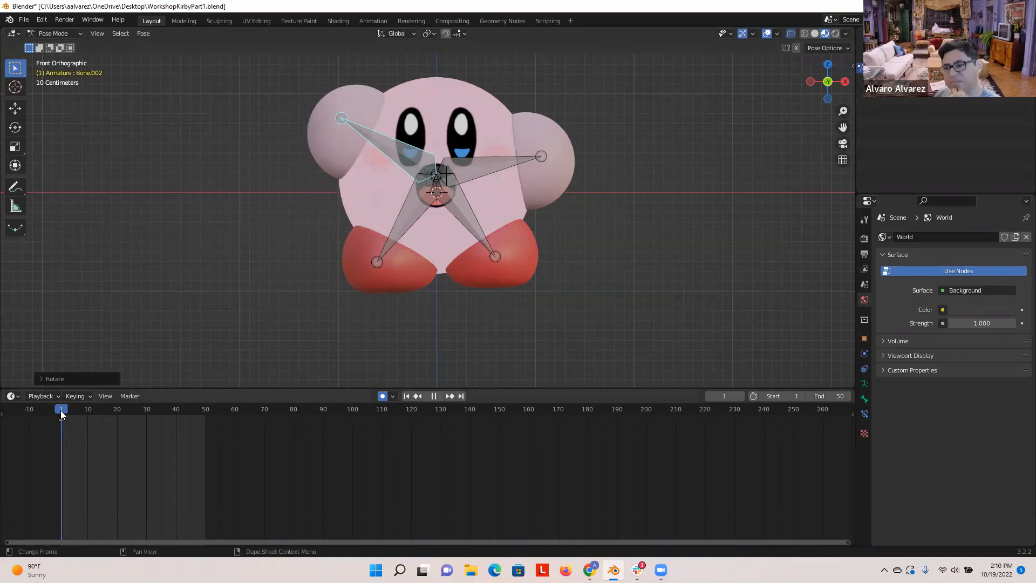
pyautogui.press('space')
pyautogui.moveTo(60, 411); pyautogui.dragTo(62, 412)
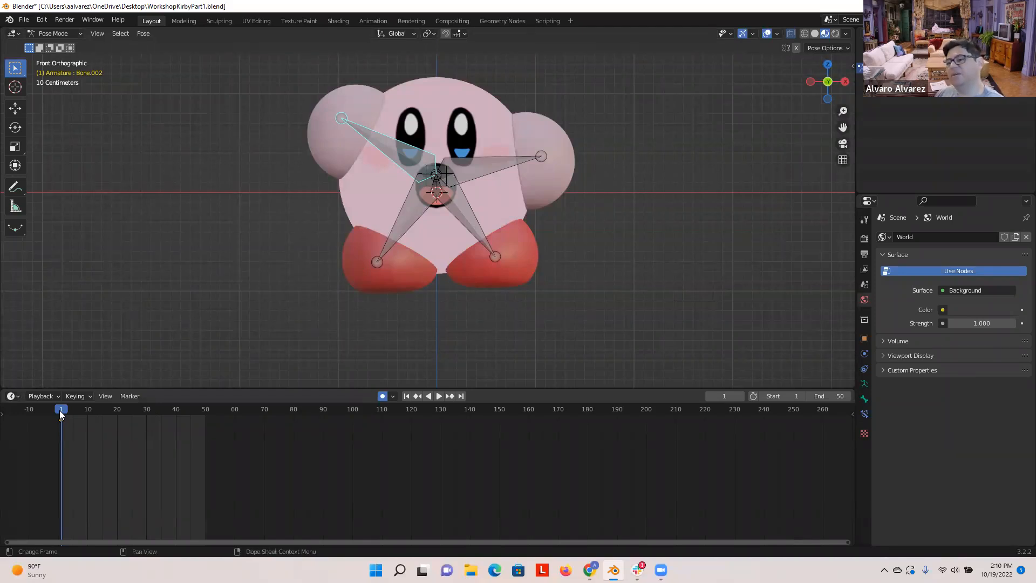
pyautogui.press('space')
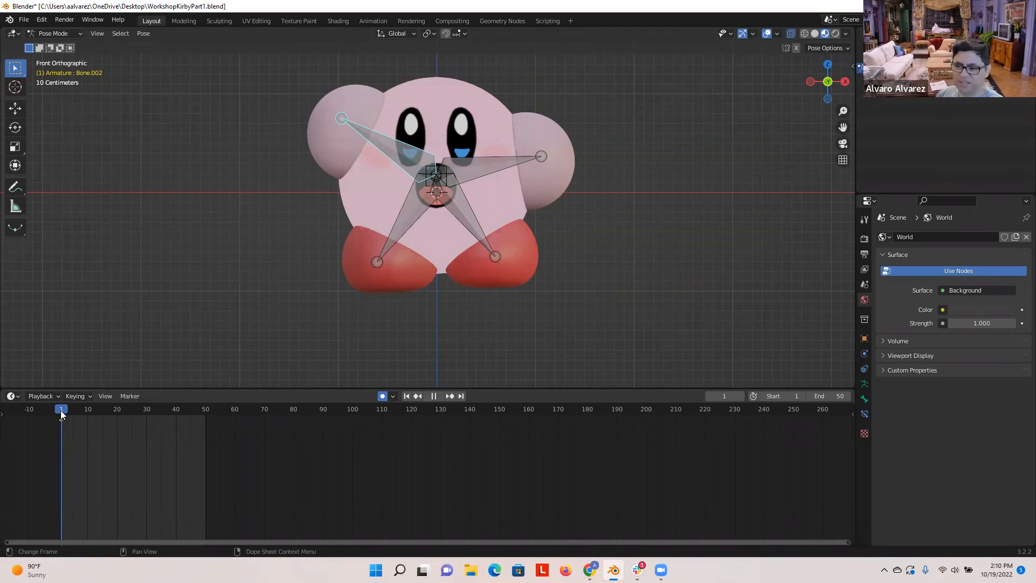
pyautogui.press('space')
pyautogui.press('space')
# - Key the lowered pose at frame 10 by rotating Bone.002 back down until the arm is roughly horizontal
pyautogui.moveTo(79, 413); pyautogui.dragTo(88, 413)
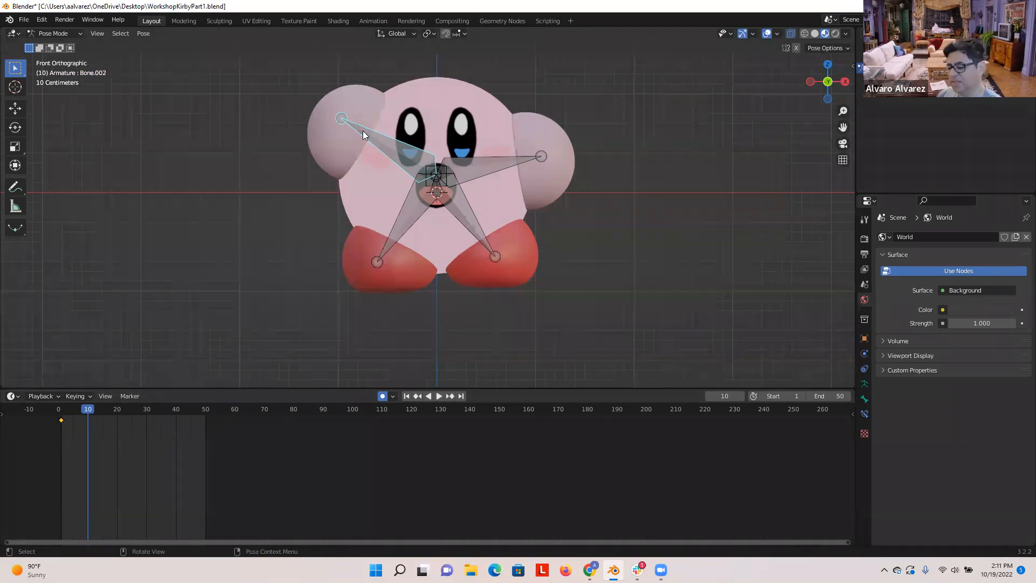
pyautogui.press('r')
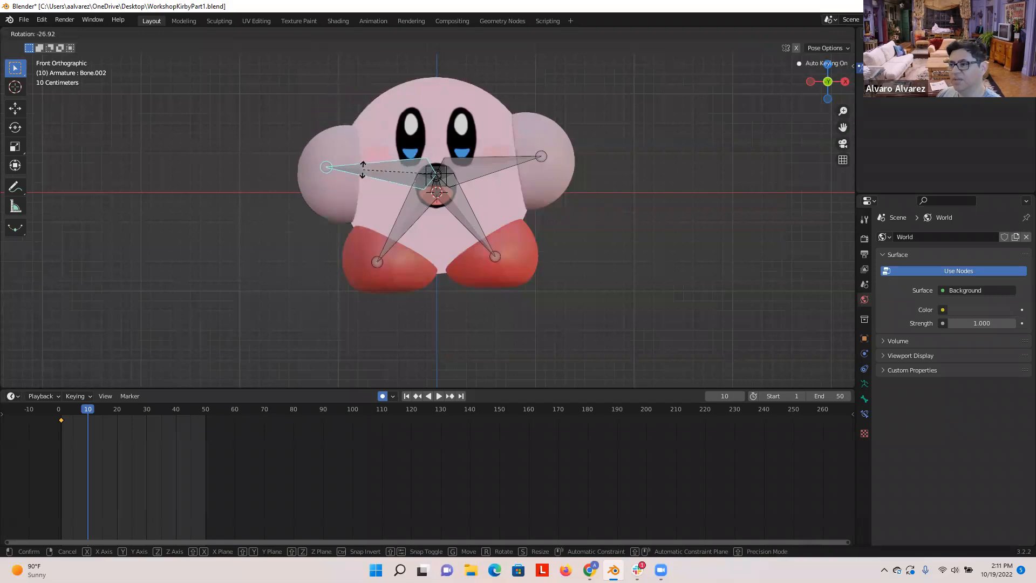
pyautogui.click(363, 177)
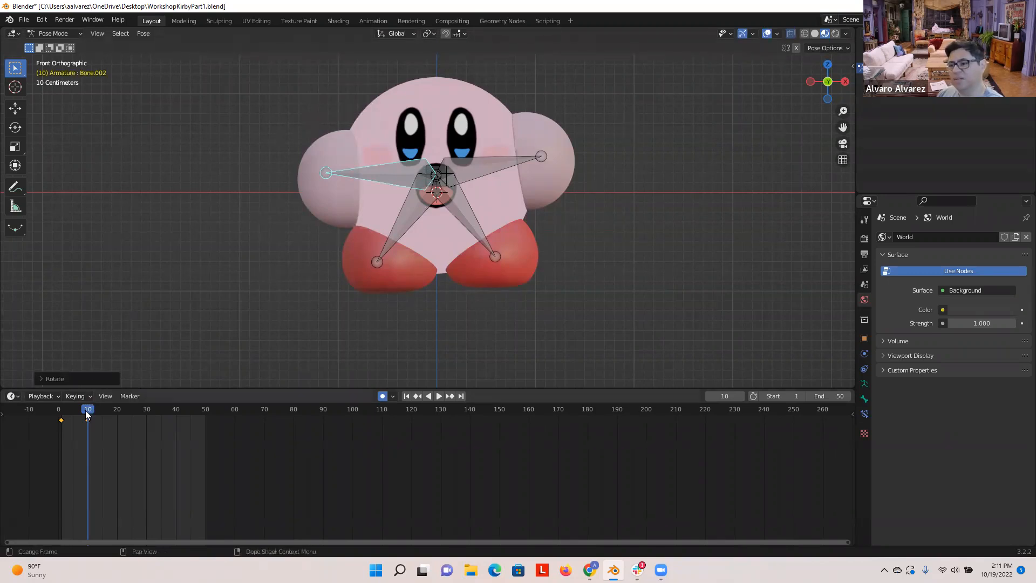
# - Key the raised arm pose at frame 20 by rotating Bone.002 upward until the hand is level with the eyes
pyautogui.moveTo(86, 414); pyautogui.dragTo(118, 414)
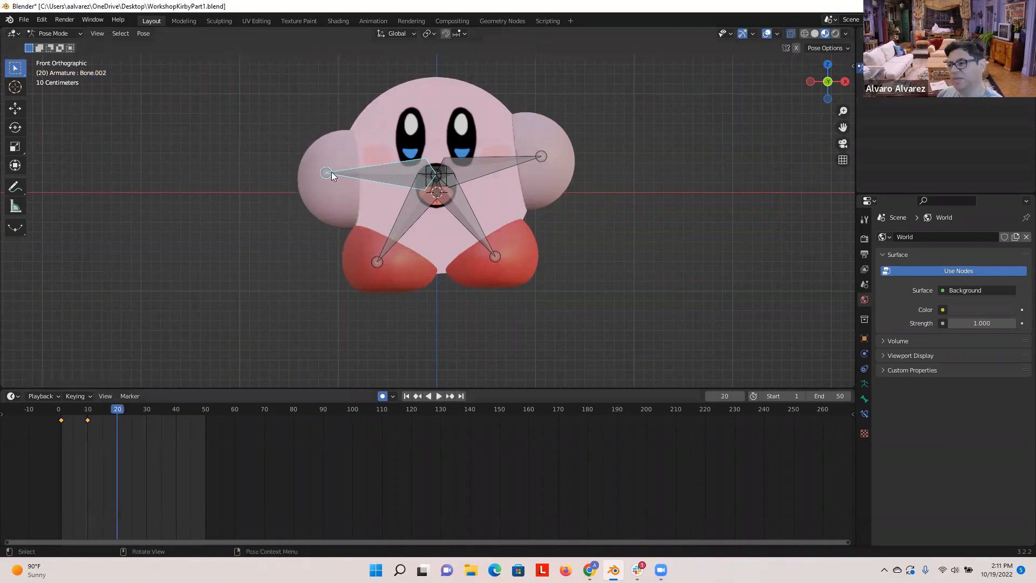
pyautogui.press('r')
pyautogui.click(353, 115)
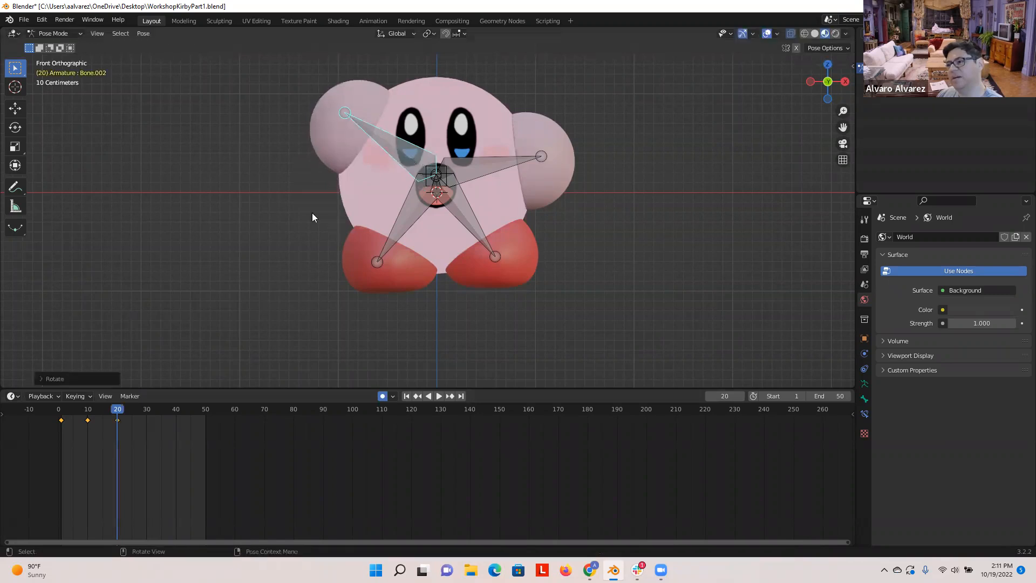
# - Key a lowered arm pose at frame 30 by rotating Bone.002 back down to nearly horizontal
pyautogui.moveTo(123, 411); pyautogui.dragTo(150, 409)
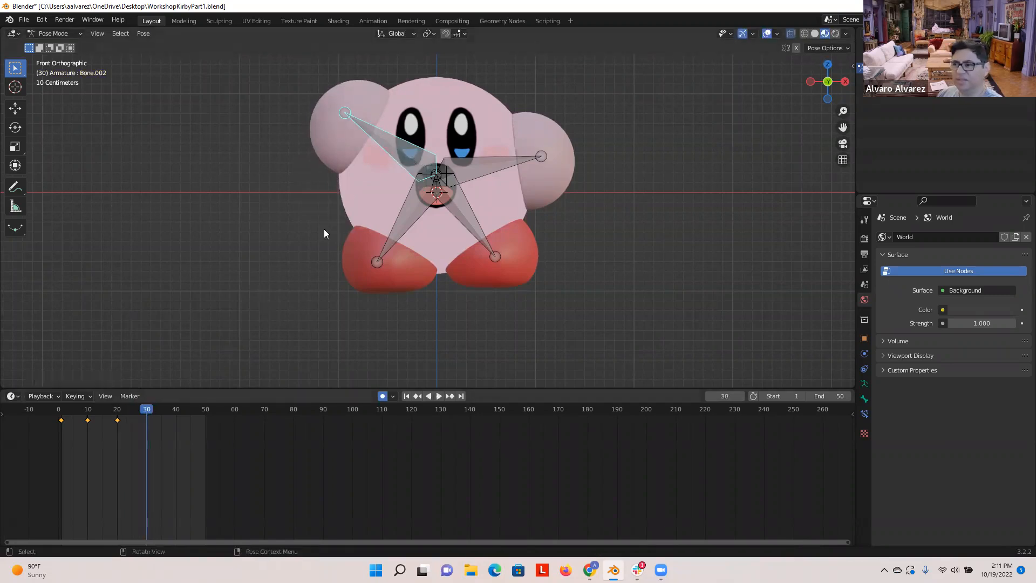
pyautogui.press('r')
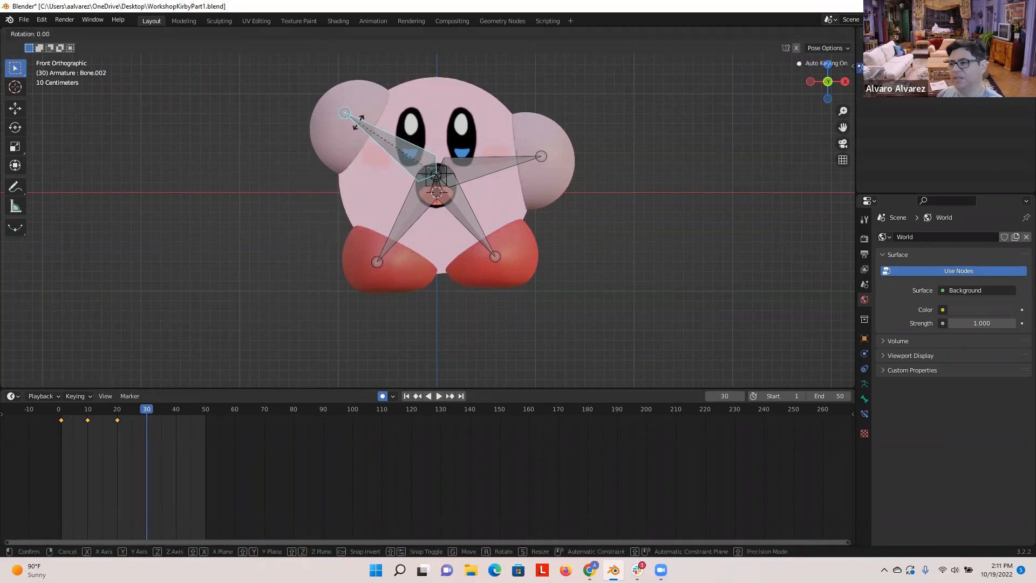
pyautogui.click(341, 167)
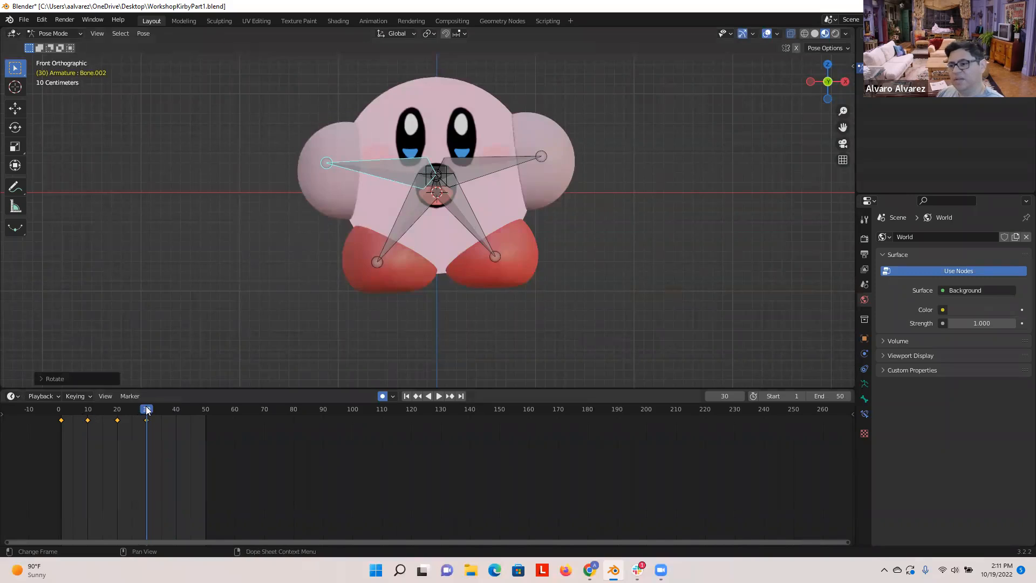
pyautogui.moveTo(144, 410)
pyautogui.mouseDown()
pyautogui.moveTo(61, 412)
pyautogui.moveTo(146, 406)
pyautogui.mouseUp()
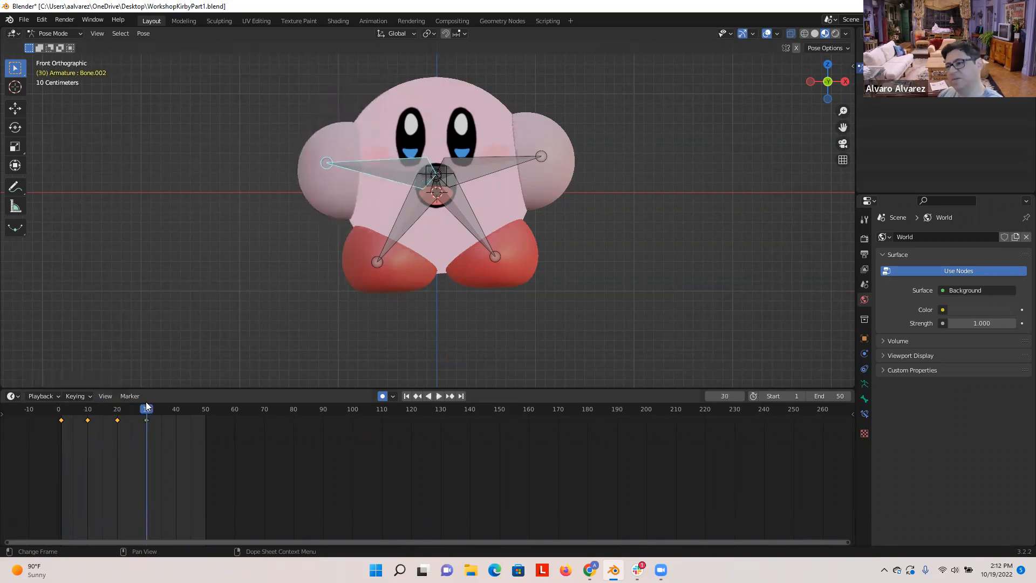
# - Key a lower arm pose at frame 40 by rotating Bone.002 down by about 15°
pyautogui.hotkey('shift', 'ctrl', 'space')
pyautogui.moveTo(154, 406); pyautogui.dragTo(176, 403)
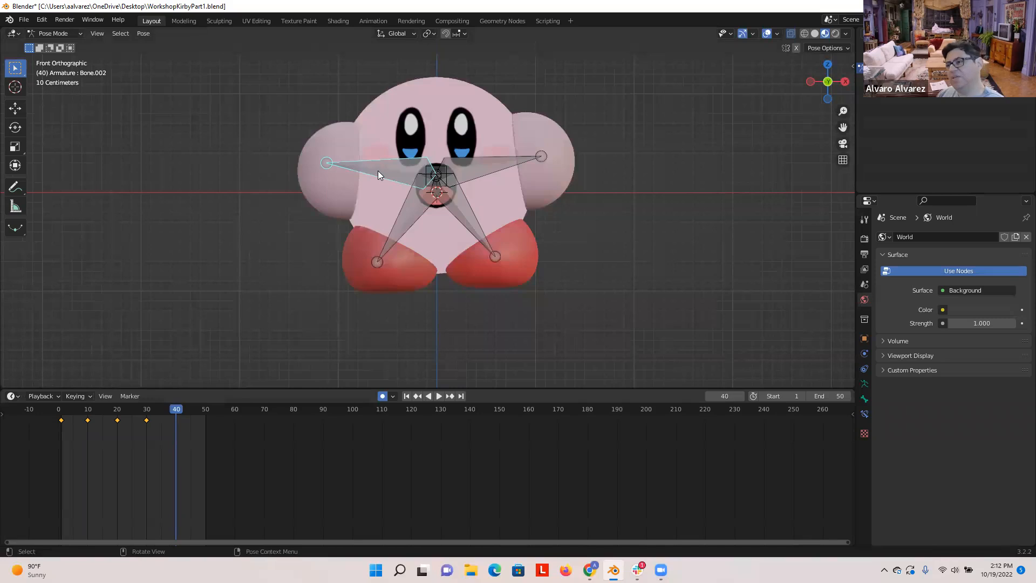
pyautogui.press('r')
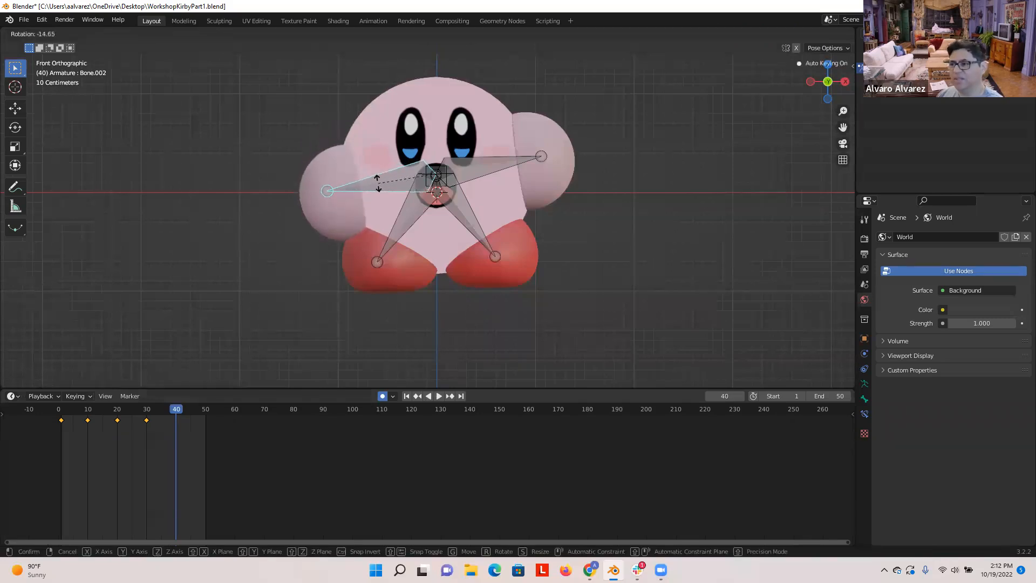
pyautogui.click(374, 193)
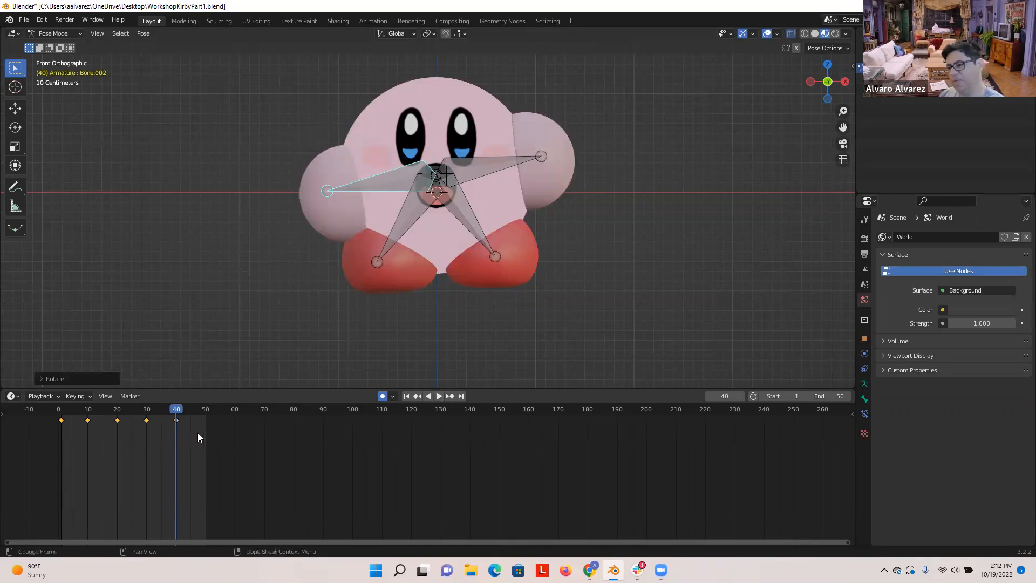
# - Play back the arm wave several times to preview it, returning the playhead to frame 1
pyautogui.click(438, 397)
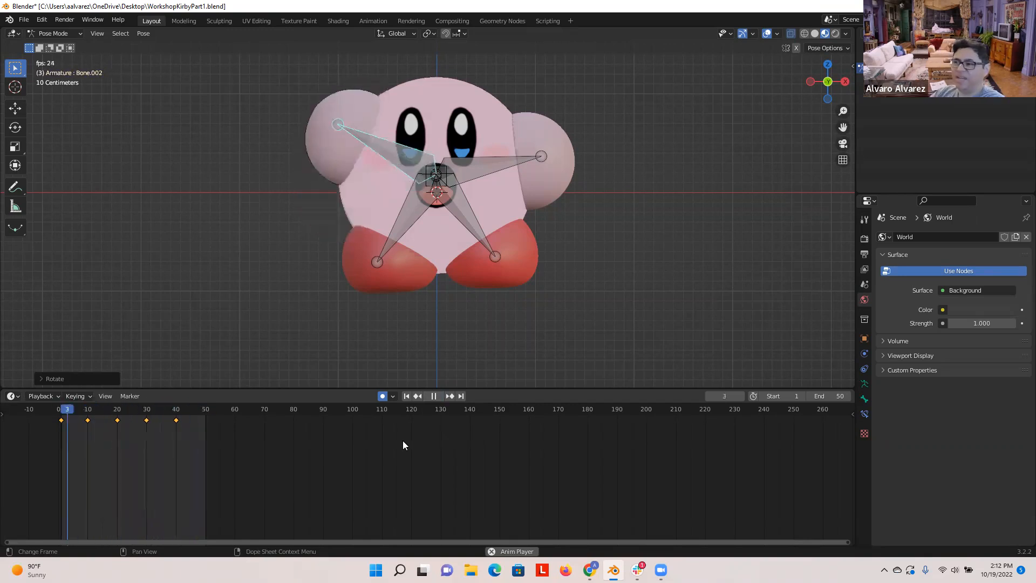
pyautogui.click(432, 397)
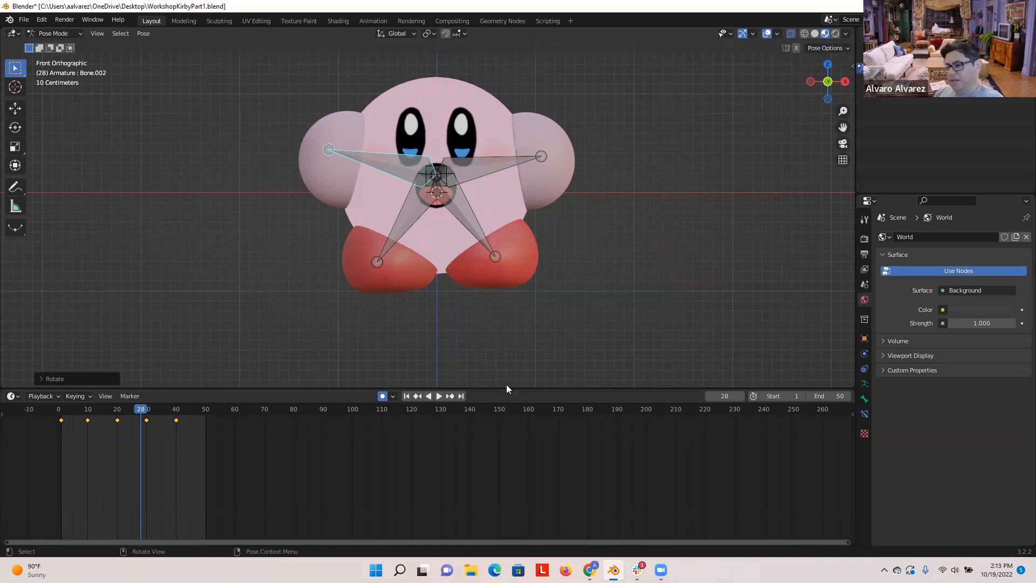
pyautogui.click(437, 397)
pyautogui.click(434, 396)
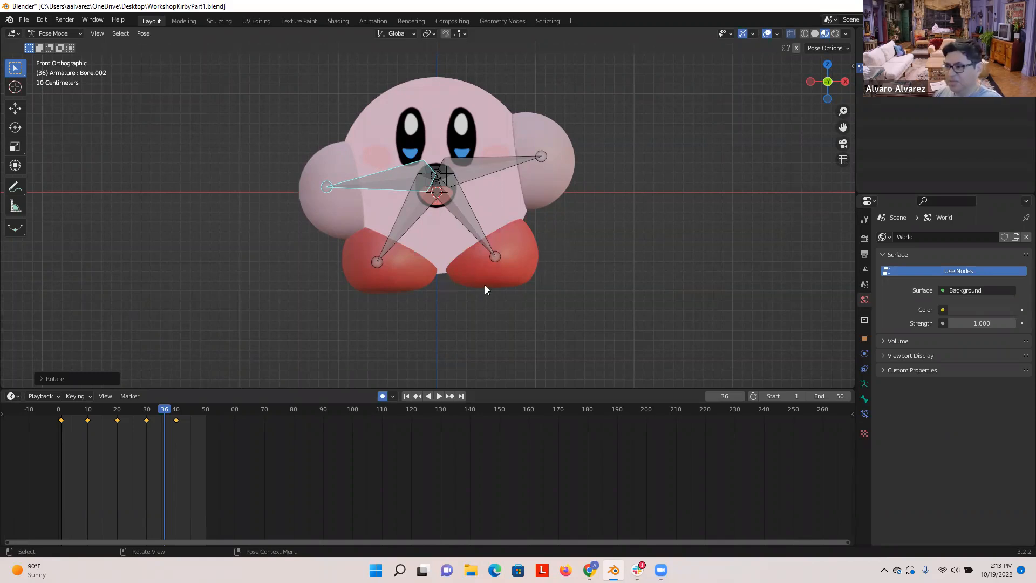
pyautogui.moveTo(165, 411); pyautogui.dragTo(61, 409)
pyautogui.press('space')
pyautogui.press('space')
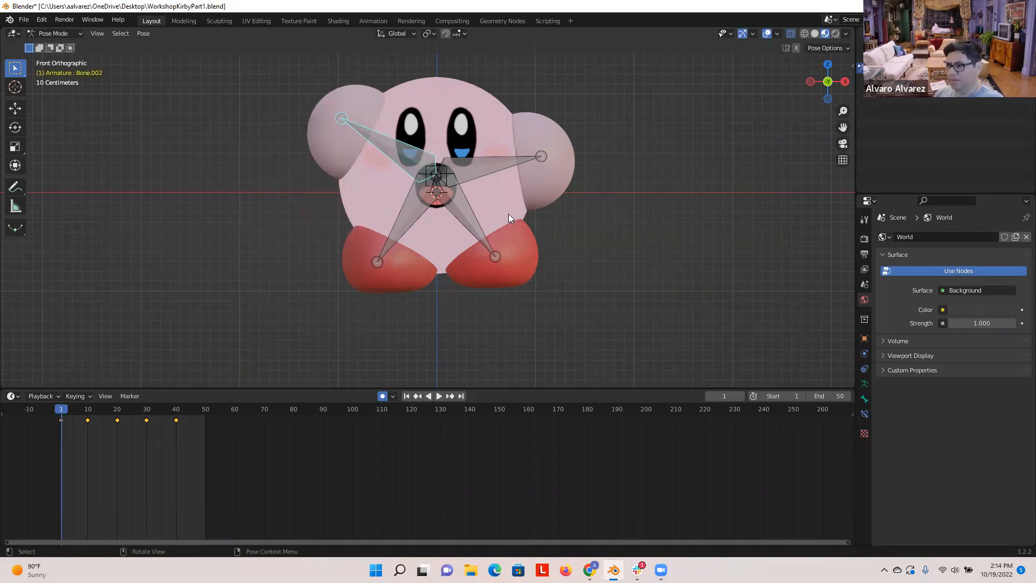
# - Switch to Object Mode and select Kirby's body to show its image sequence material settings
pyautogui.click(79, 34)
pyautogui.click(63, 46)
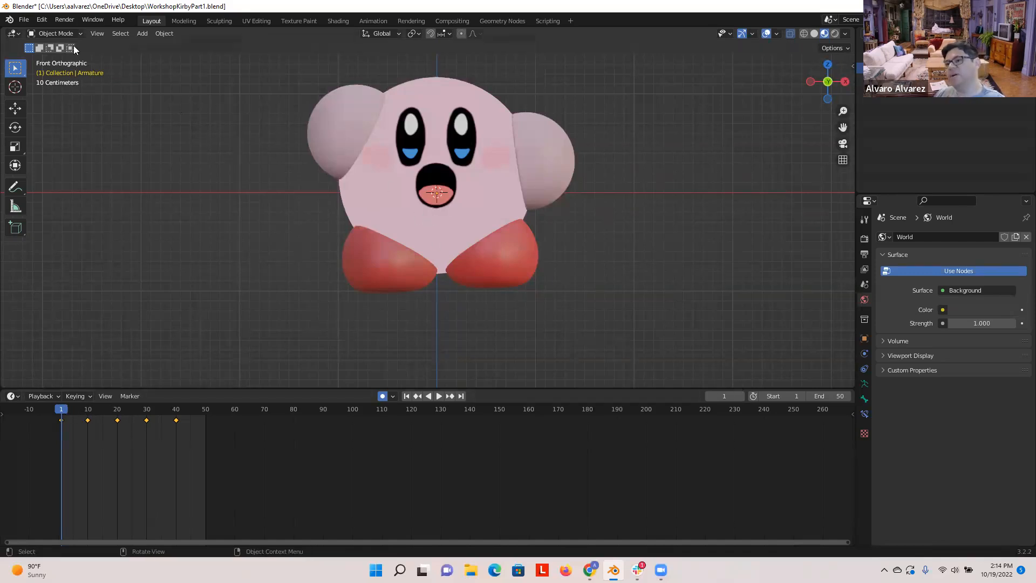
pyautogui.click(406, 219)
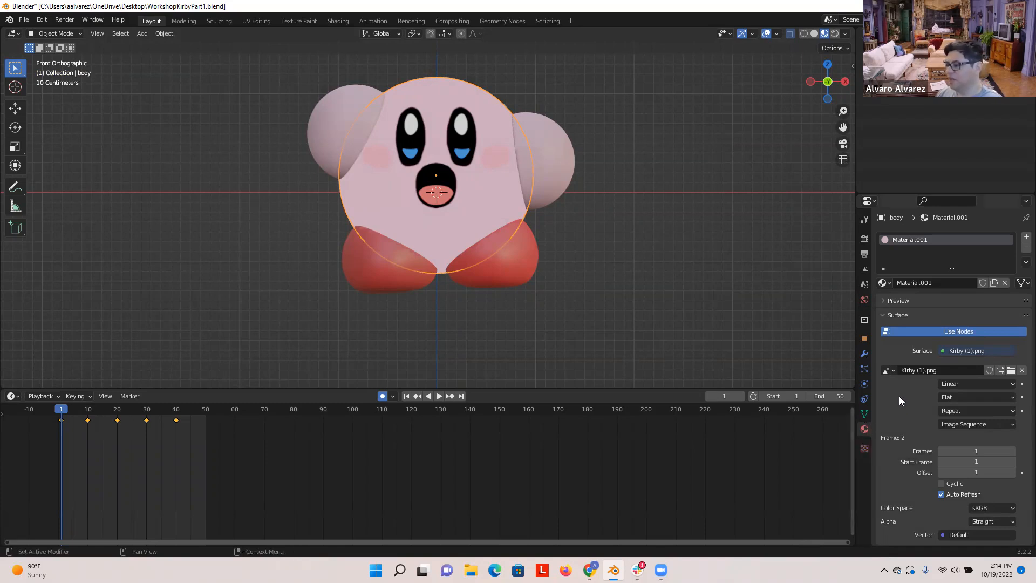
pyautogui.scroll(-2, 898, 398)
pyautogui.scroll(-1, 898, 395)
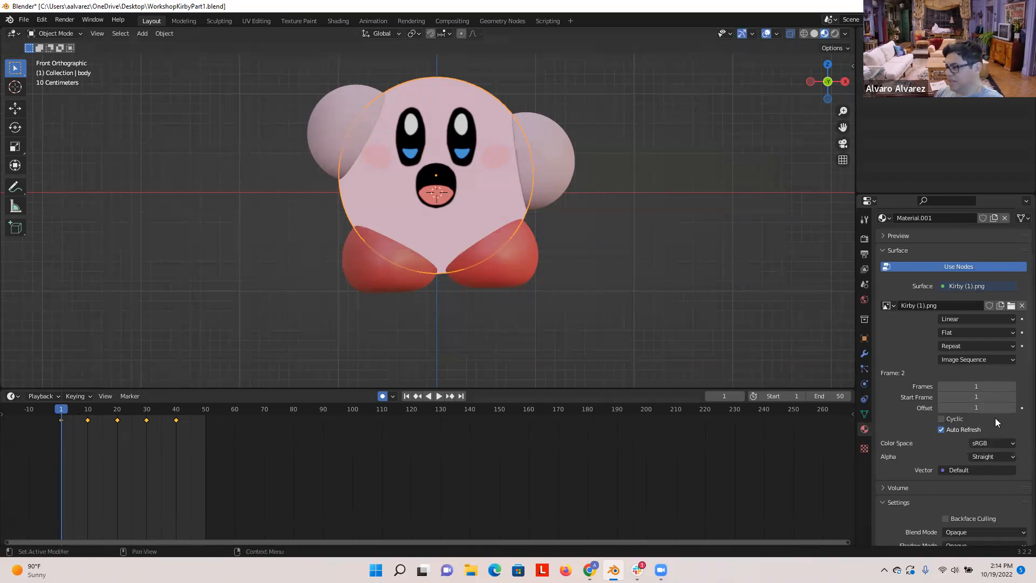
# - Set the face texture's image sequence Offset to 0 and keyframe it at frame 1
pyautogui.click(1013, 409)
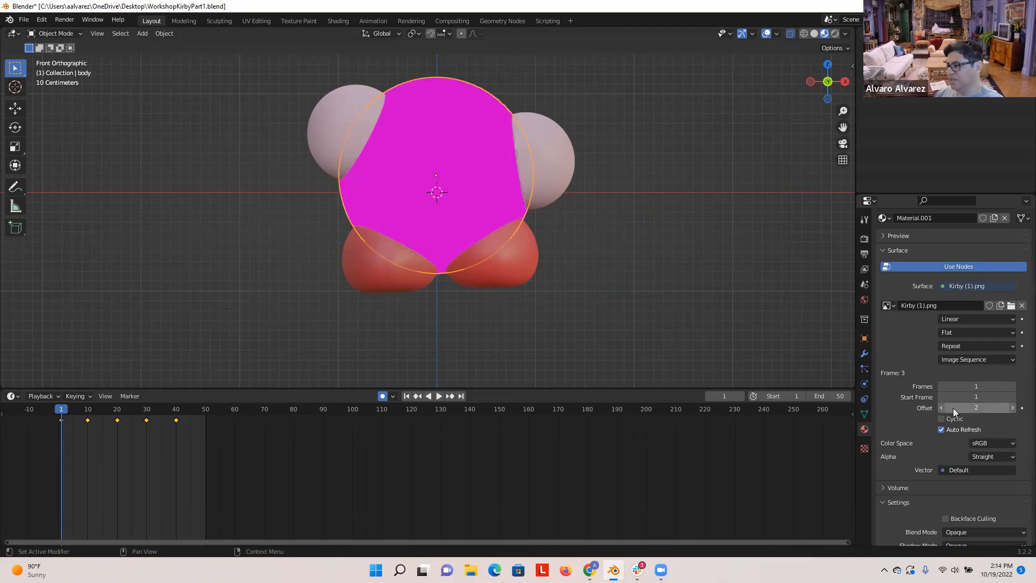
pyautogui.click(943, 408)
pyautogui.click(943, 408)
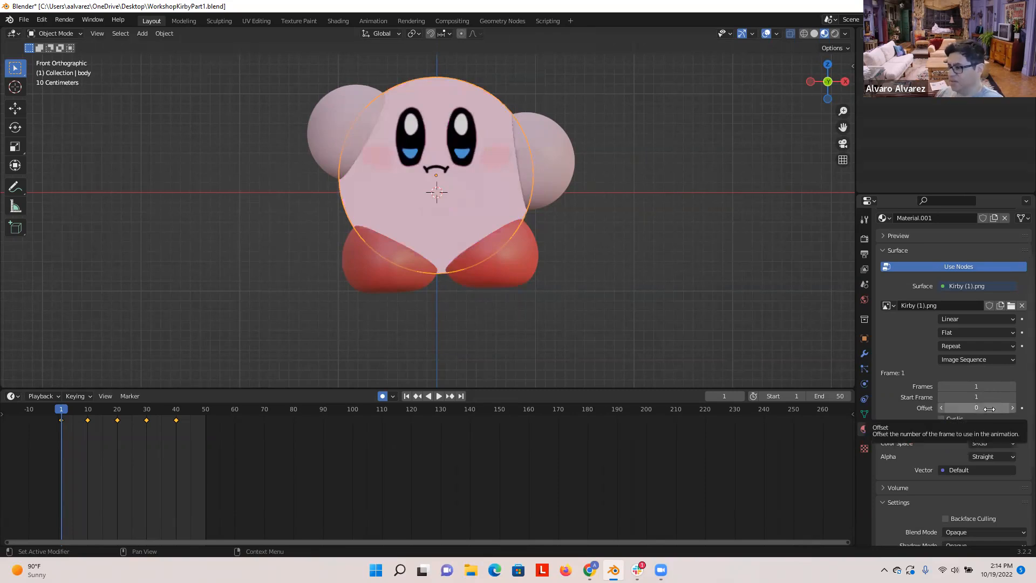
pyautogui.click(1021, 409)
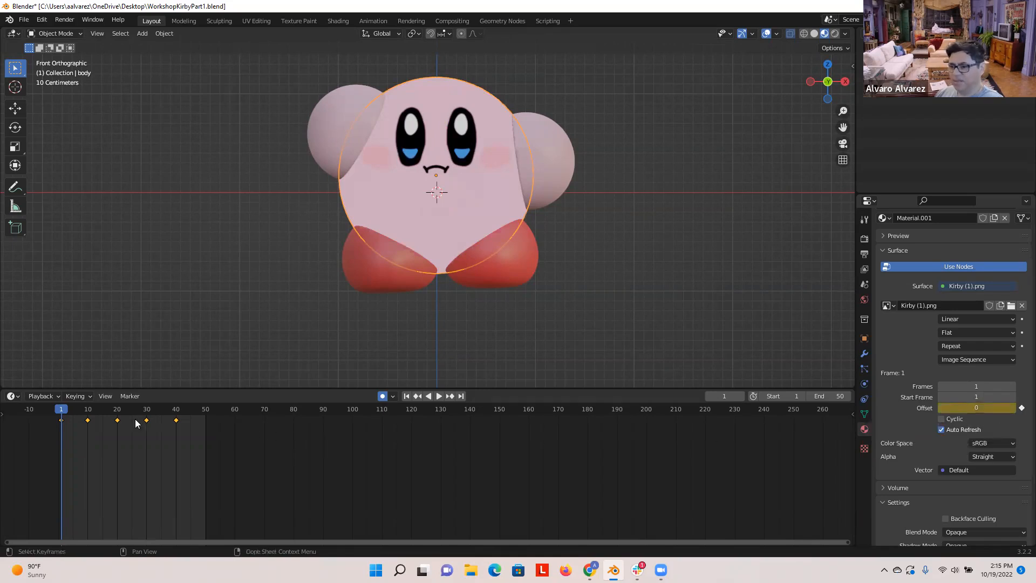
# - Key the face texture's Offset at 1 on frame 20, and play back the animation to preview the mouth change
pyautogui.press('space')
pyautogui.moveTo(81, 411); pyautogui.dragTo(118, 411)
pyautogui.press('space')
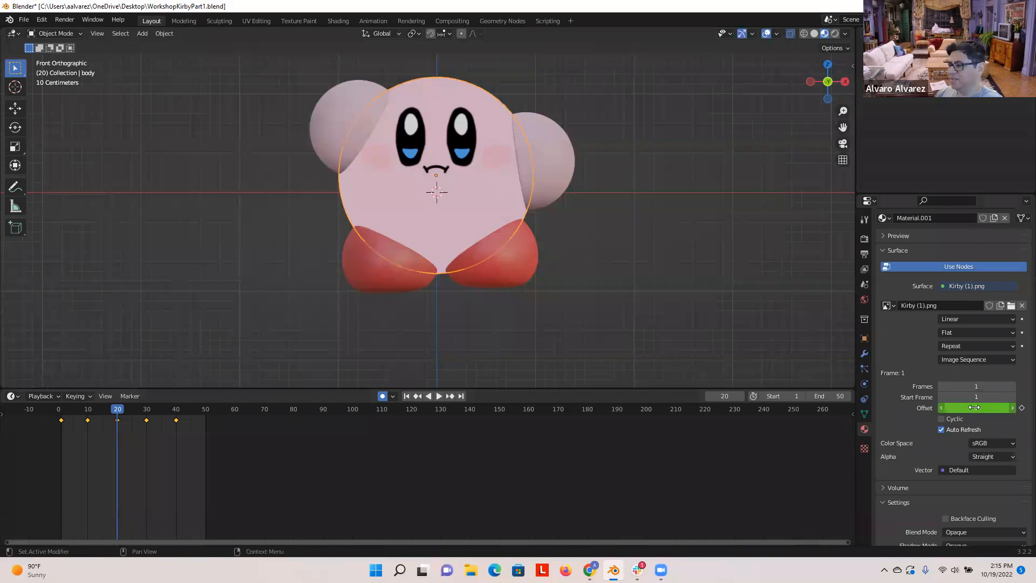
pyautogui.click(1012, 408)
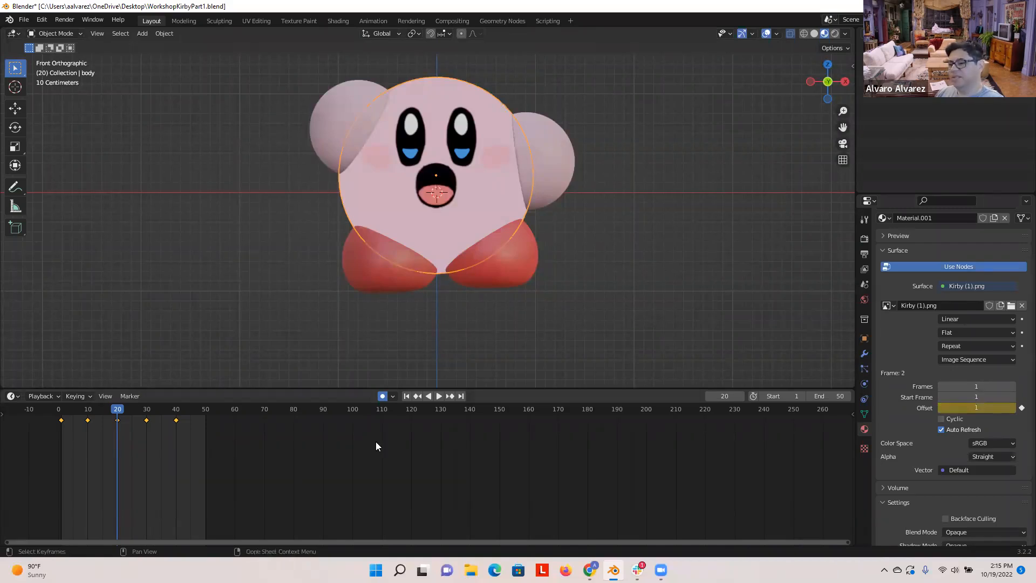
pyautogui.click(438, 396)
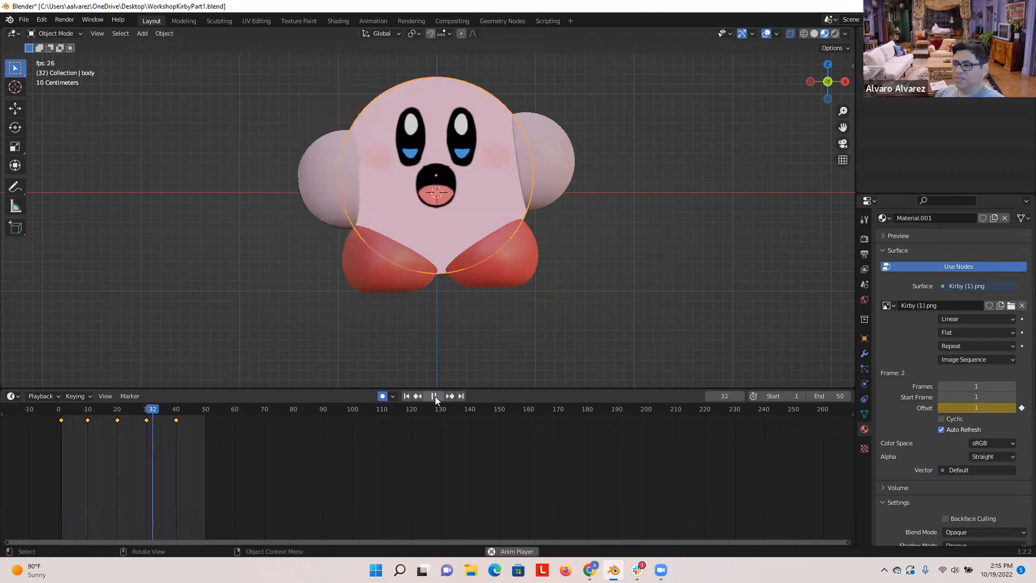
pyautogui.click(432, 396)
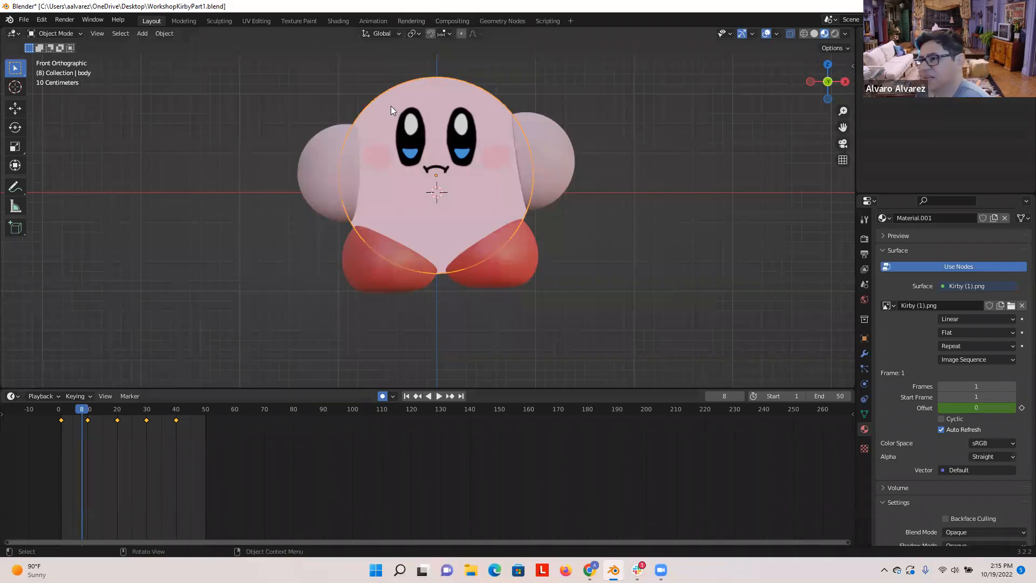
# - Show the body material's Kirby (1).png image node in the Shading workspace with the shader type set to Object
pyautogui.click(338, 21)
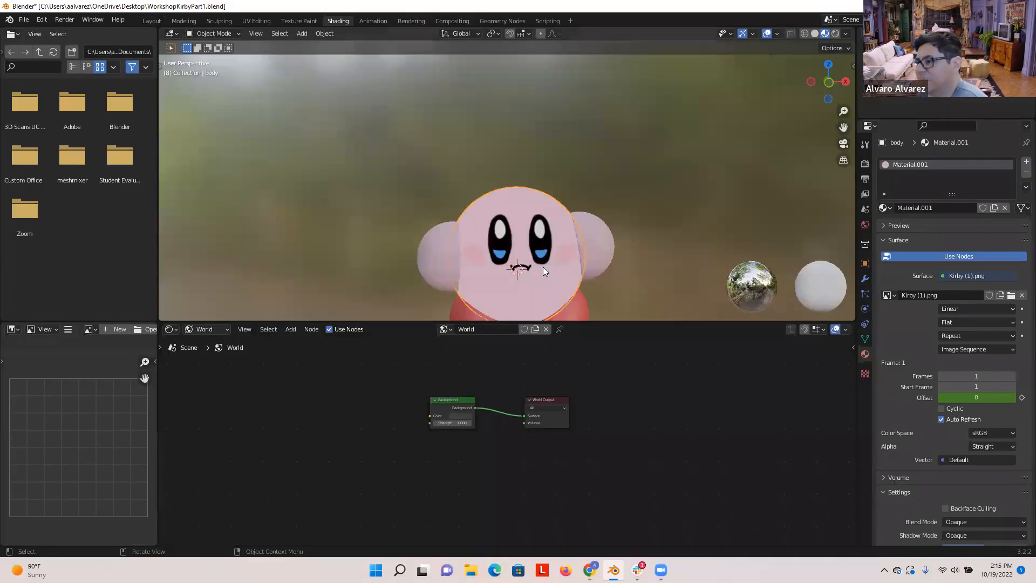
pyautogui.click(227, 330)
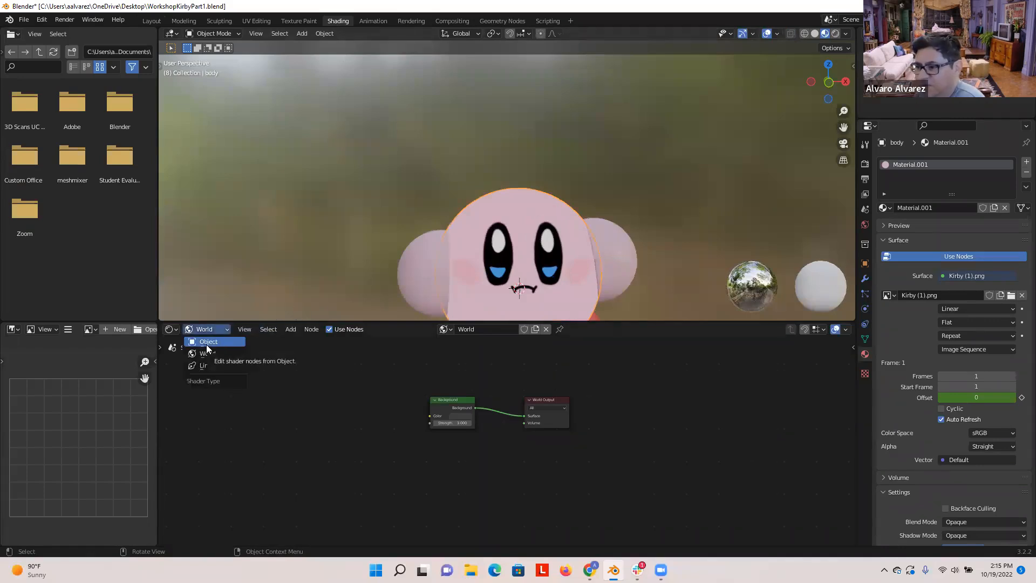
pyautogui.click(206, 343)
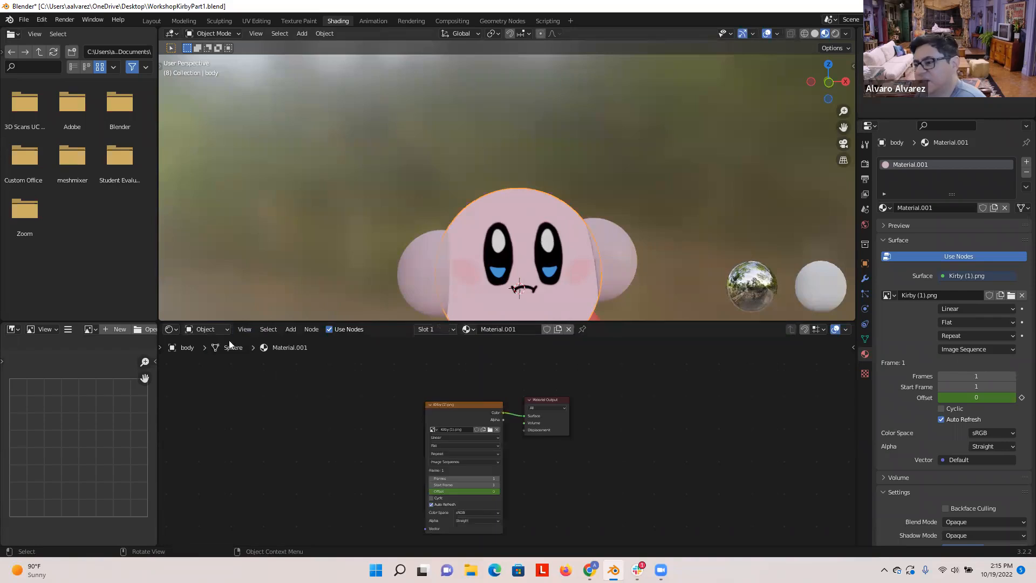
pyautogui.scroll(3, 473, 414)
pyautogui.moveTo(523, 491); pyautogui.dragTo(533, 461, button='middle')
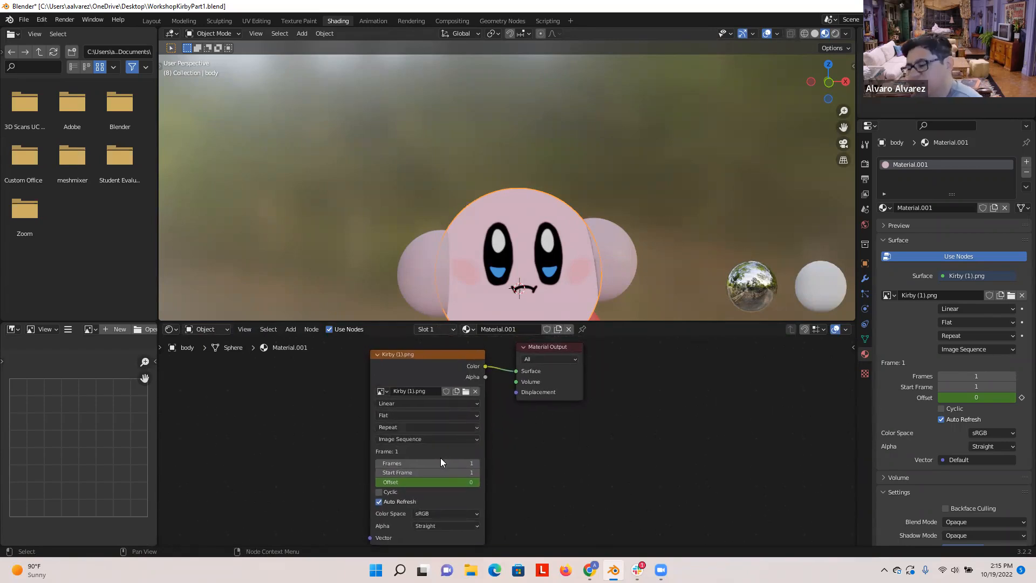
pyautogui.click(466, 392)
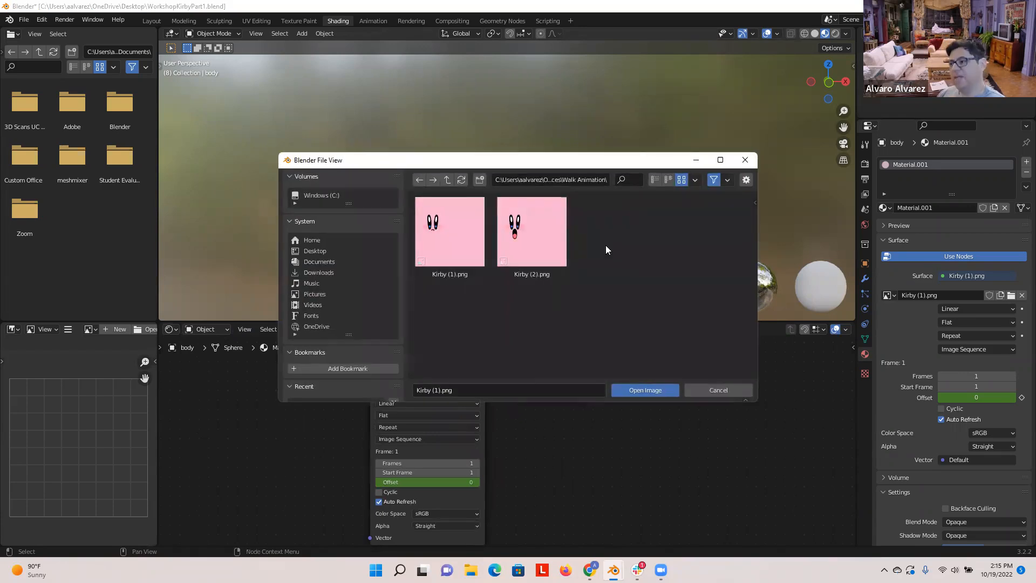
pyautogui.moveTo(621, 306); pyautogui.dragTo(459, 226)
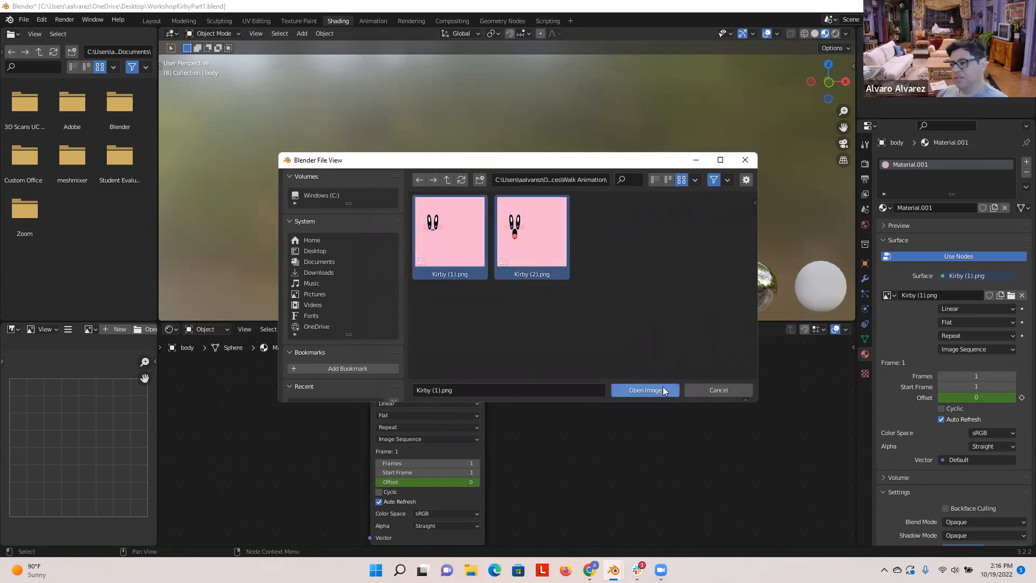
pyautogui.click(707, 394)
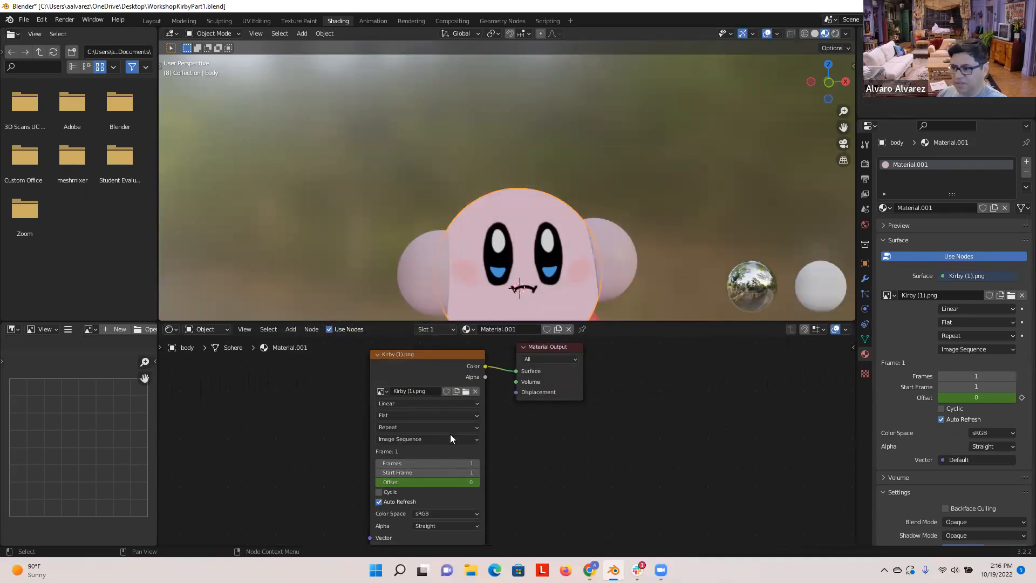
# - Examine the image sequence node's frame and offset settings, and return to the Layout workspace
pyautogui.scroll(-2, 450, 446)
pyautogui.scroll(3, 456, 449)
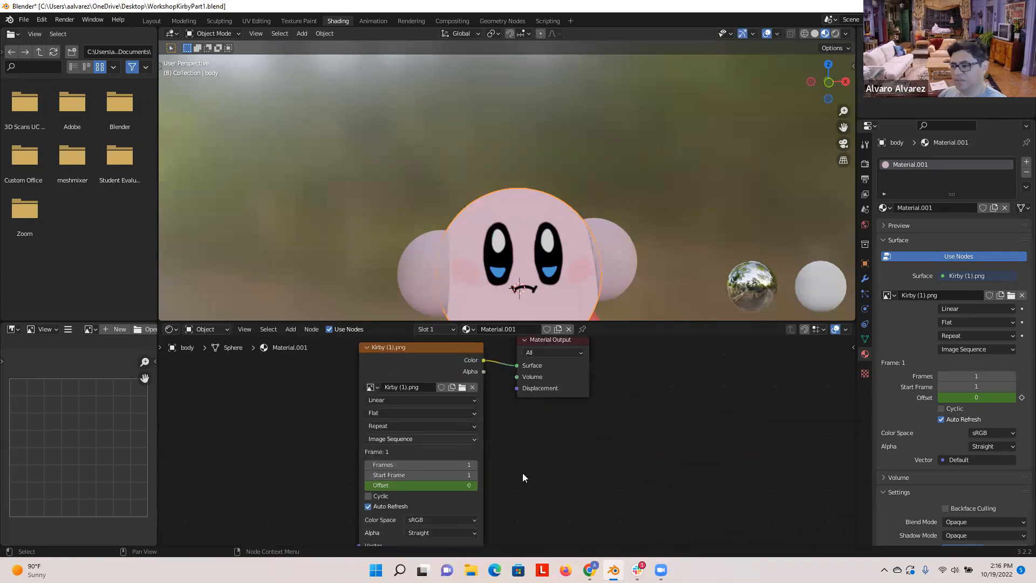
pyautogui.moveTo(529, 473); pyautogui.dragTo(535, 440, button='middle')
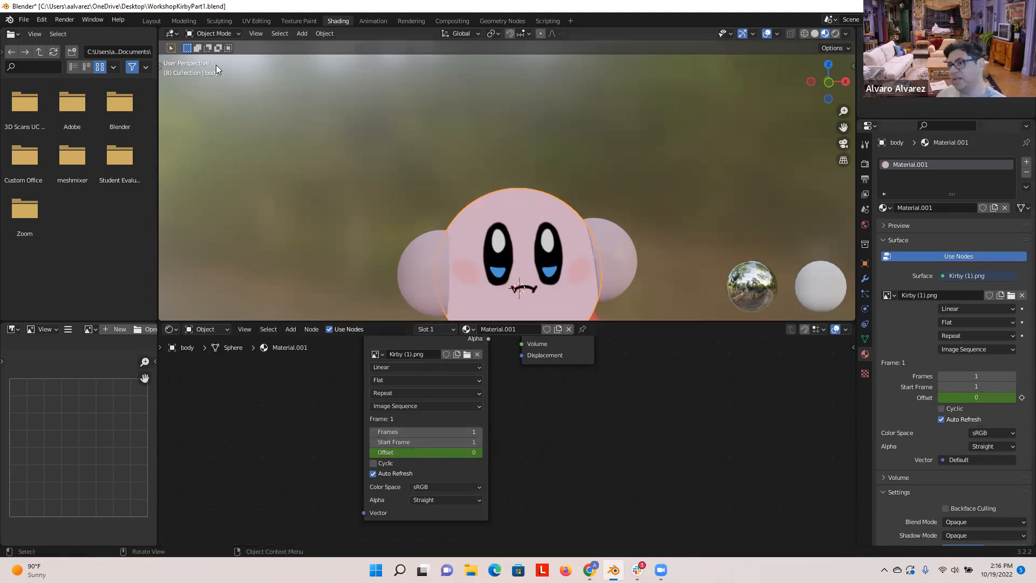
pyautogui.click(152, 21)
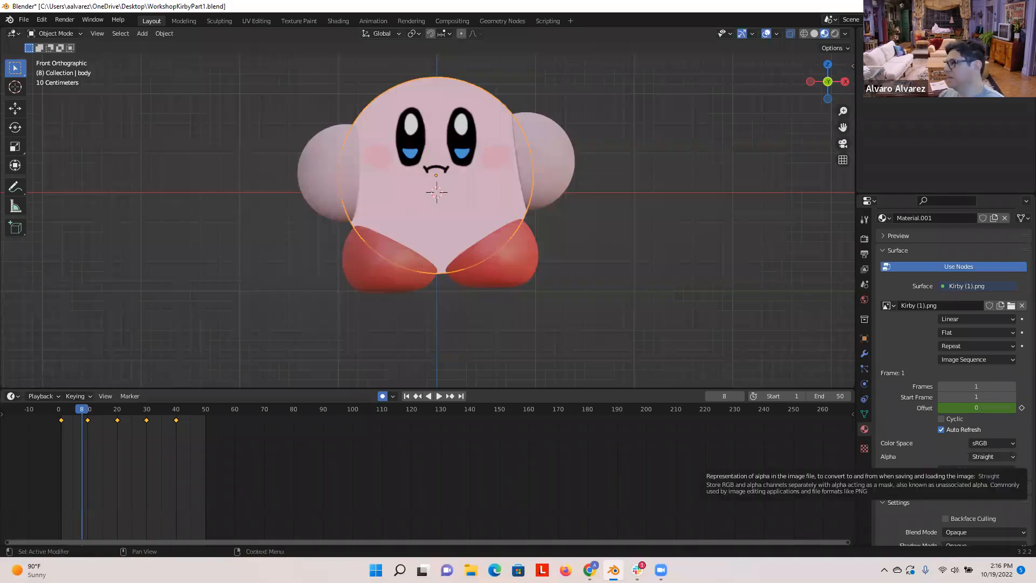
# - Switch to Chrome and play the Kirby Welcome Video on YouTube, pausing it near the end
pyautogui.click(590, 570)
pyautogui.click(454, 371)
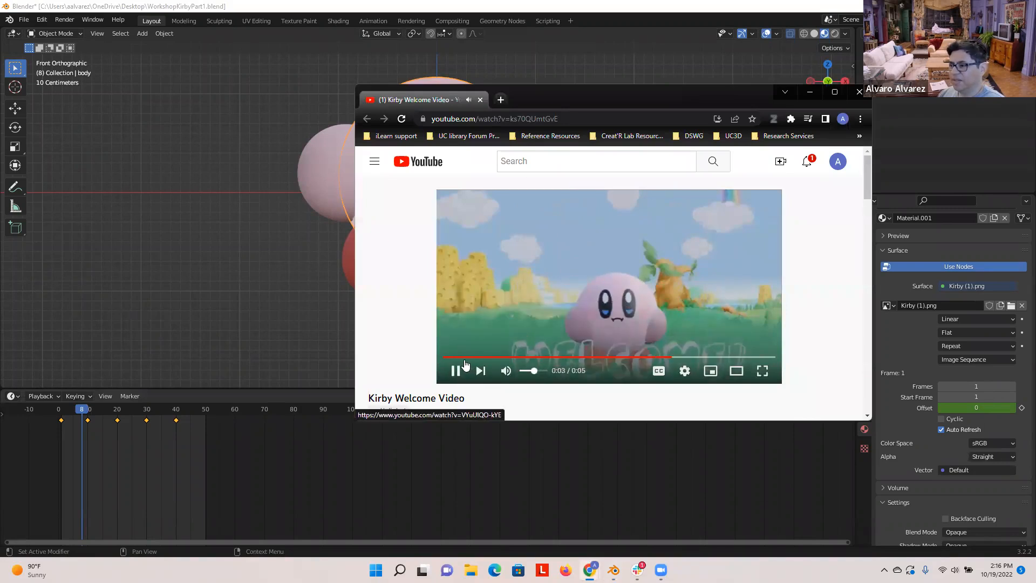
pyautogui.click(456, 372)
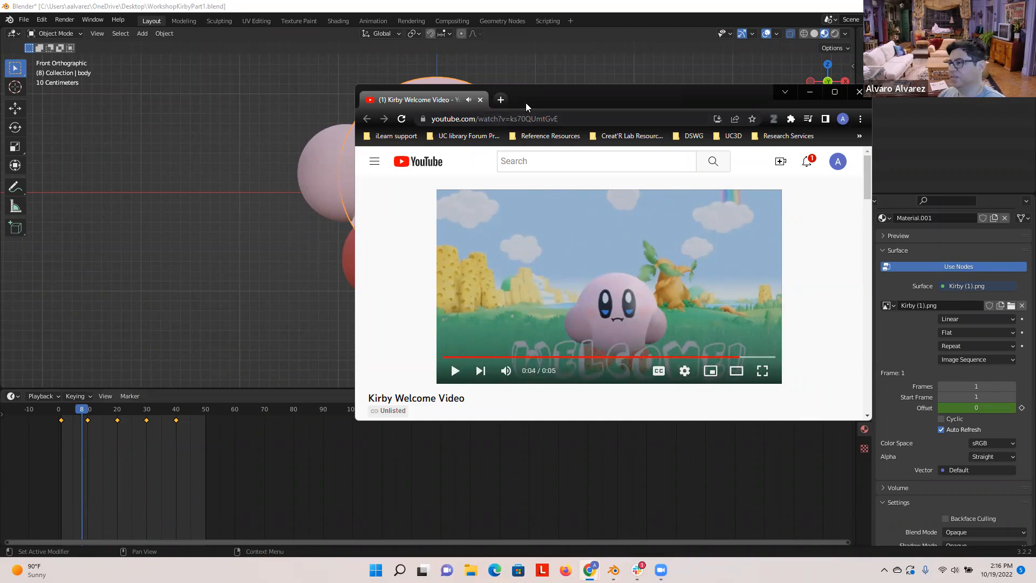
# - Move the Chrome window out of the way to return to Blender, and set the interaction mode to Object Mode
pyautogui.moveTo(526, 103); pyautogui.dragTo(1035, 162)
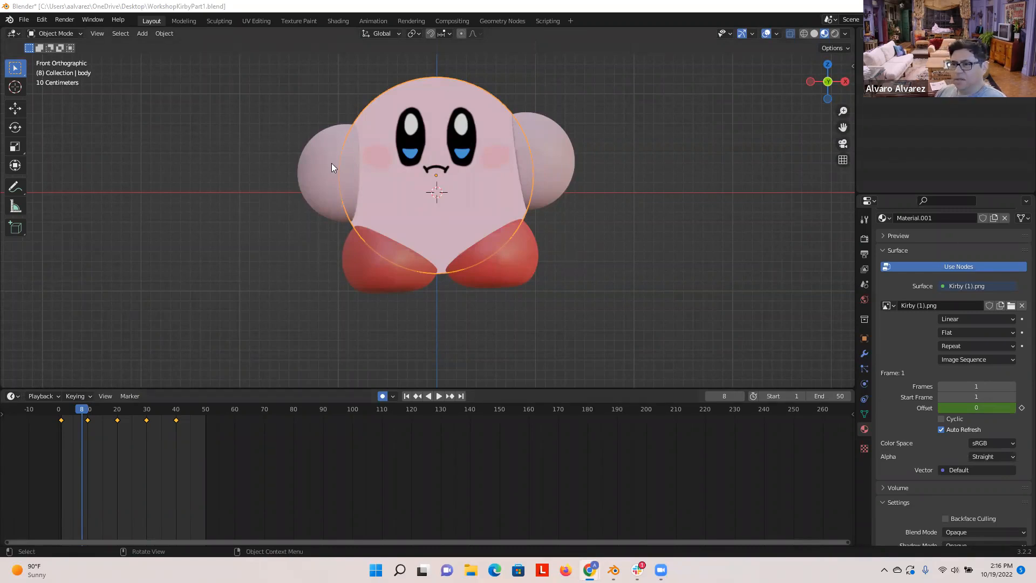
pyautogui.scroll(1, 543, 279)
pyautogui.scroll(-1, 545, 281)
pyautogui.scroll(-1, 545, 285)
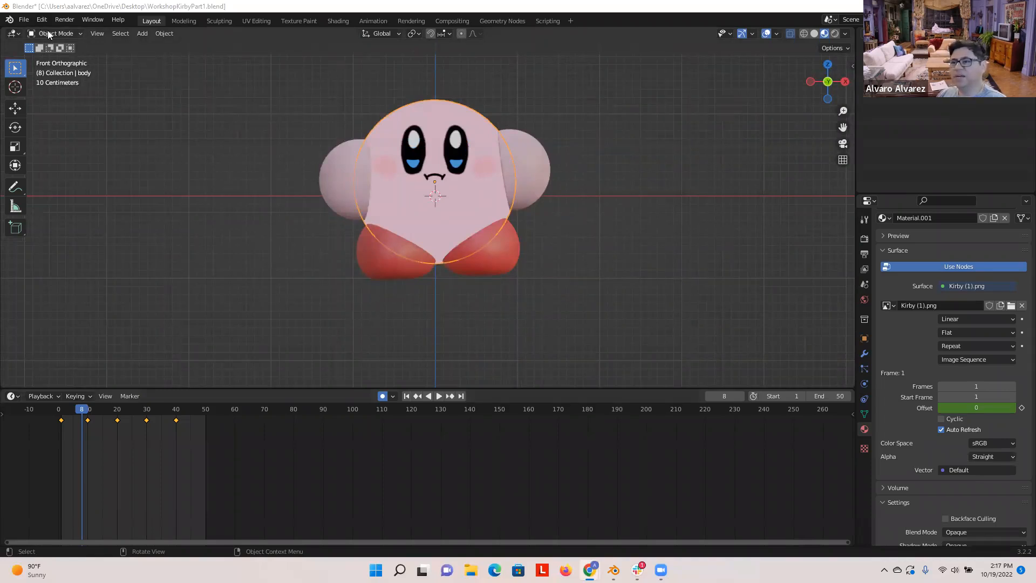
pyautogui.click(76, 36)
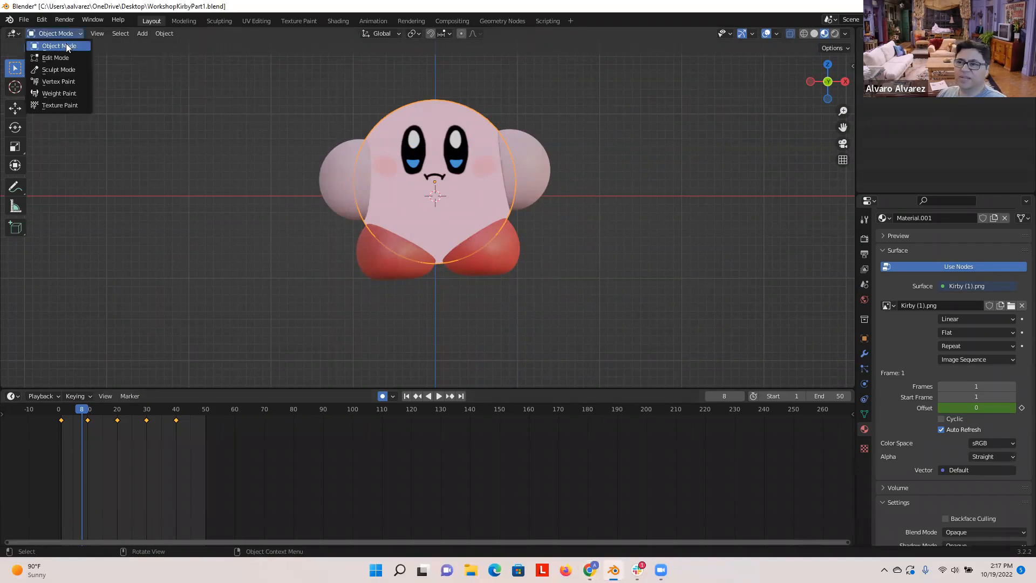
pyautogui.click(66, 46)
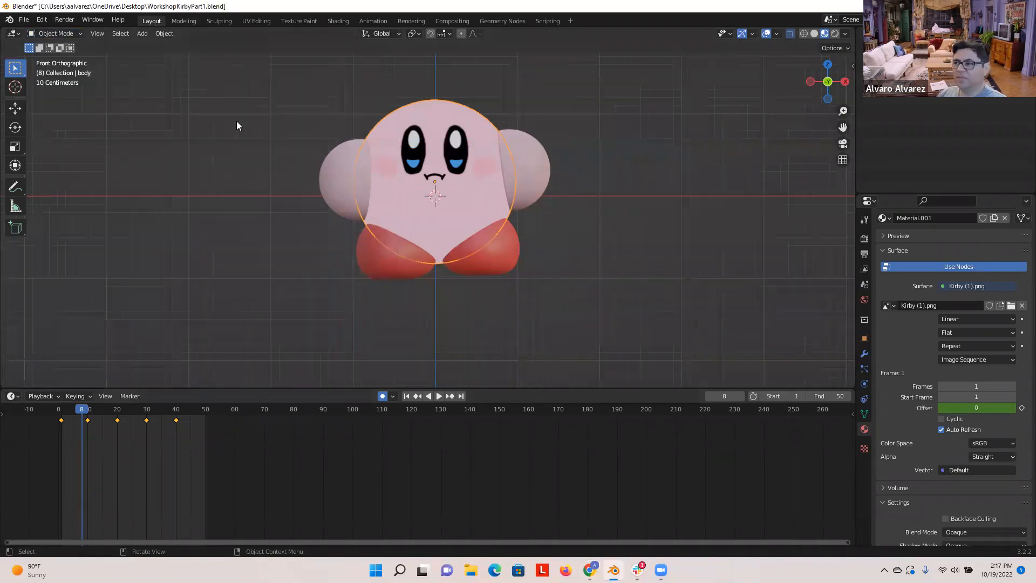
# - Add a mesh plane to the scene at the 3D cursor in the middle of Kirby's body
pyautogui.moveTo(497, 217); pyautogui.dragTo(427, 238, button='middle')
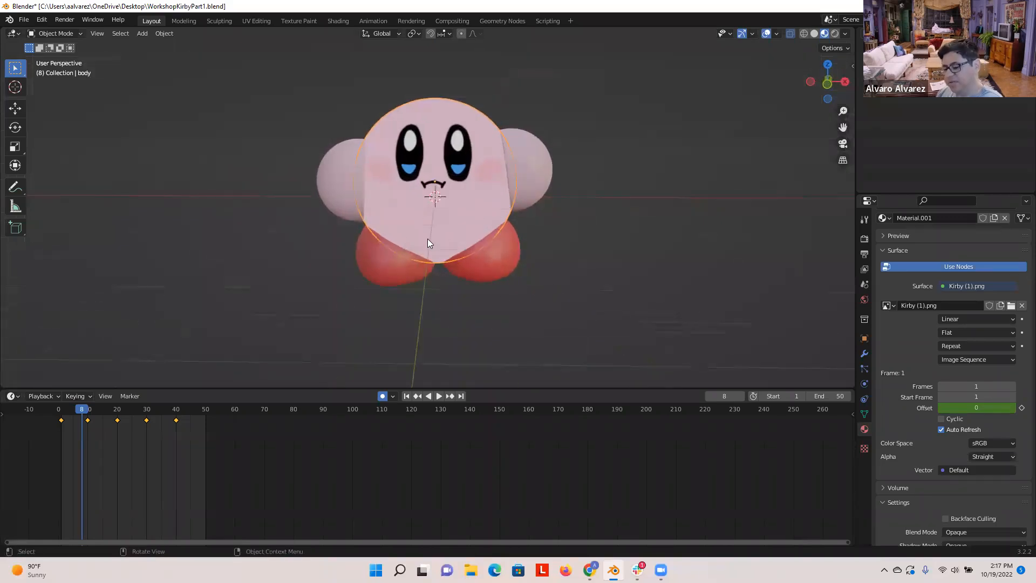
pyautogui.hotkey('shift', 'a')
pyautogui.moveTo(429, 239)
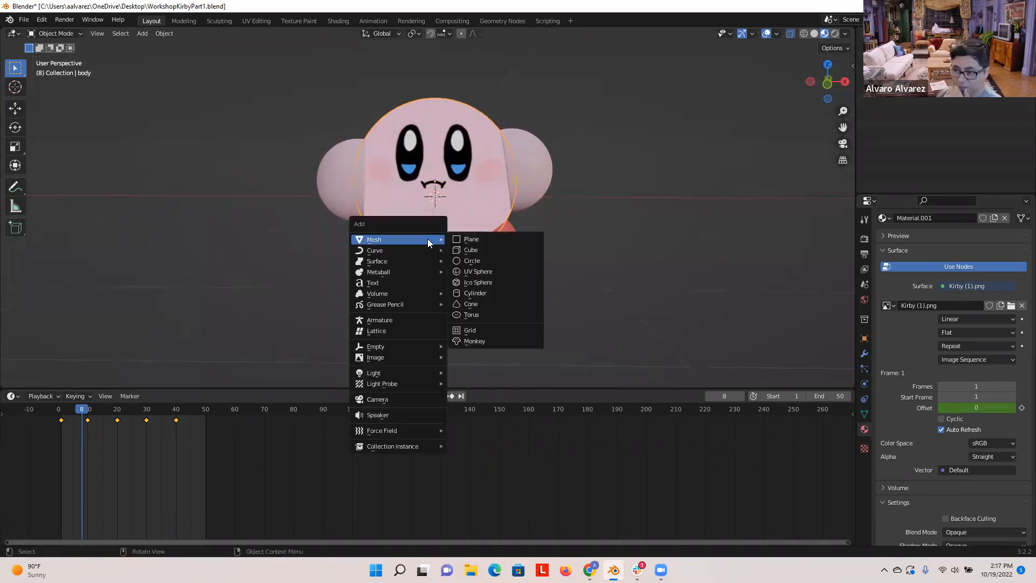
pyautogui.moveTo(424, 263)
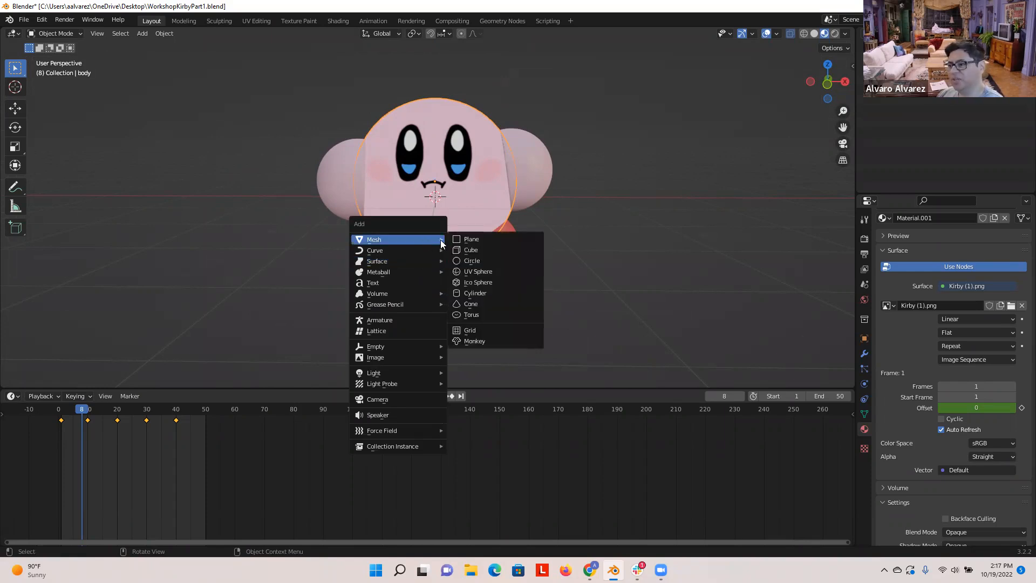
pyautogui.click(472, 242)
pyautogui.moveTo(544, 259)
pyautogui.mouseDown(button='middle')
pyautogui.moveTo(548, 284)
pyautogui.moveTo(432, 277)
pyautogui.moveTo(414, 236)
pyautogui.moveTo(490, 215)
pyautogui.moveTo(544, 258)
pyautogui.mouseUp(button='middle')
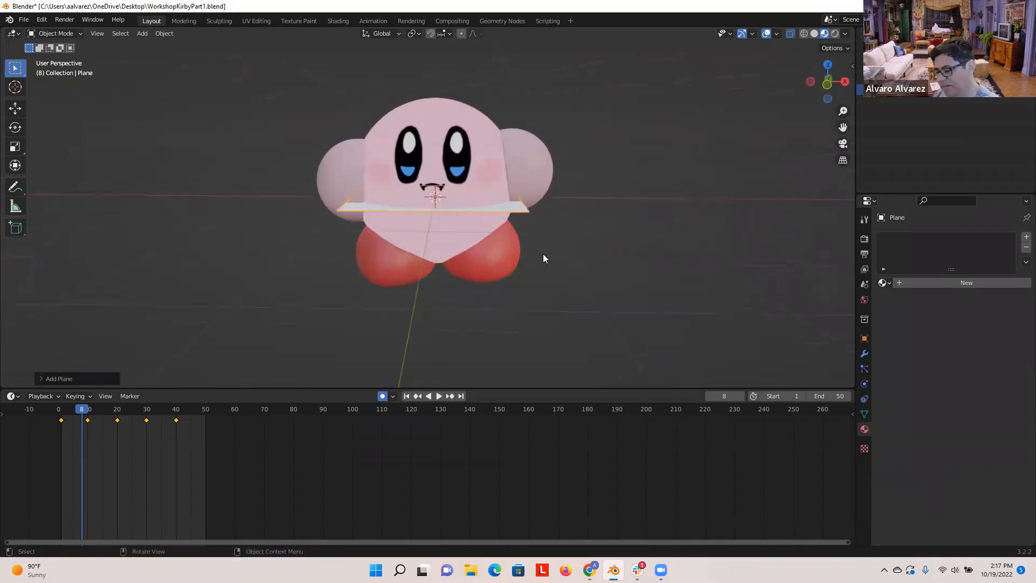
# - Move the plane down along the global Z axis to just beneath Kirby's feet, checking its height from the front view
pyautogui.press('g')
pyautogui.press('z')
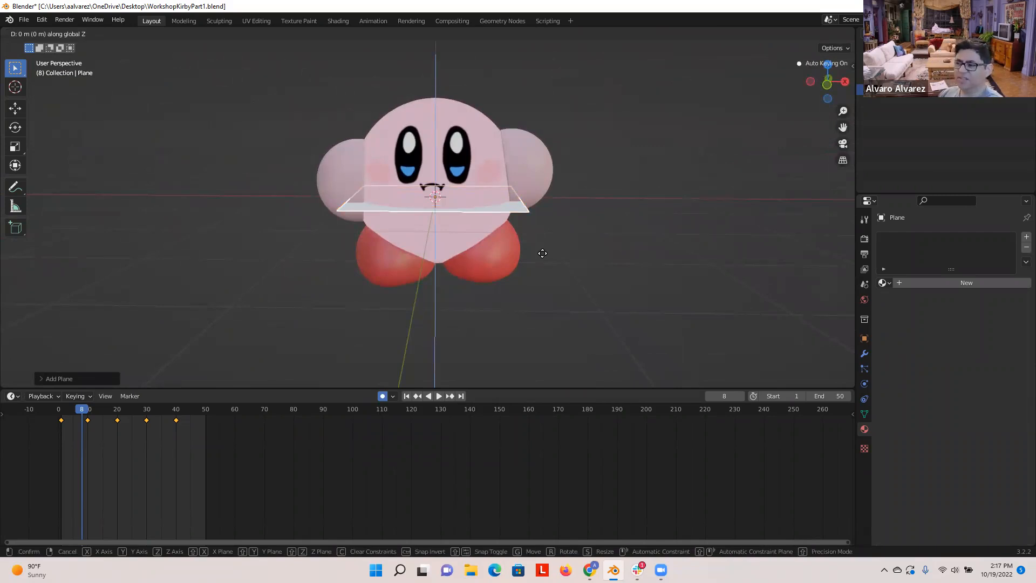
pyautogui.click(552, 331)
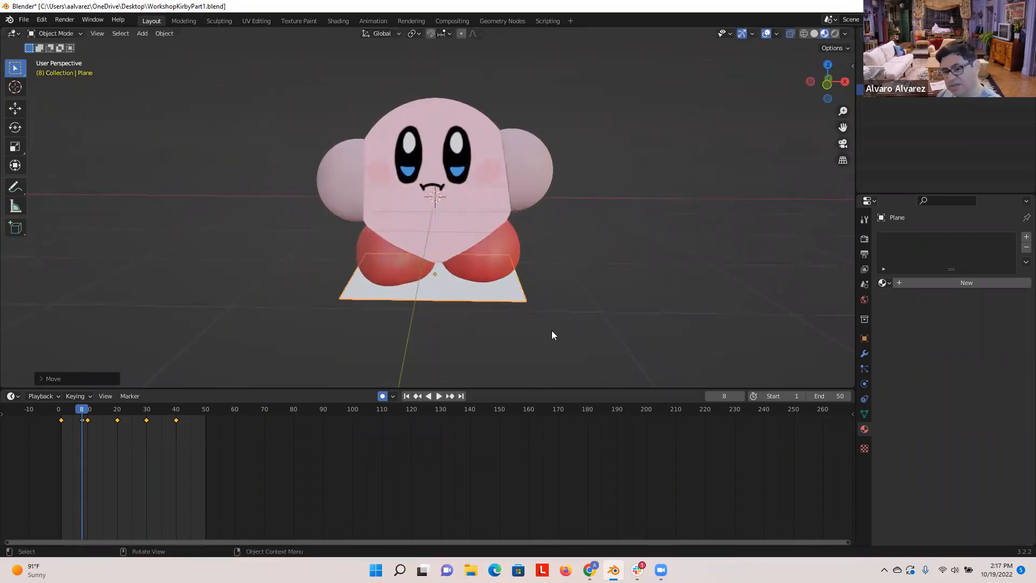
pyautogui.press('KP_1')
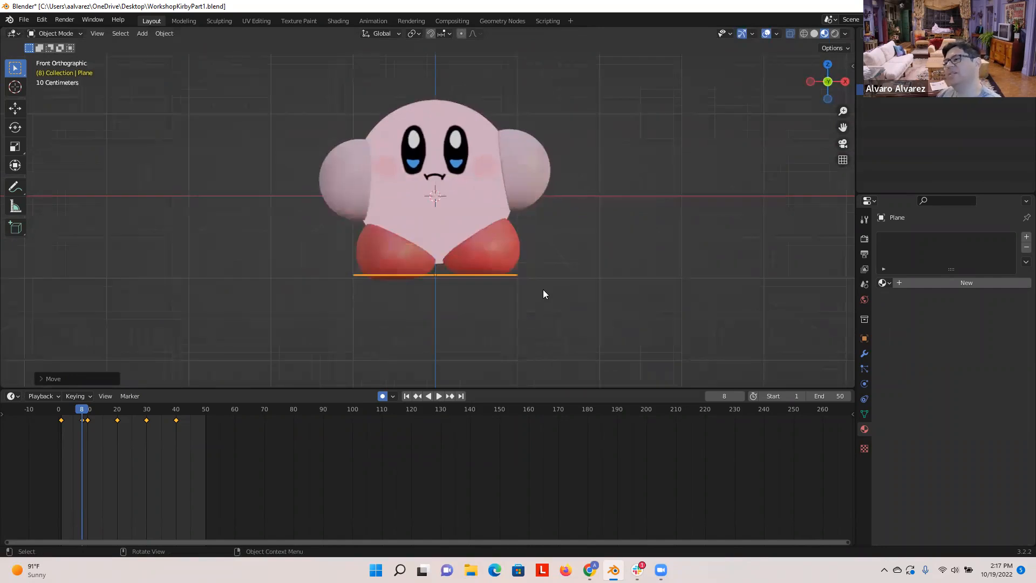
pyautogui.moveTo(543, 293); pyautogui.dragTo(543, 298, button='middle')
pyautogui.click(542, 315)
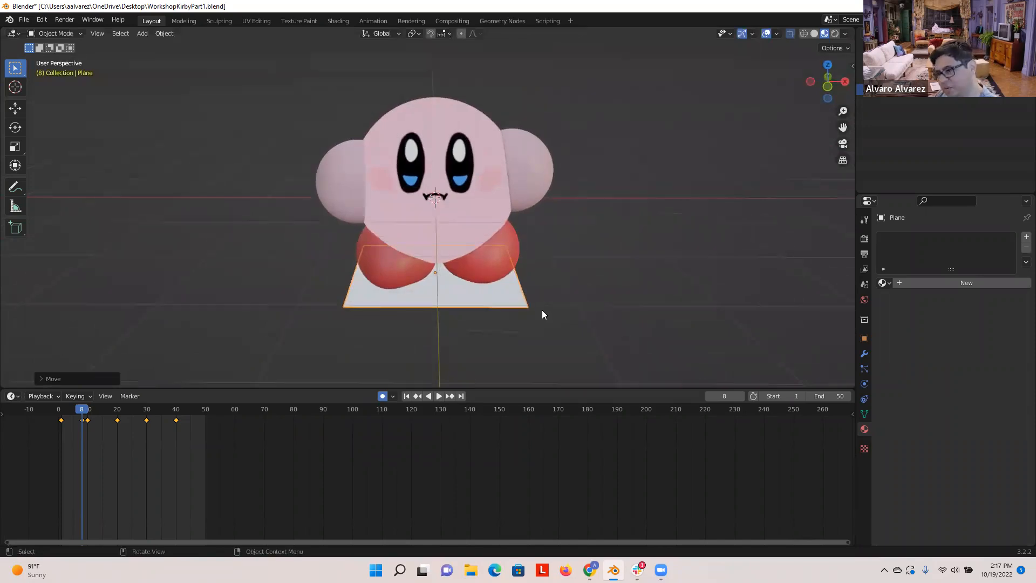
pyautogui.press('KP_1')
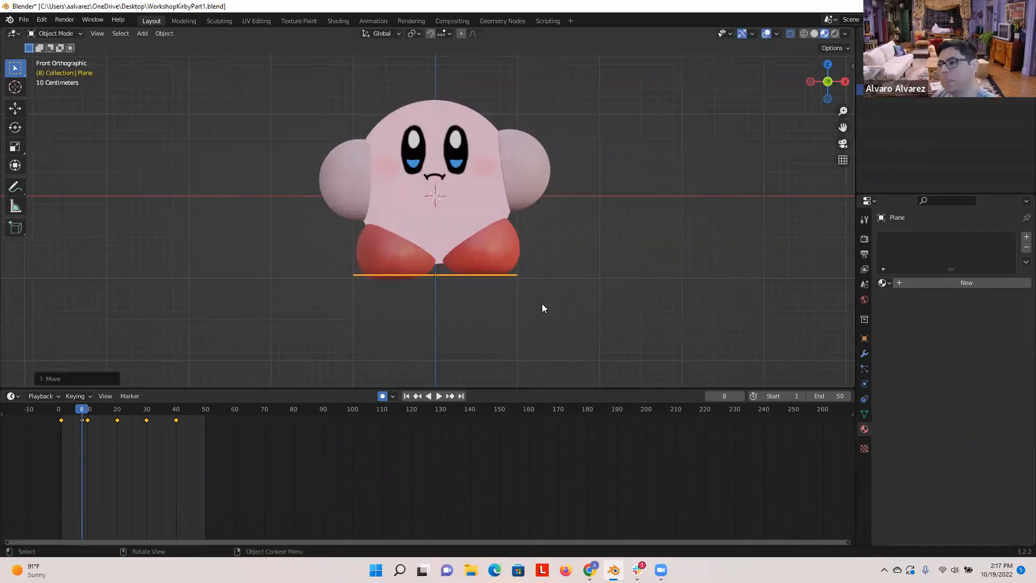
pyautogui.moveTo(554, 258); pyautogui.dragTo(550, 259, button='middle')
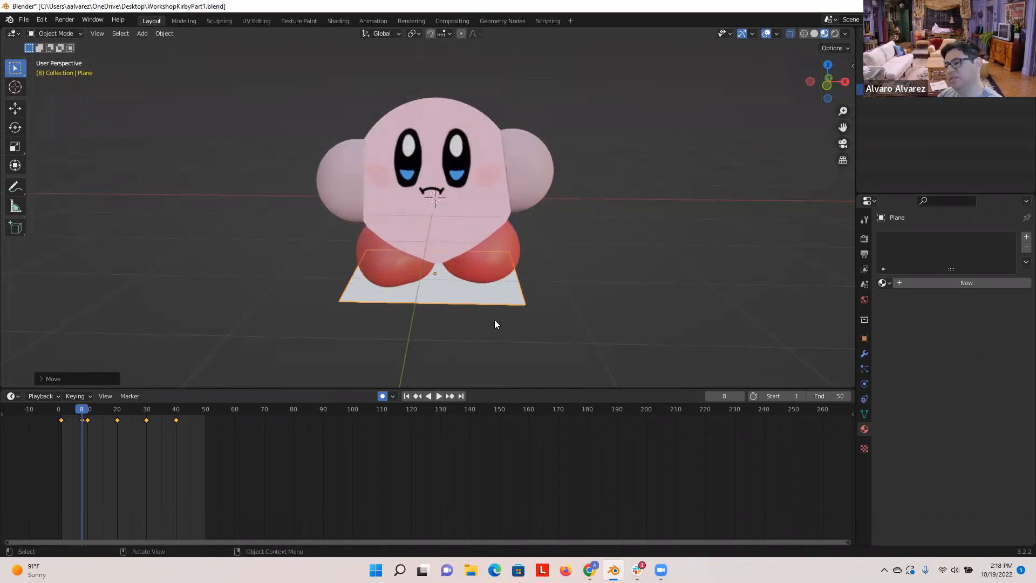
pyautogui.scroll(2, 483, 328)
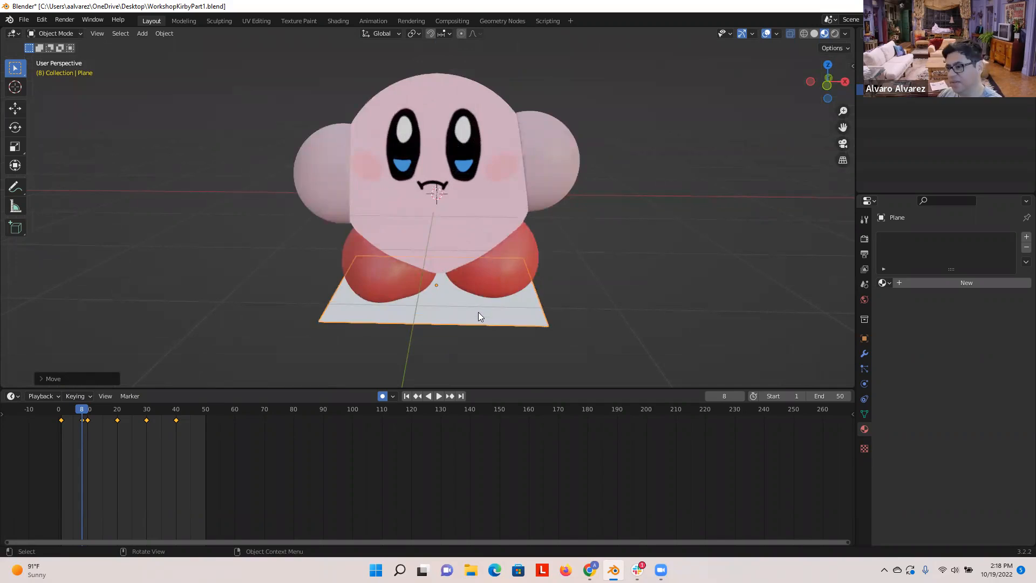
# - Raise the plane about 0.07 m along the global Z axis so it meets Kirby's feet, keeping the plane selected
pyautogui.press('g')
pyautogui.press('z')
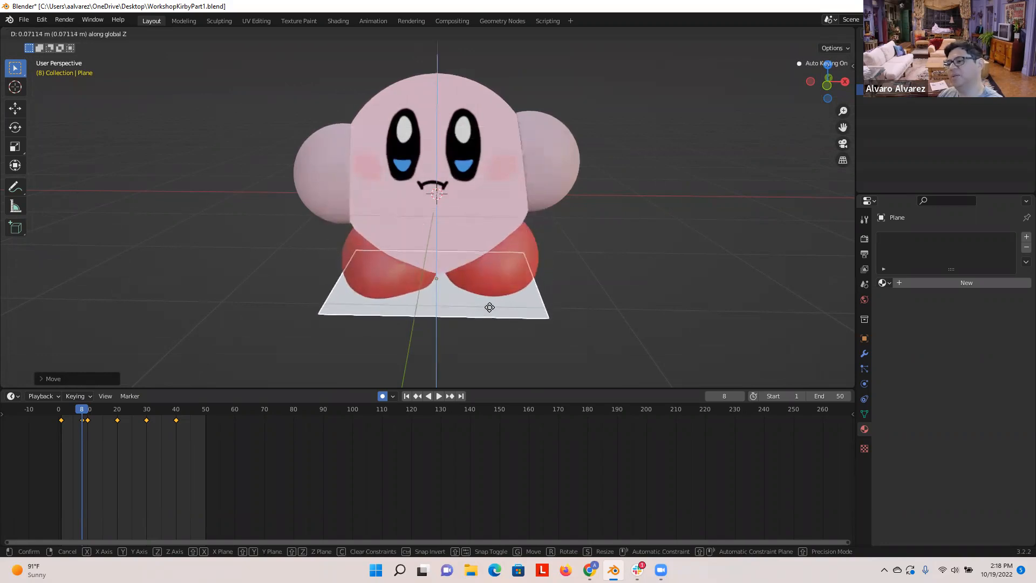
pyautogui.click(490, 307)
pyautogui.click(599, 274)
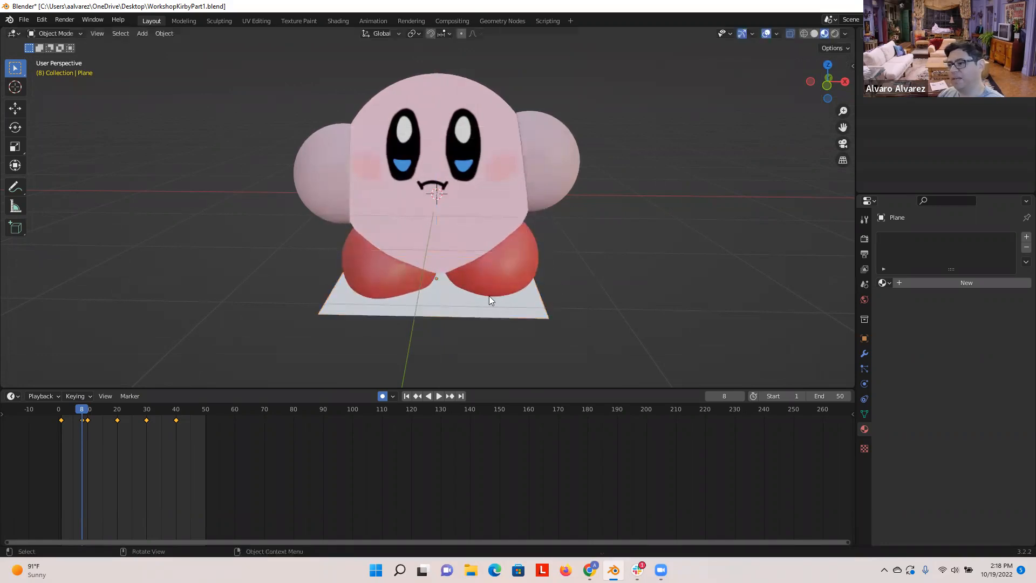
pyautogui.click(479, 301)
# - Scale the plane up uniformly into a large ground surface extending far around Kirby
pyautogui.scroll(-8, 454, 297)
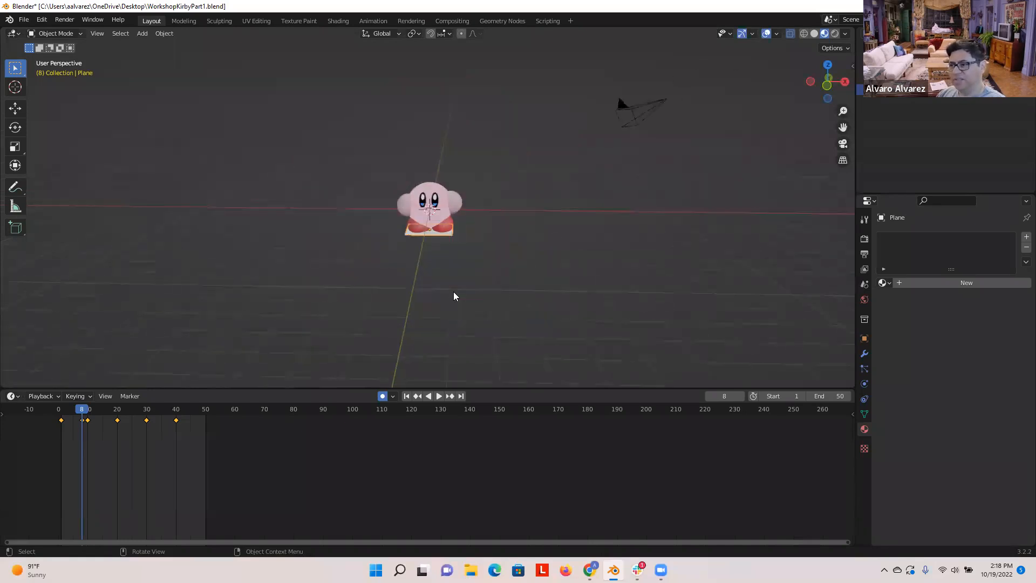
pyautogui.scroll(-2, 454, 292)
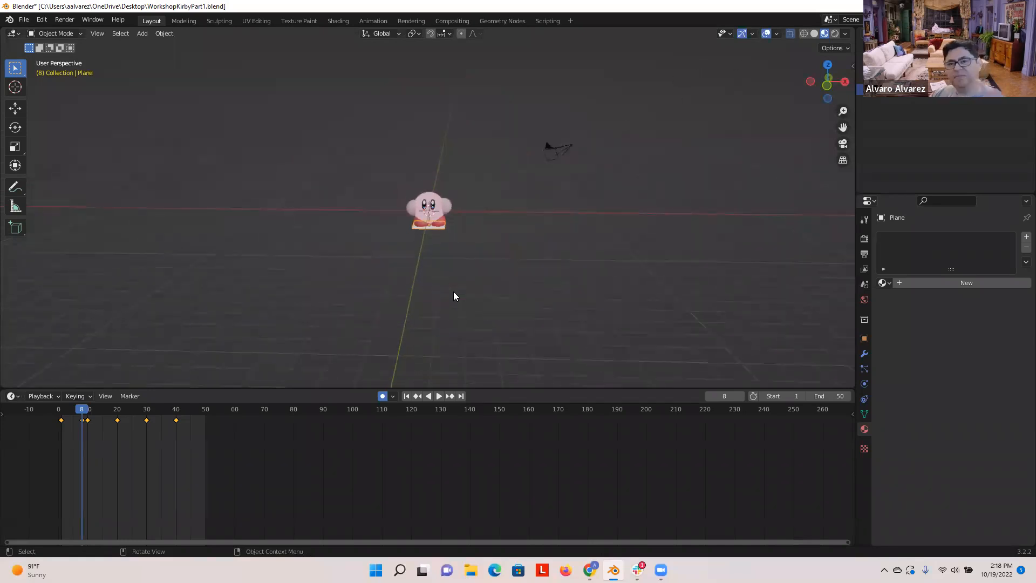
pyautogui.scroll(3, 453, 295)
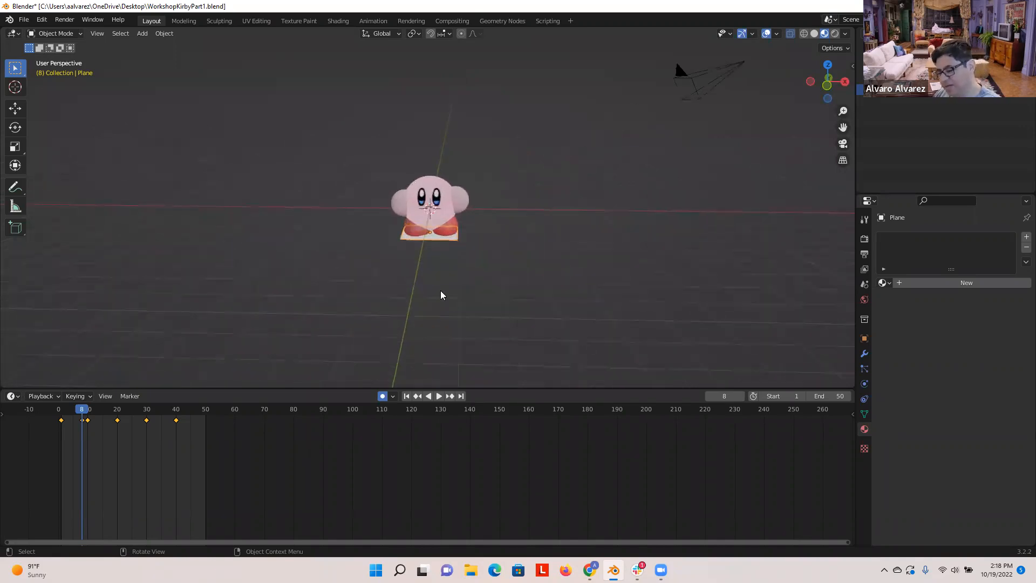
pyautogui.scroll(2, 446, 270)
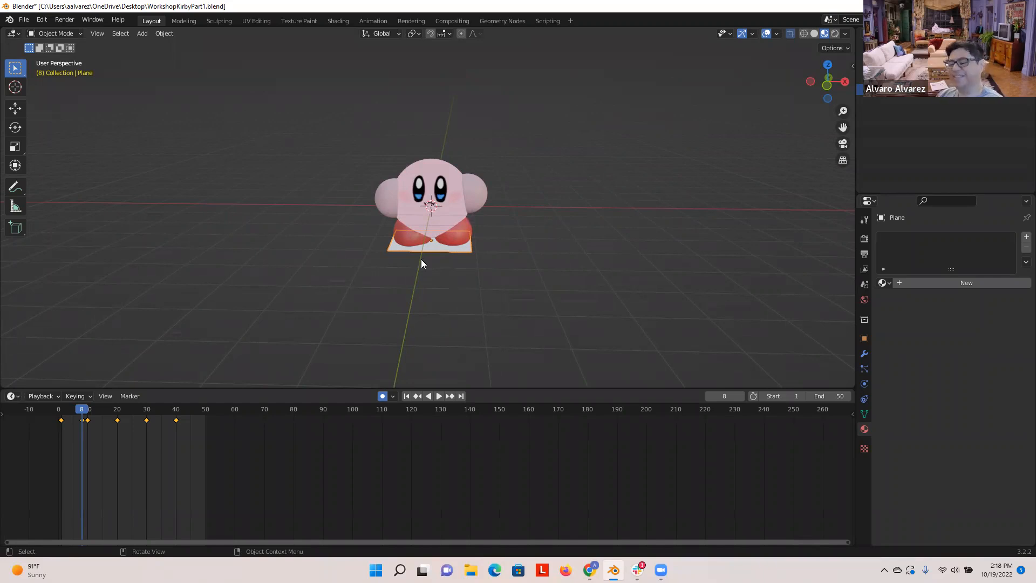
pyautogui.scroll(2, 421, 260)
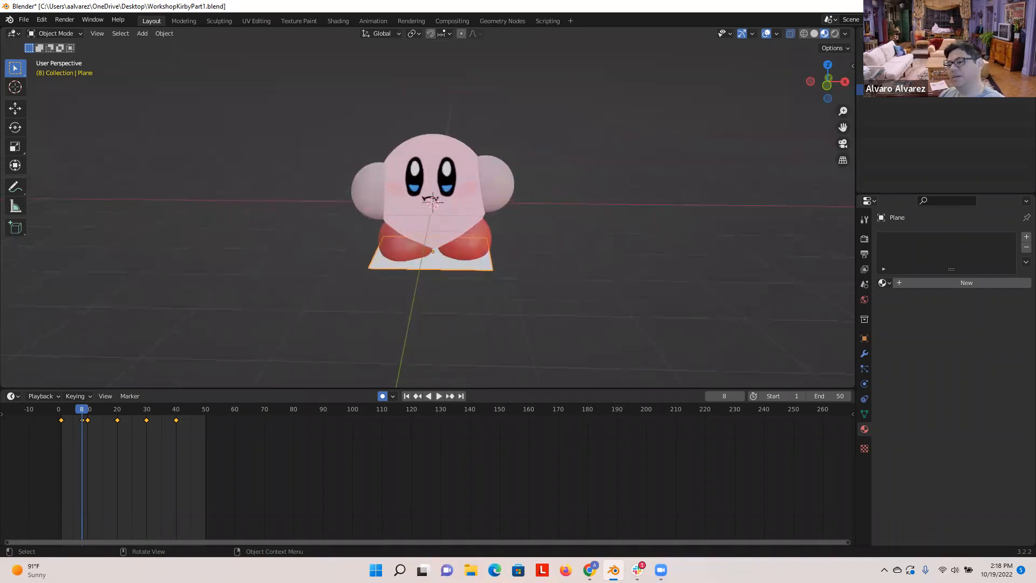
pyautogui.press('s')
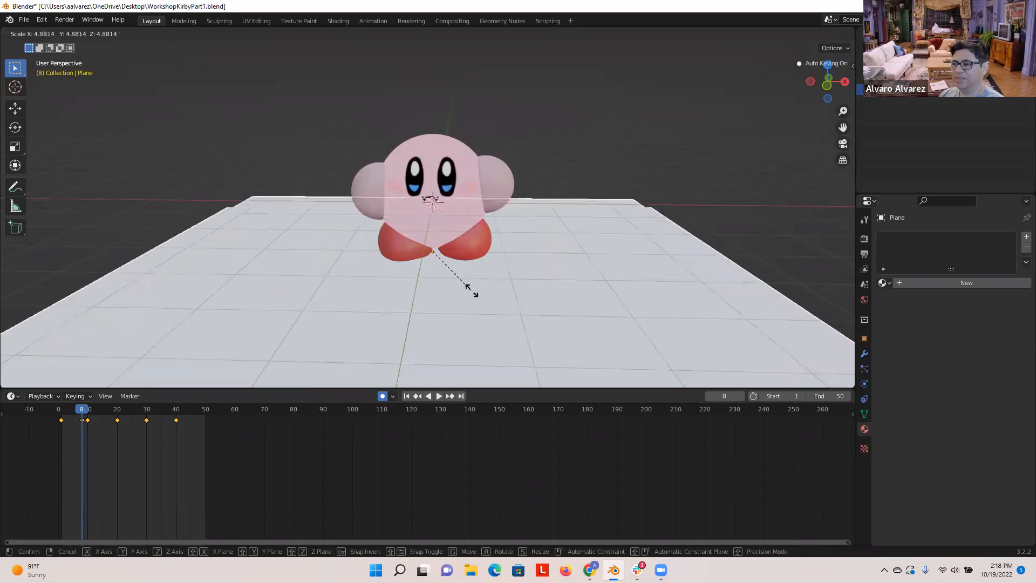
pyautogui.click(588, 309)
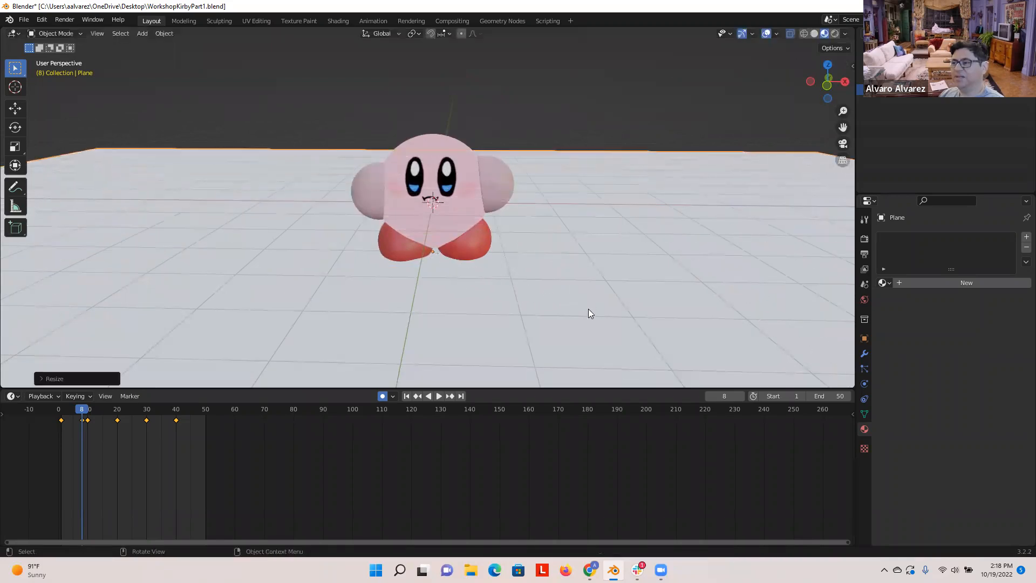
pyautogui.scroll(-1, 589, 268)
pyautogui.scroll(-5, 594, 278)
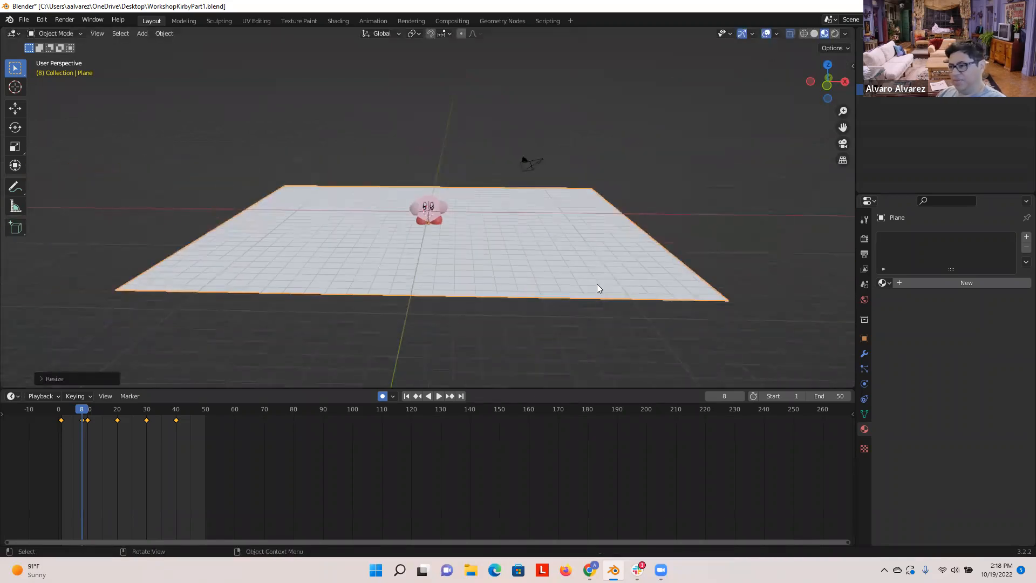
pyautogui.scroll(3, 586, 285)
pyautogui.scroll(-3, 586, 276)
pyautogui.scroll(4, 586, 281)
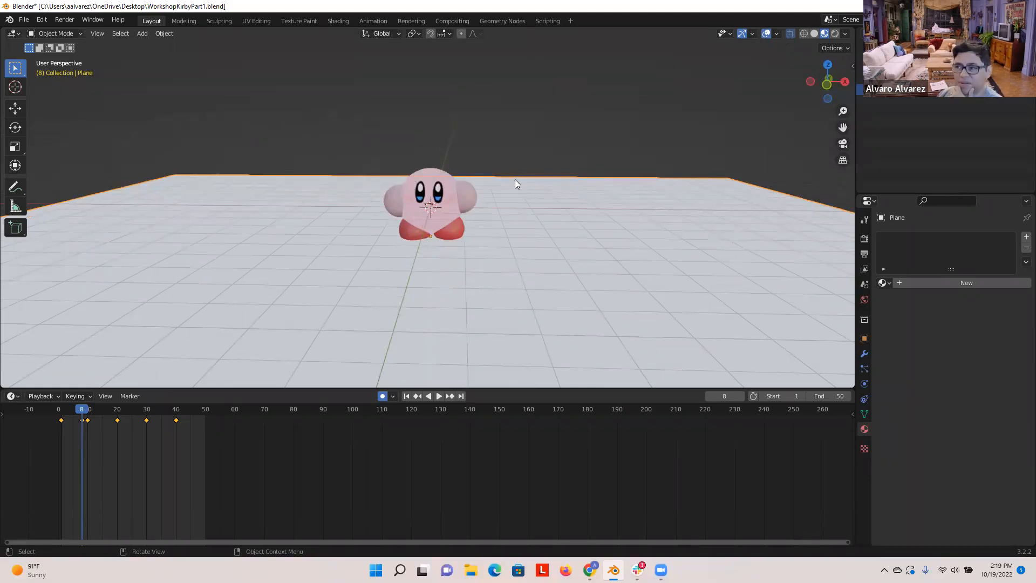
# - Create a new material for the ground plane in the Shading workspace
pyautogui.click(340, 21)
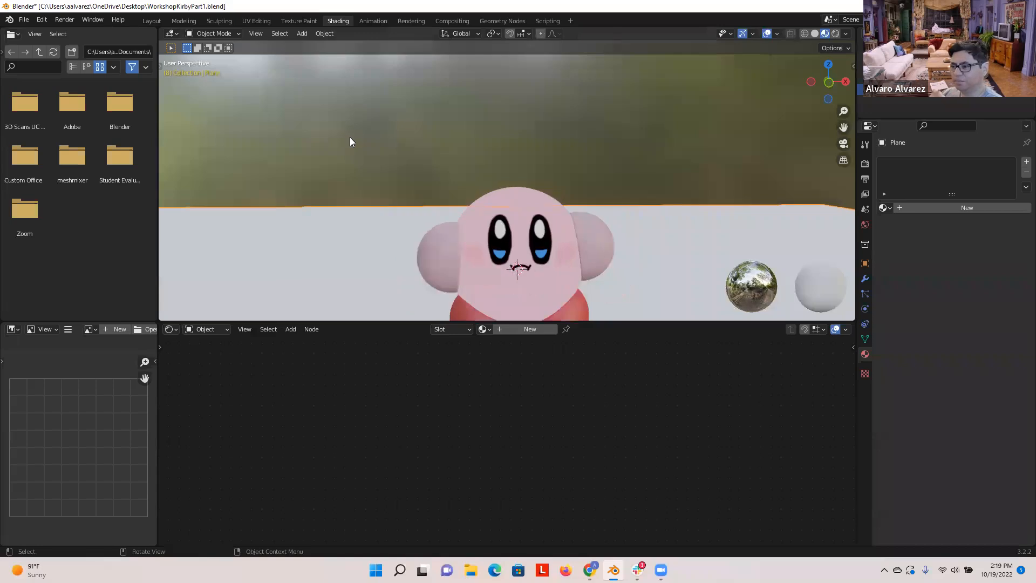
pyautogui.scroll(-2, 351, 141)
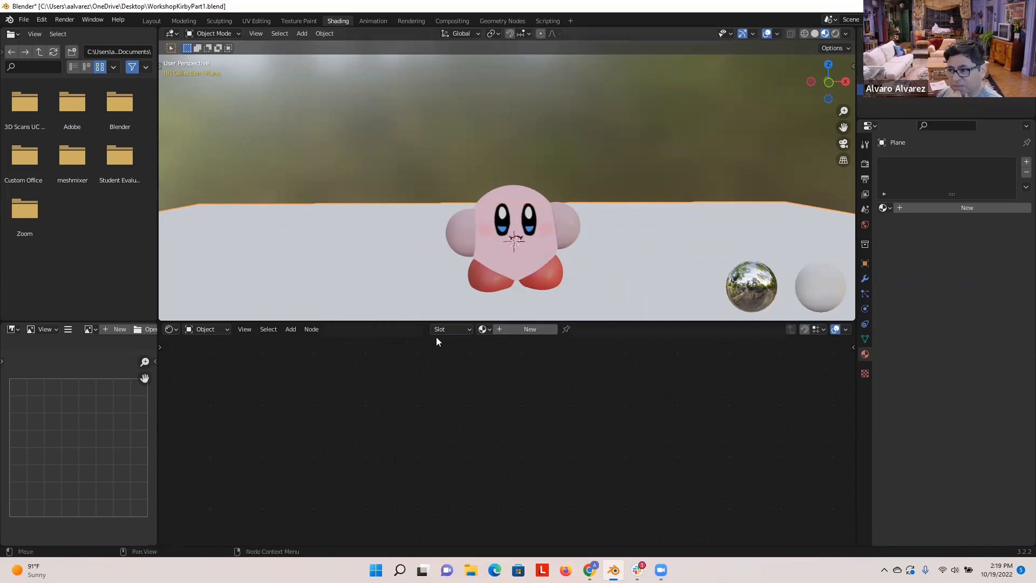
pyautogui.click(531, 332)
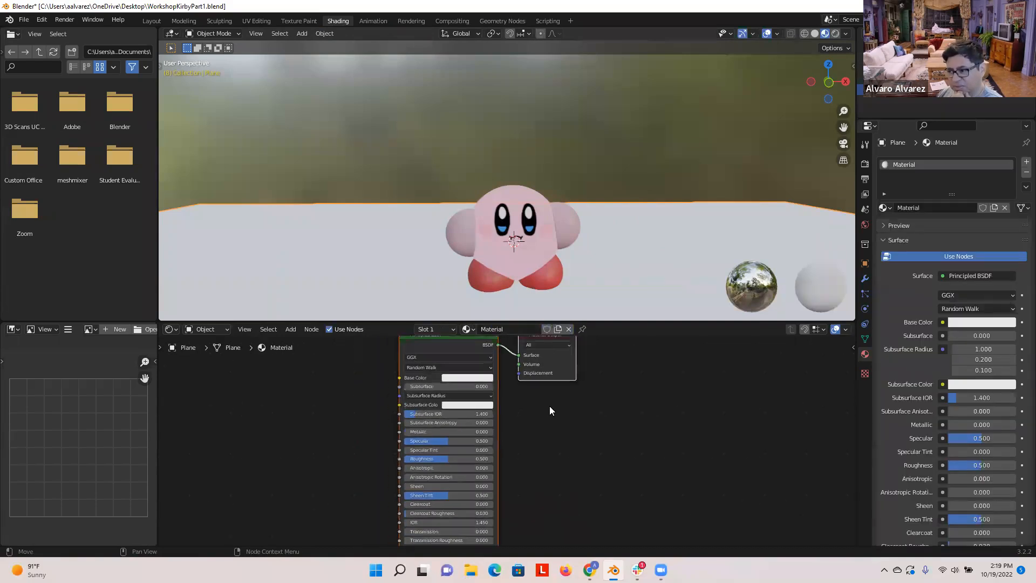
pyautogui.scroll(-1, 549, 406)
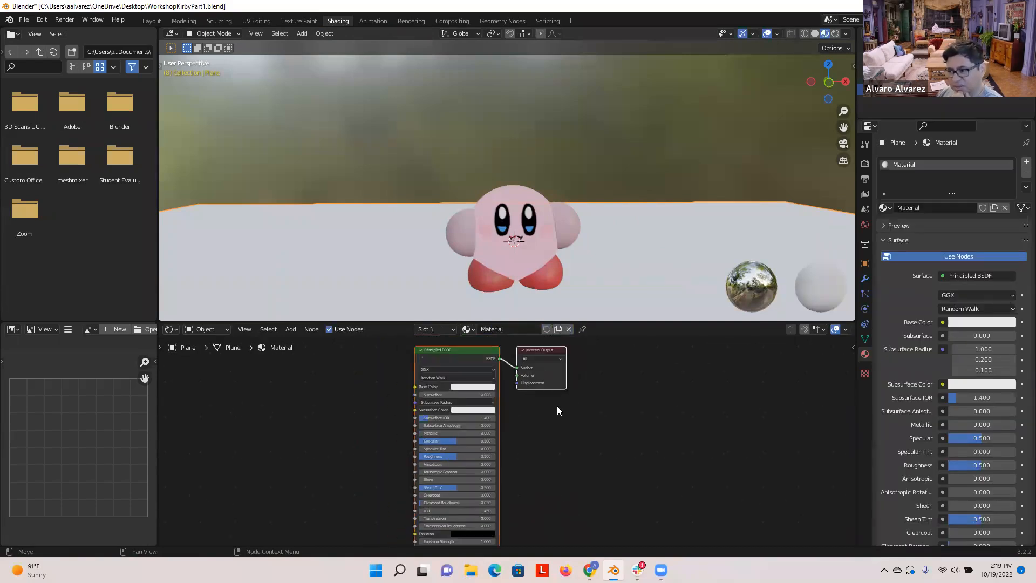
# - Set the ground material's Base Color to green, and return to the Layout workspace
pyautogui.click(476, 387)
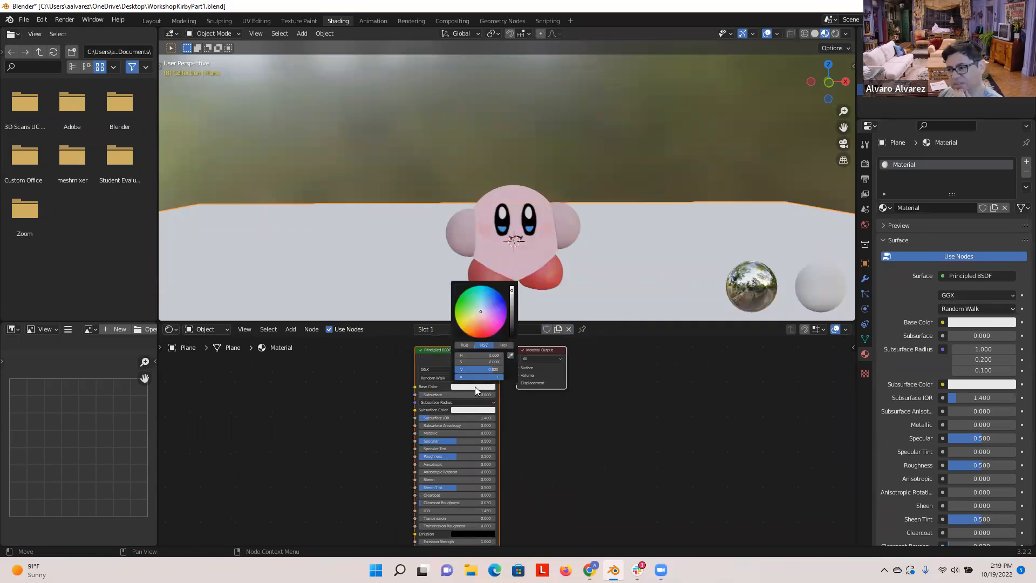
pyautogui.click(462, 387)
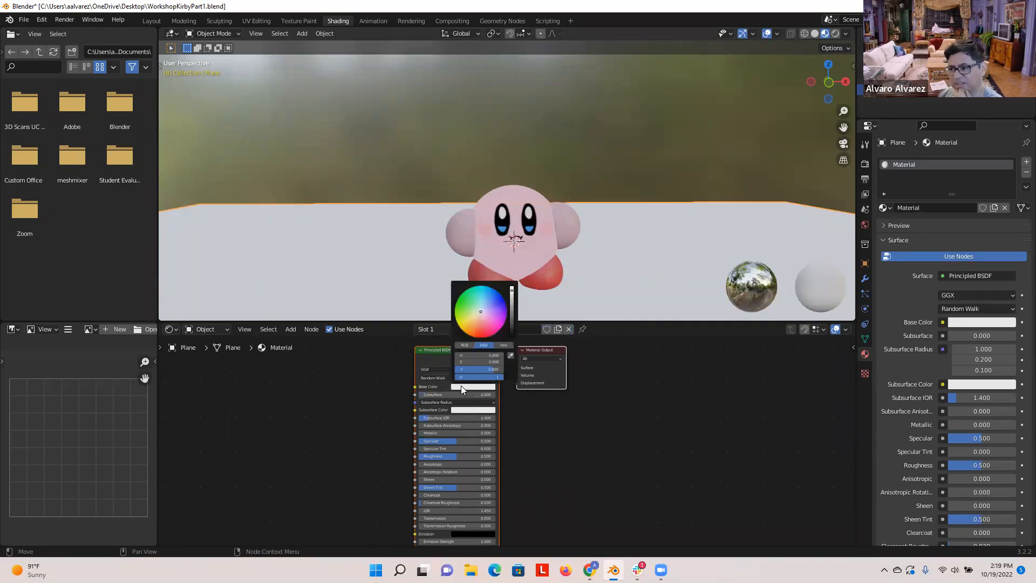
pyautogui.click(475, 304)
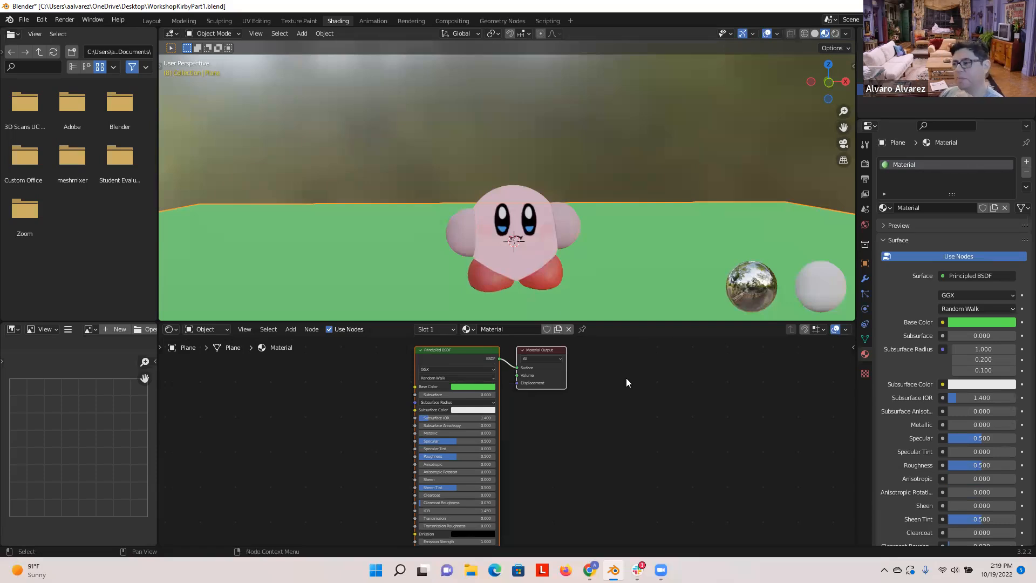
pyautogui.scroll(2, 626, 377)
pyautogui.scroll(2, 643, 273)
pyautogui.scroll(-2, 642, 270)
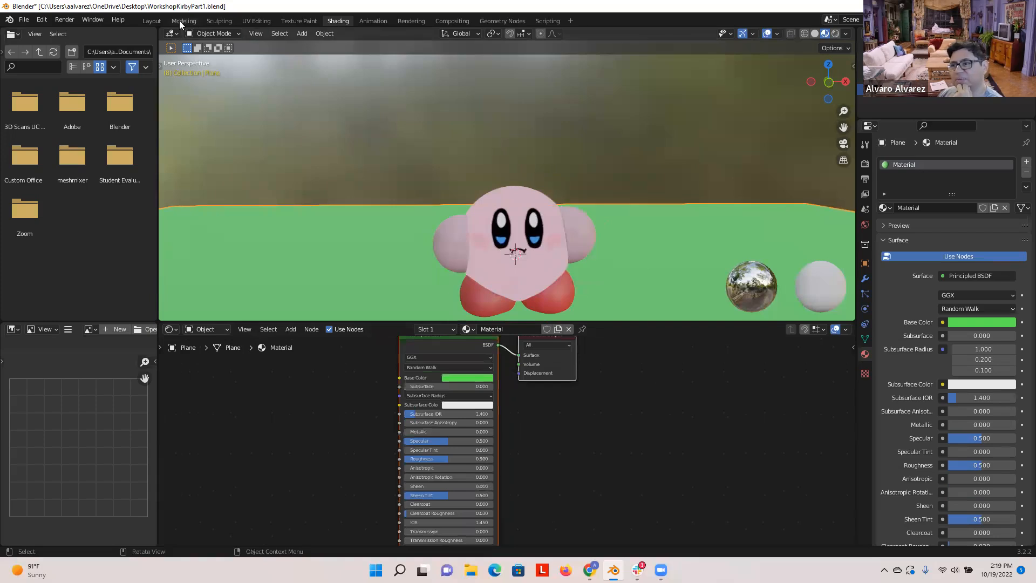
pyautogui.click(151, 21)
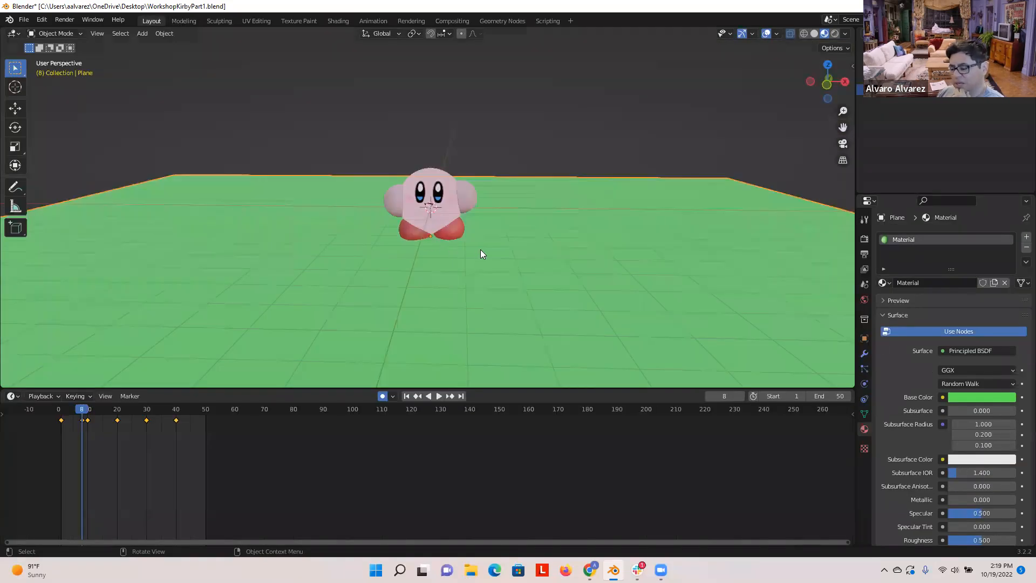
# - Add a particle system to the ground plane and set its type to Hair
pyautogui.scroll(2, 481, 250)
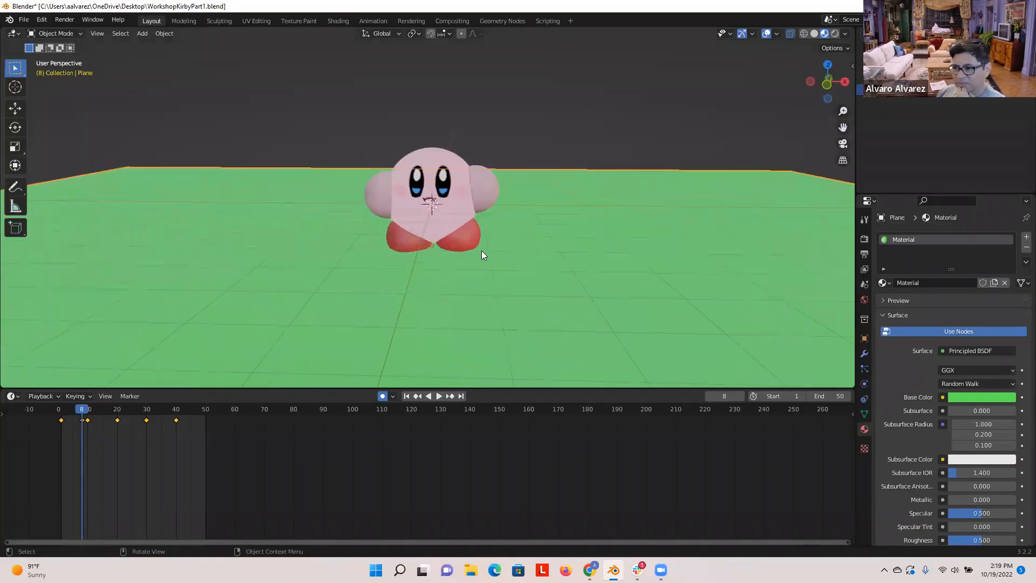
pyautogui.scroll(1, 483, 252)
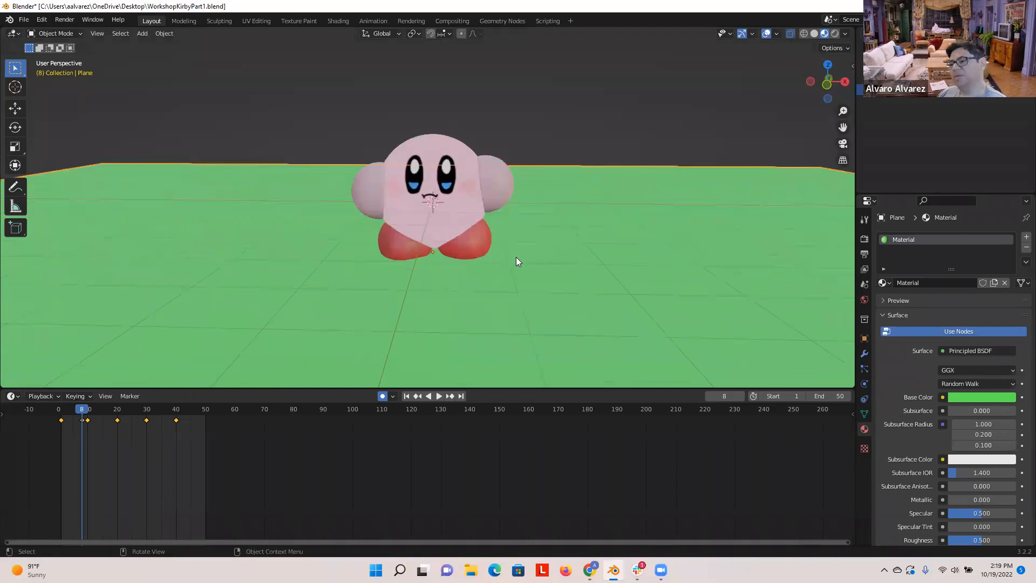
pyautogui.moveTo(516, 261); pyautogui.dragTo(518, 261, button='middle')
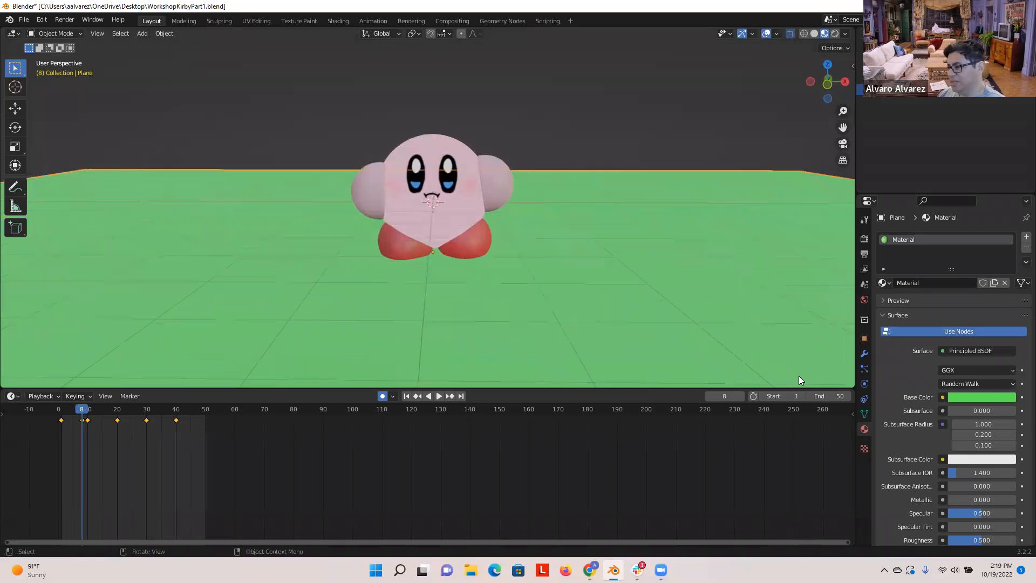
pyautogui.click(865, 372)
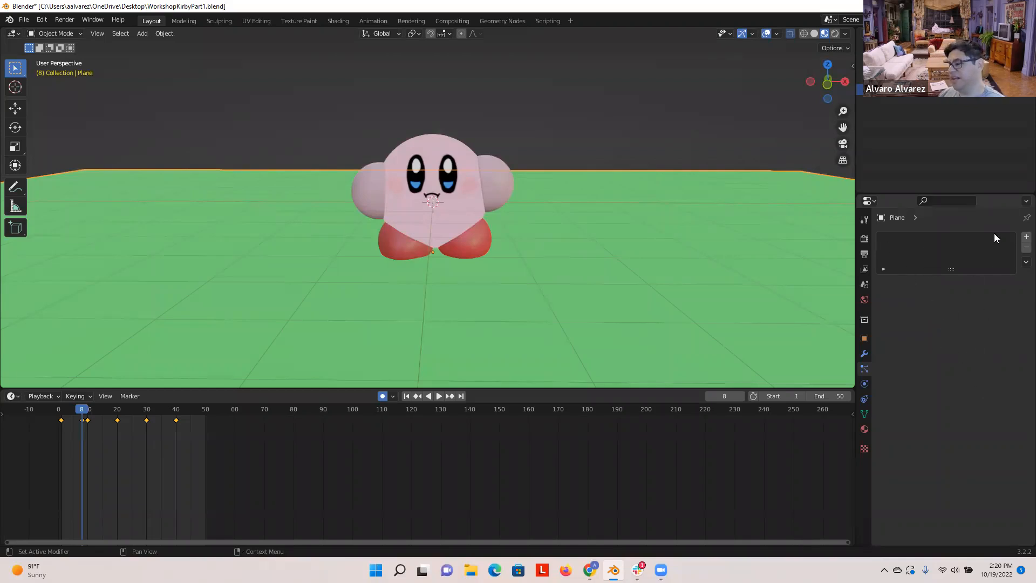
pyautogui.click(1026, 238)
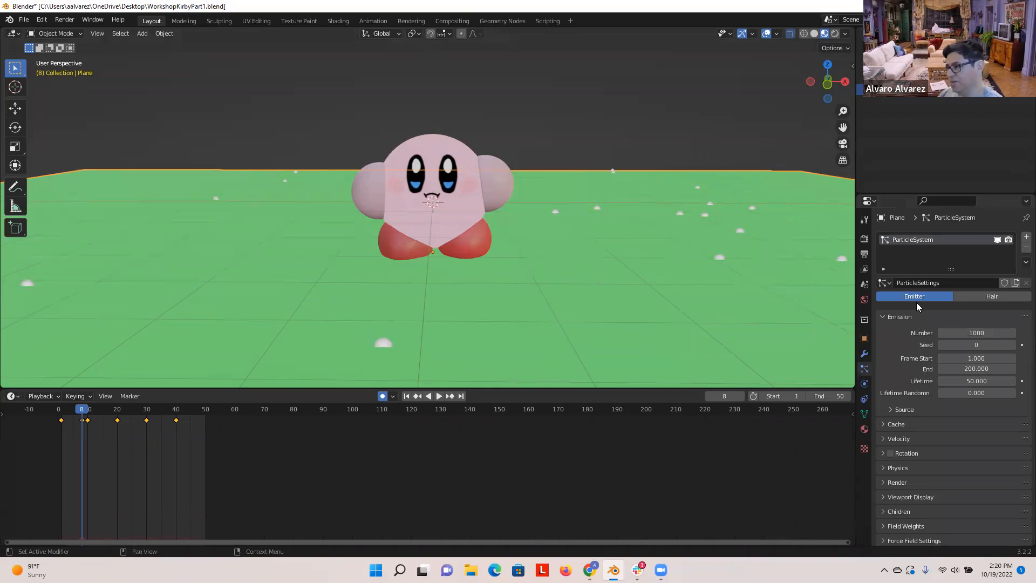
pyautogui.click(986, 297)
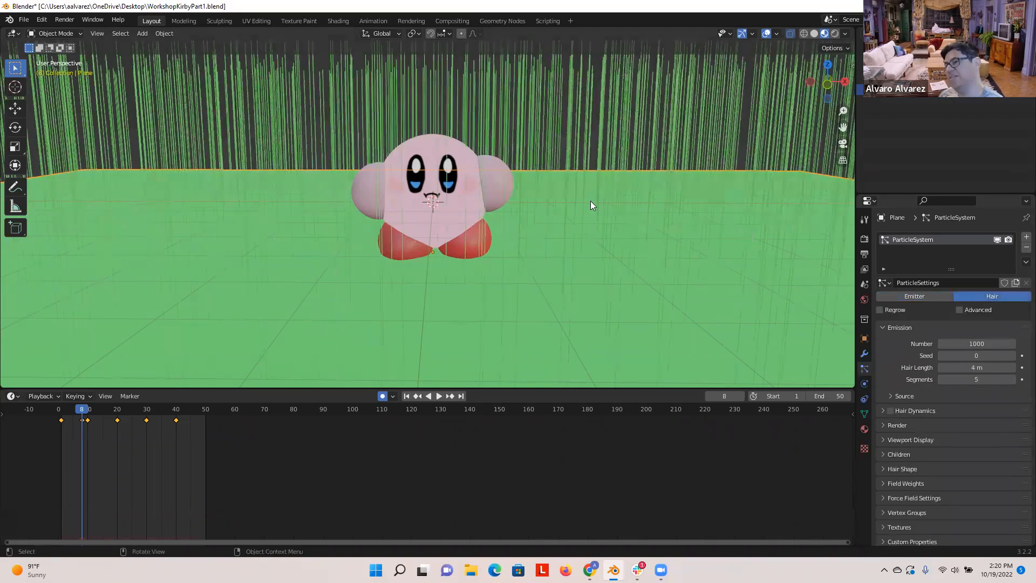
# - Shorten the ground plane's particle Hair Length to 0.49 m so the strands look like low grass
pyautogui.scroll(-5, 590, 203)
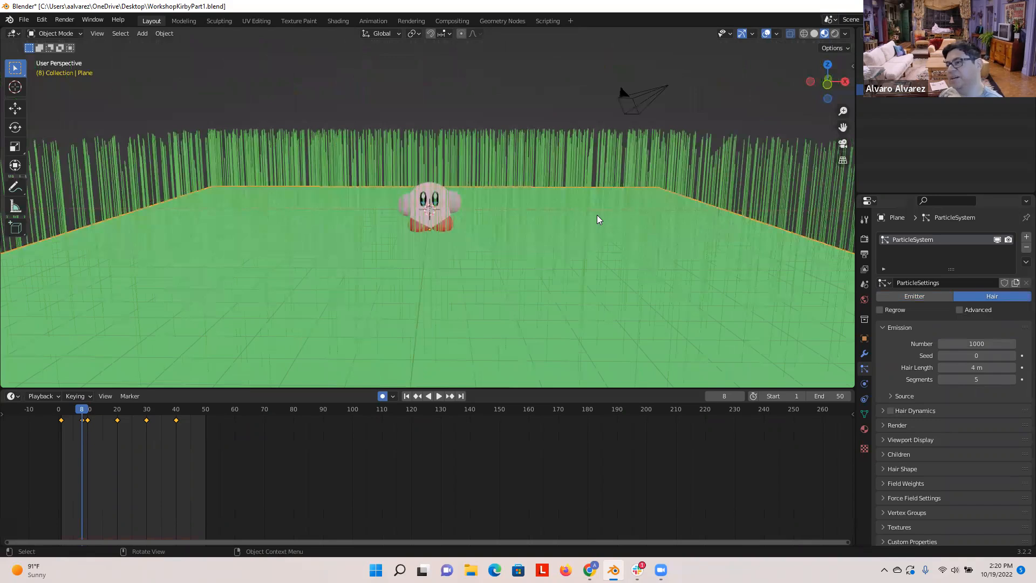
pyautogui.scroll(1, 645, 241)
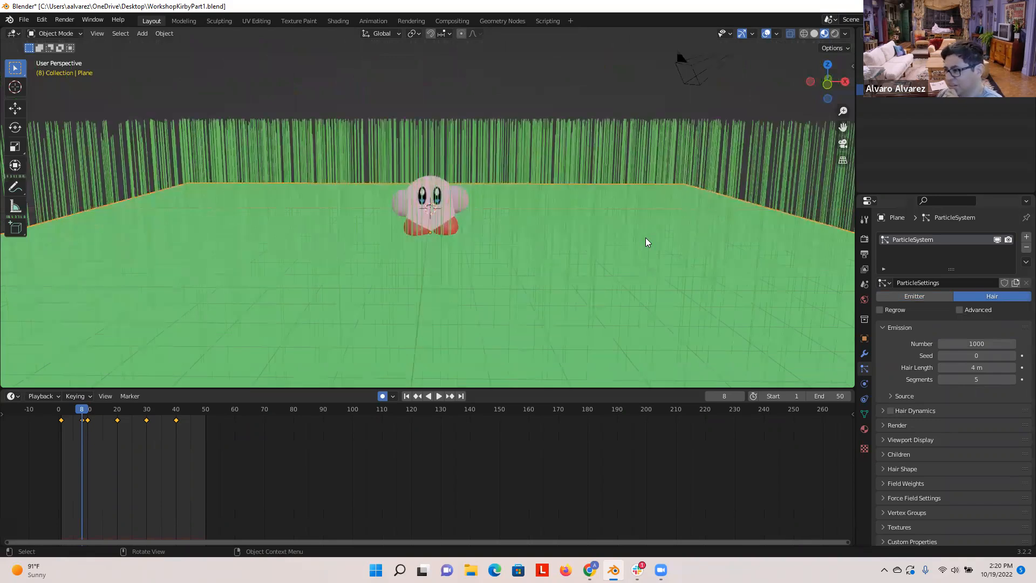
pyautogui.scroll(1, 649, 241)
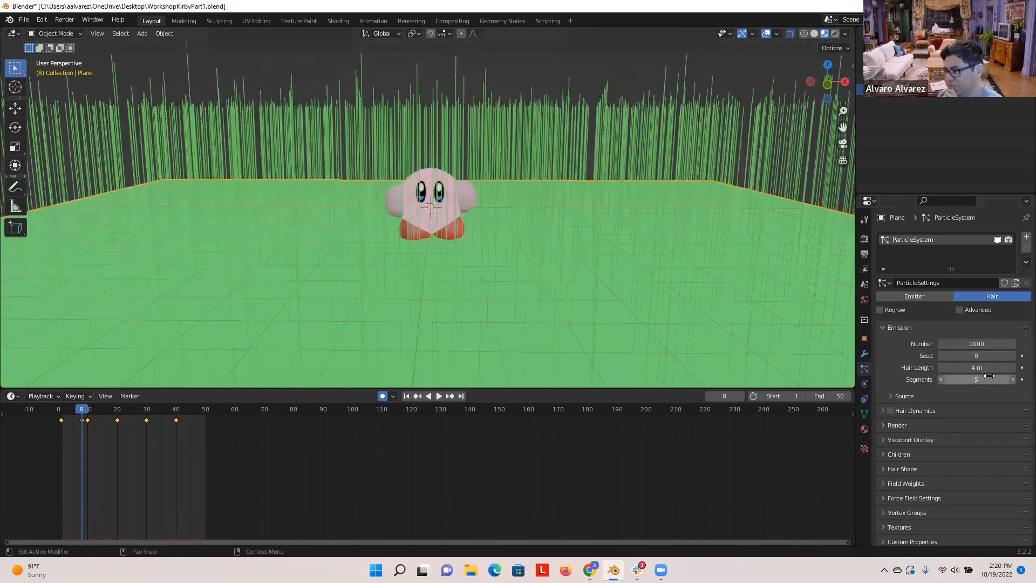
pyautogui.moveTo(988, 368)
pyautogui.mouseDown()
pyautogui.moveTo(954, 369)
pyautogui.moveTo(1010, 368)
pyautogui.mouseUp()
pyautogui.moveTo(648, 312); pyautogui.dragTo(639, 314, button='middle')
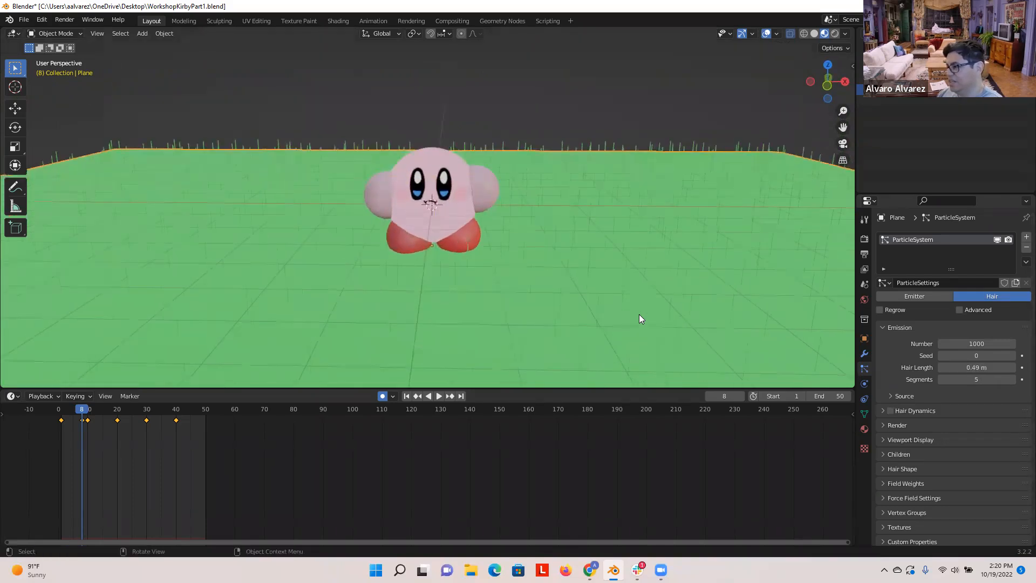
pyautogui.scroll(-2, 639, 314)
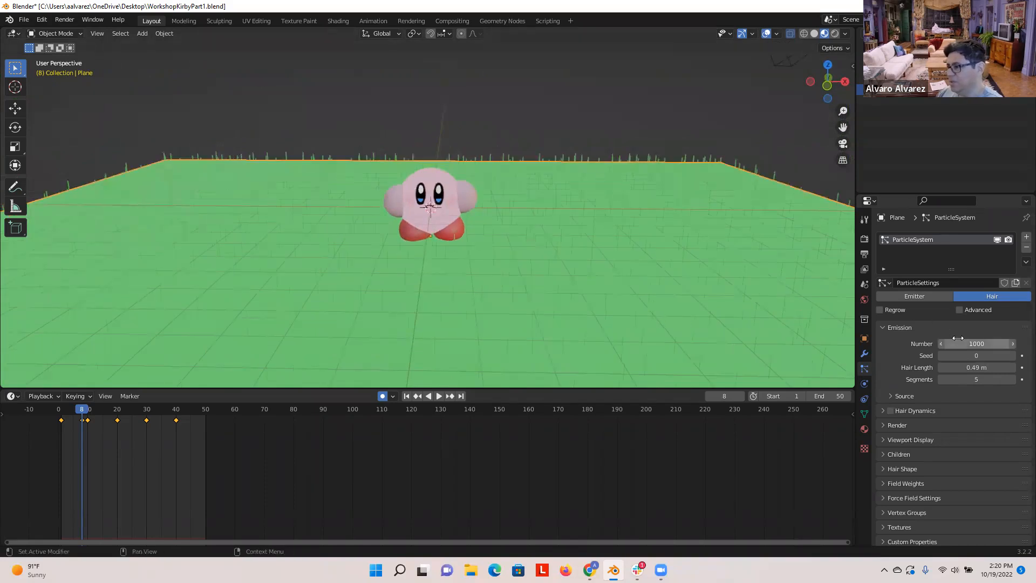
# - Set the number of hair particles on the ground plane to 5000
pyautogui.moveTo(963, 343); pyautogui.dragTo(999, 343)
pyautogui.scroll(1, 636, 277)
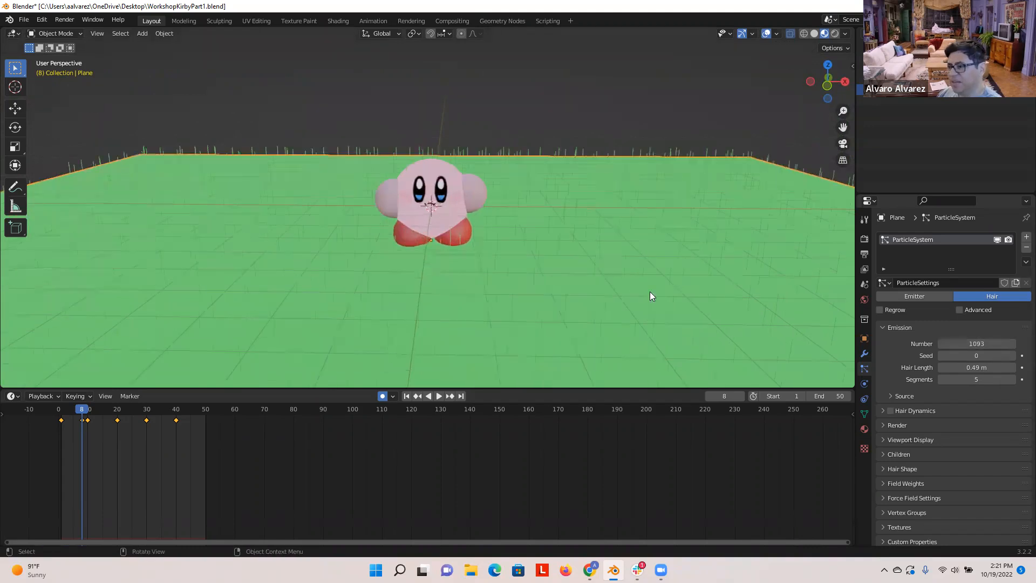
pyautogui.click(964, 343)
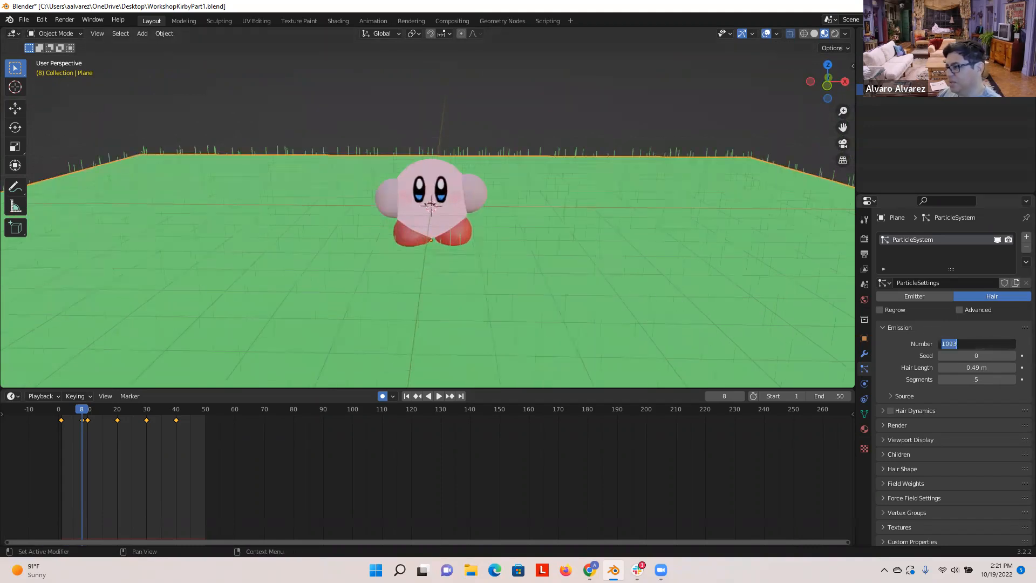
pyautogui.write('5000')
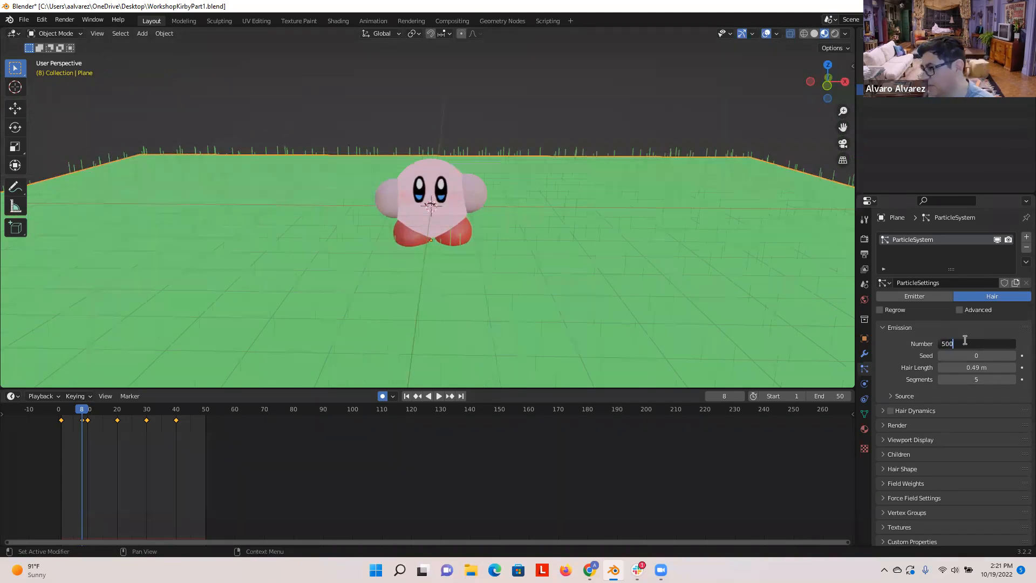
pyautogui.press('Return')
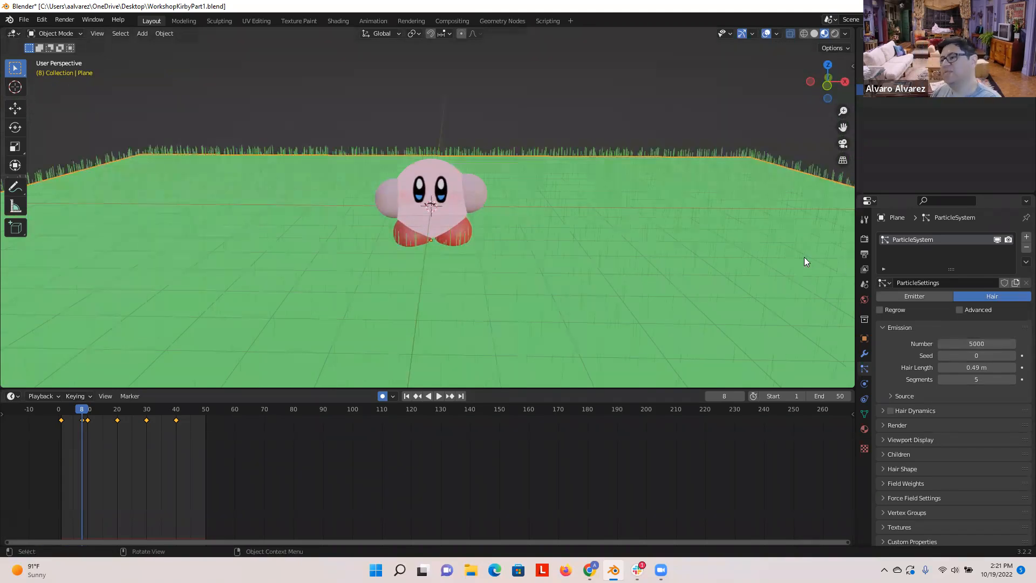
pyautogui.scroll(2, 582, 214)
pyautogui.moveTo(587, 233)
pyautogui.mouseDown(button='middle')
pyautogui.moveTo(583, 217)
pyautogui.moveTo(588, 223)
pyautogui.mouseUp(button='middle')
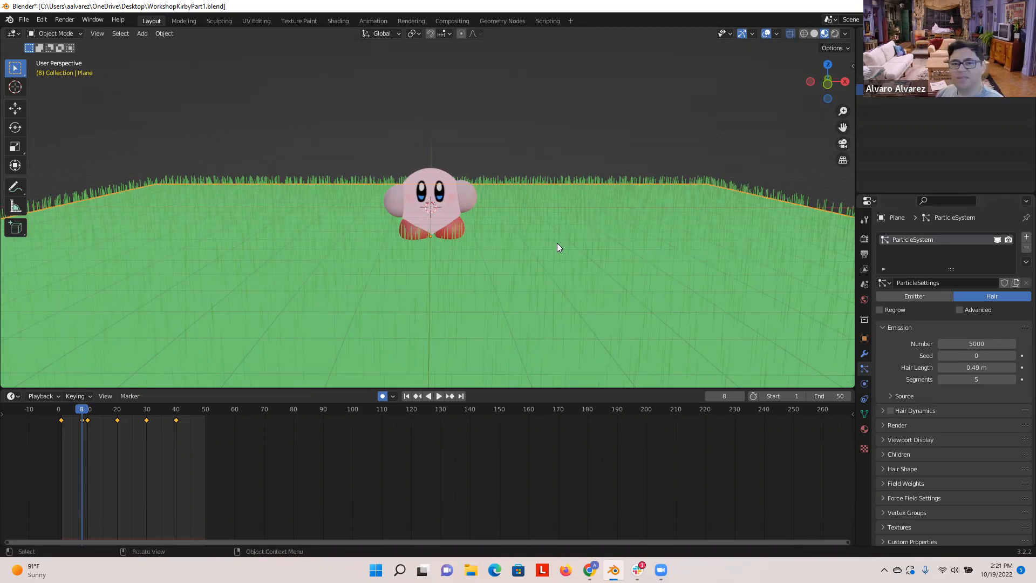
pyautogui.scroll(1, 582, 243)
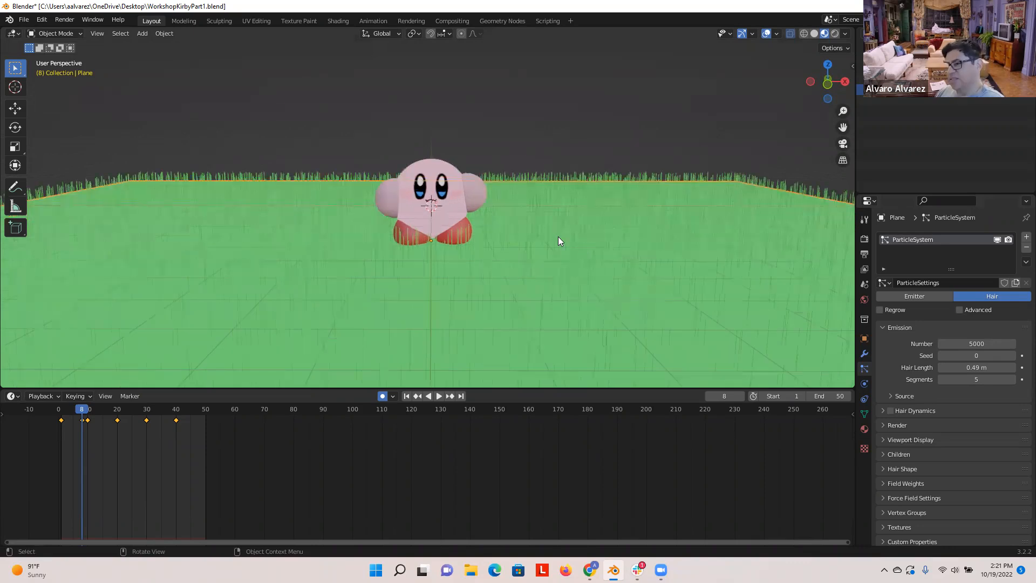
pyautogui.scroll(-2, 558, 241)
pyautogui.scroll(-2, 625, 200)
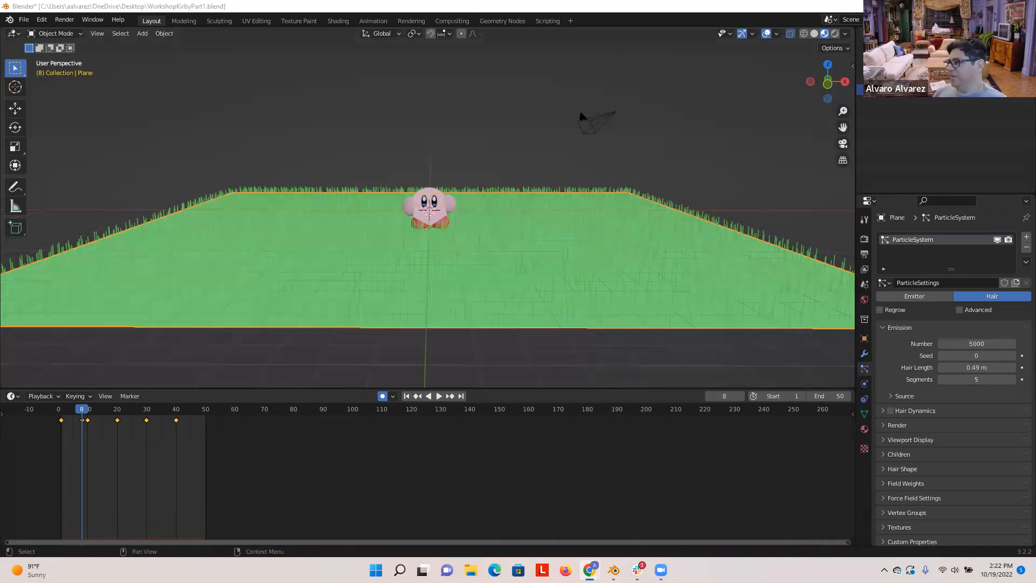
pyautogui.scroll(3, 686, 258)
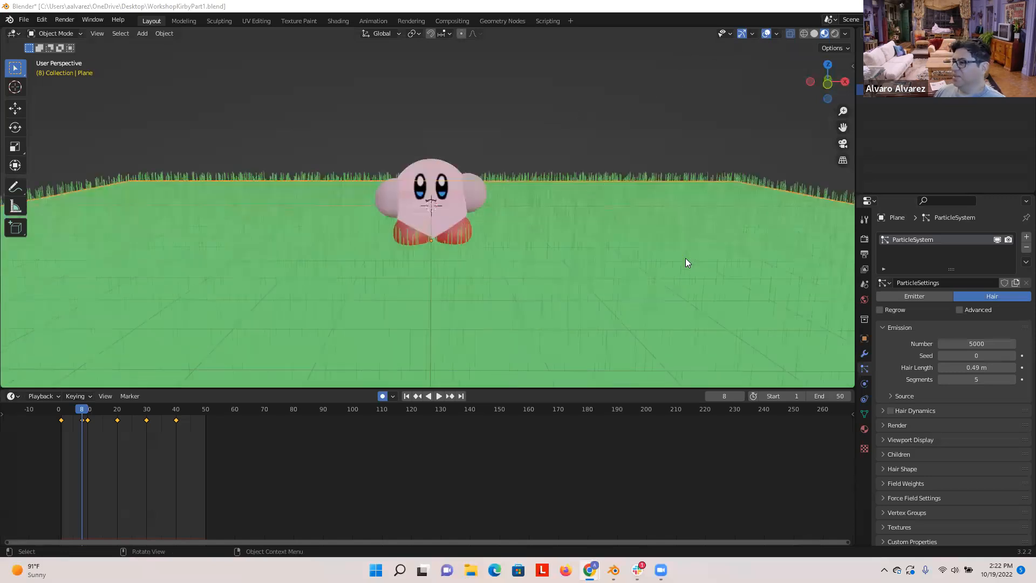
pyautogui.scroll(-2, 685, 262)
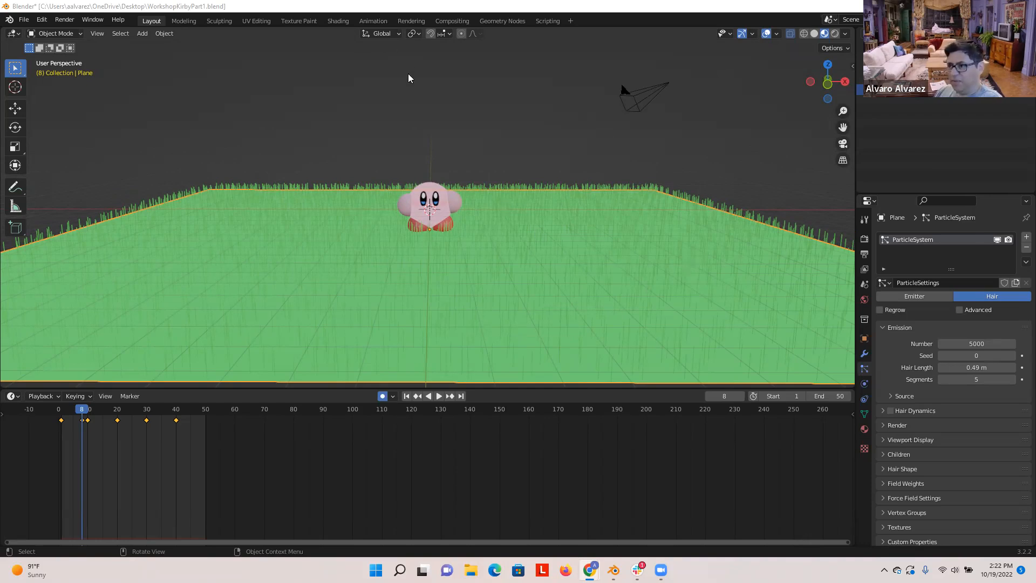
# - Switch to the Shading workspace and show the World's shader nodes instead of the plane's material
pyautogui.click(338, 21)
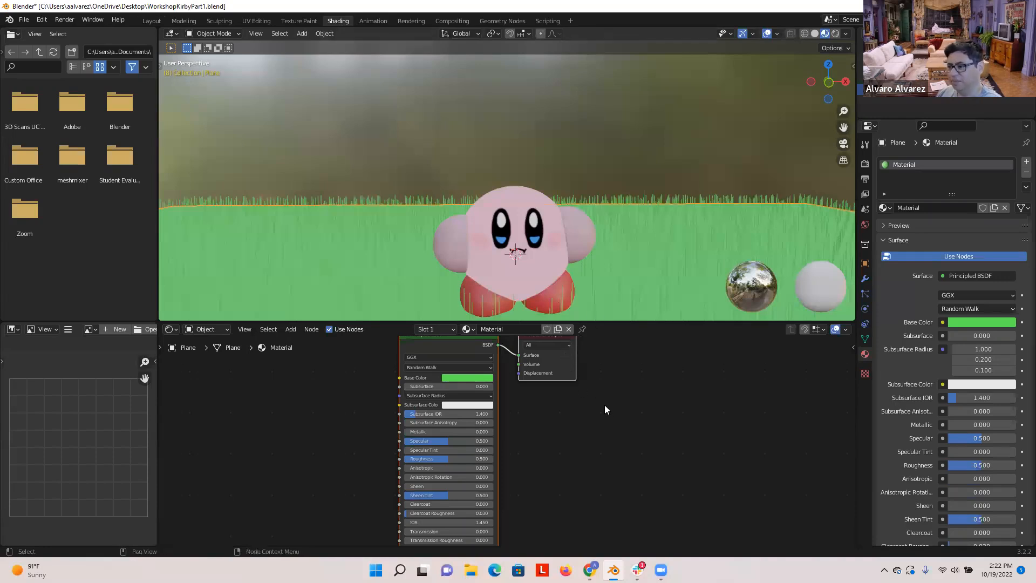
pyautogui.scroll(-1, 604, 413)
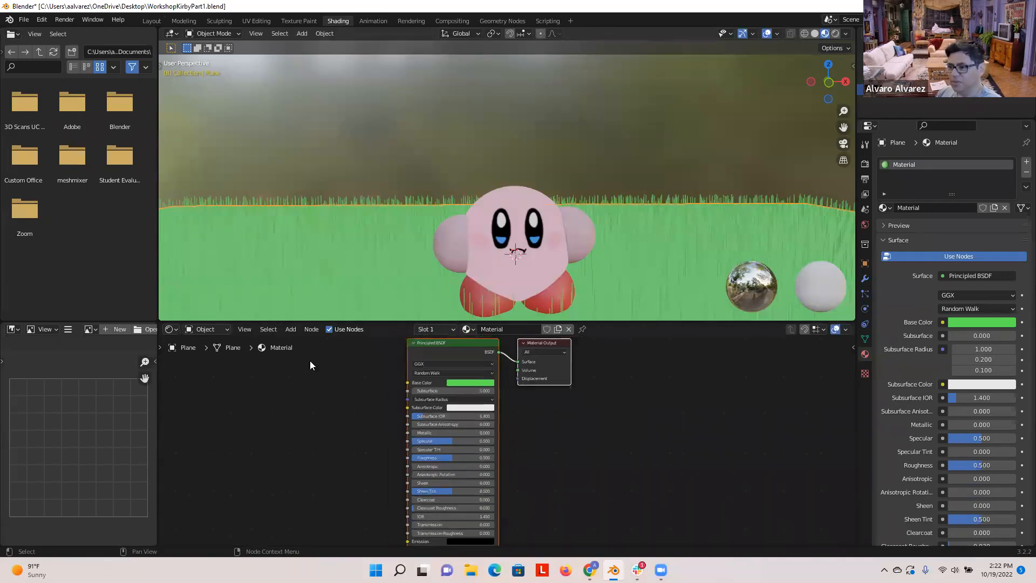
pyautogui.click(226, 335)
pyautogui.click(220, 352)
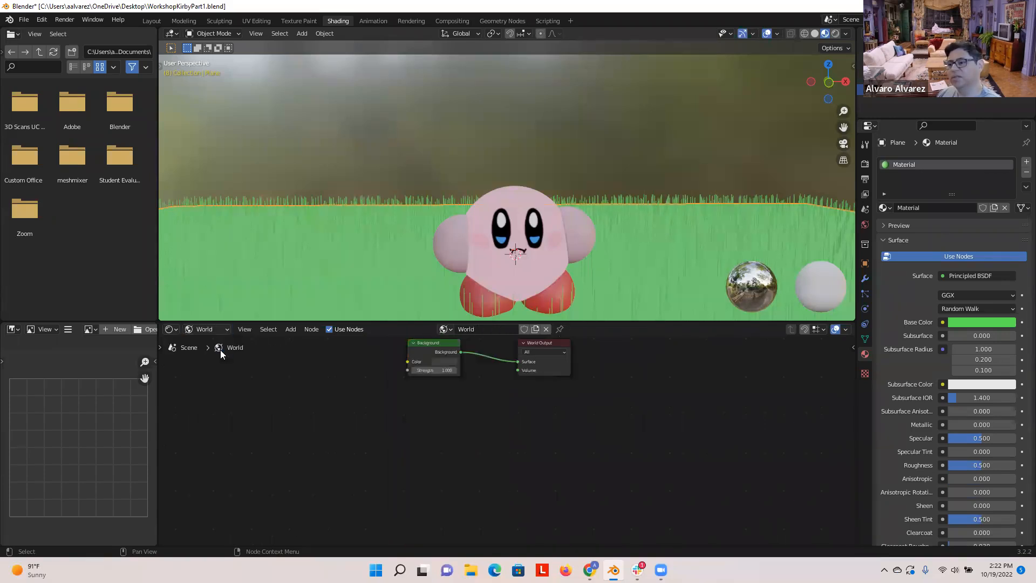
pyautogui.scroll(2, 553, 451)
pyautogui.scroll(-3, 532, 435)
pyautogui.moveTo(505, 438); pyautogui.dragTo(504, 471, button='middle')
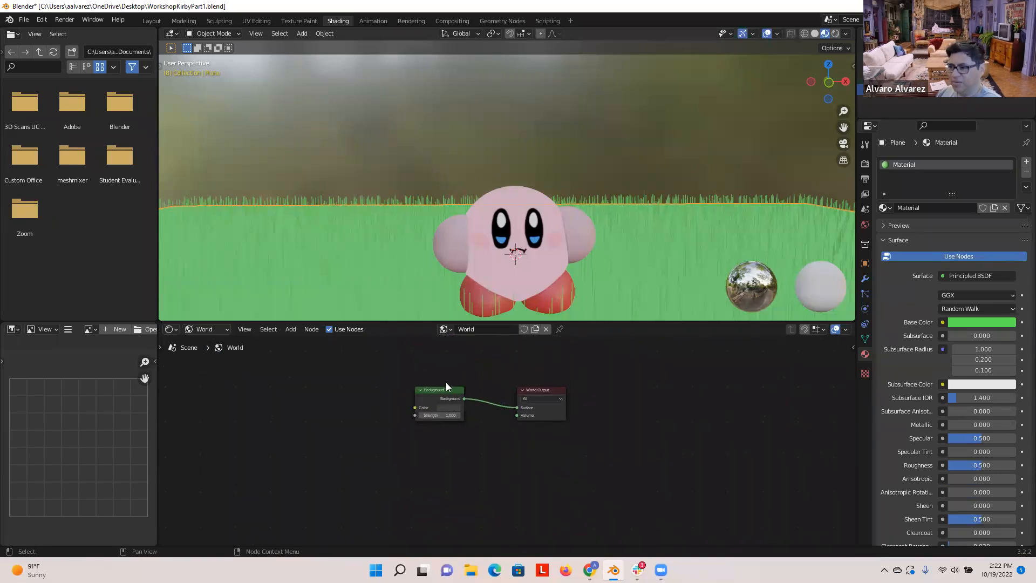
# - Add an Environment Texture node to the World shader, placing it just before the Background node
pyautogui.scroll(1, 446, 386)
pyautogui.click(289, 331)
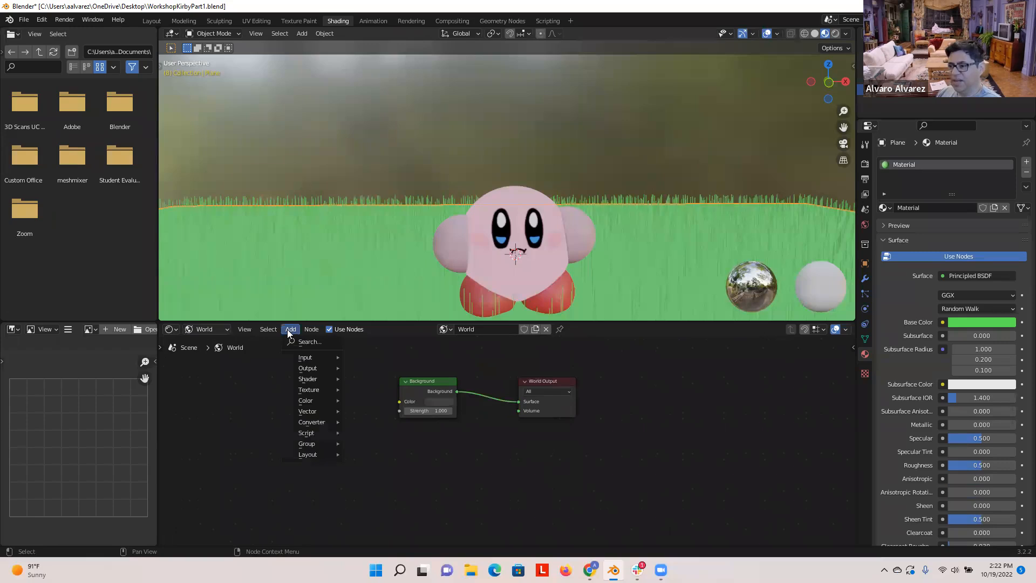
pyautogui.moveTo(310, 391)
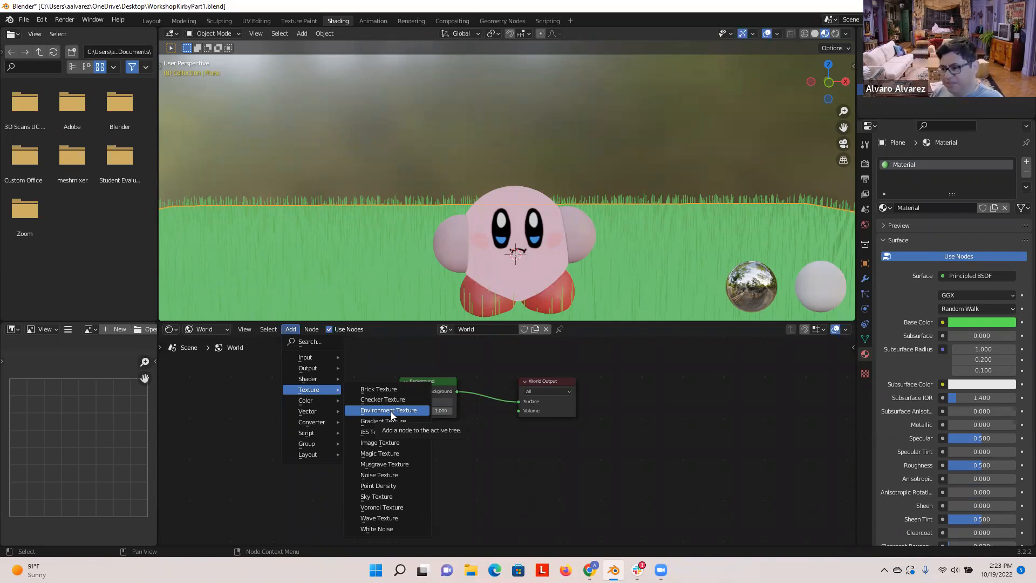
pyautogui.click(392, 415)
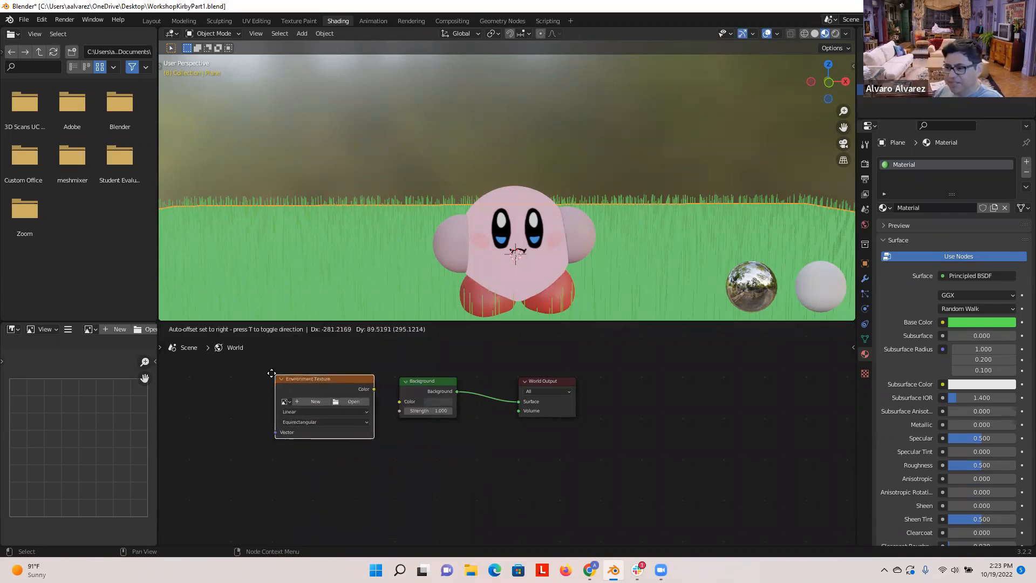
pyautogui.click(330, 398)
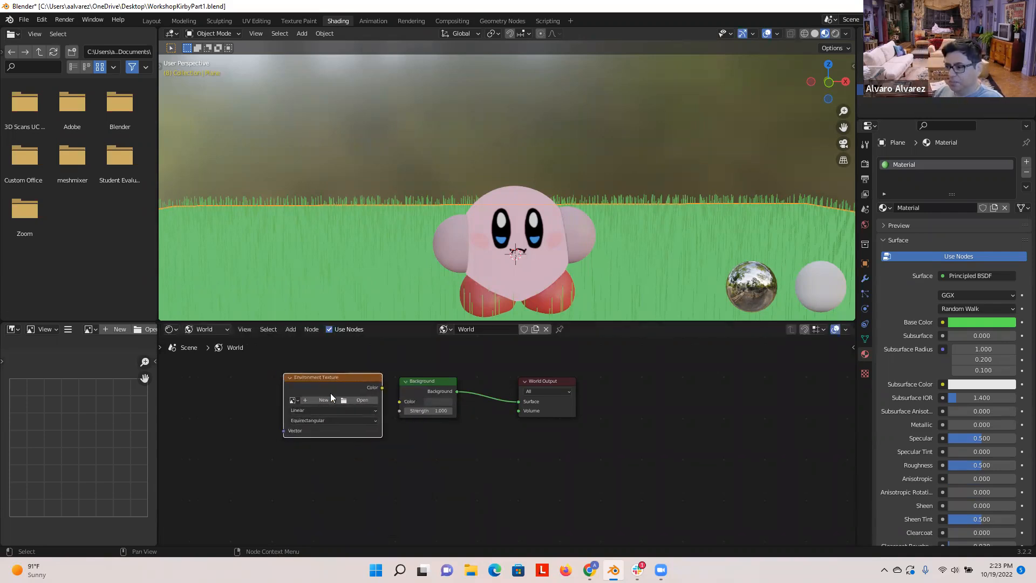
# - Load evening_meadow_4k.exr from the HDRI Images folder within Documents > Blender into the Environment Texture node
pyautogui.click(360, 402)
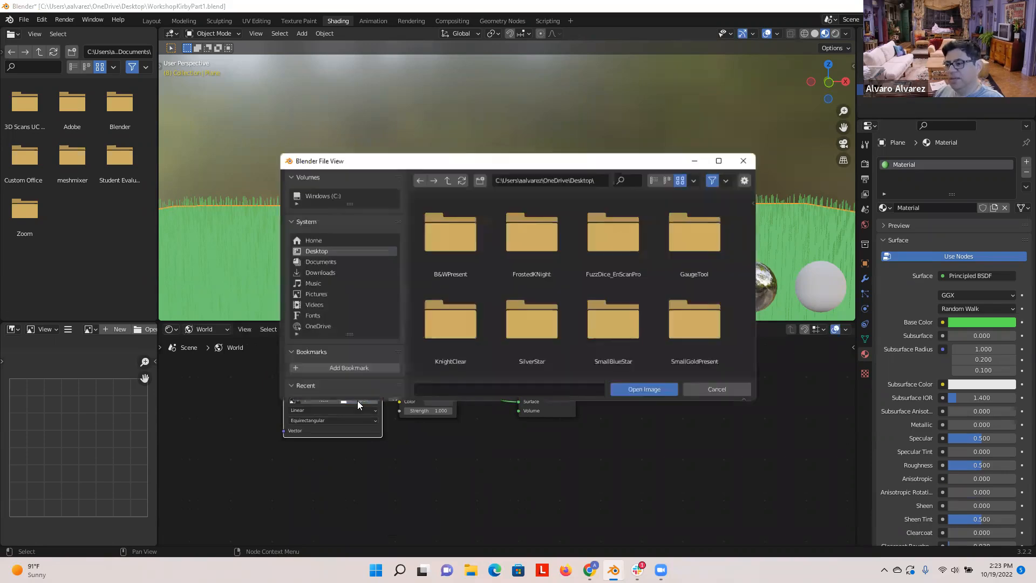
pyautogui.click(344, 263)
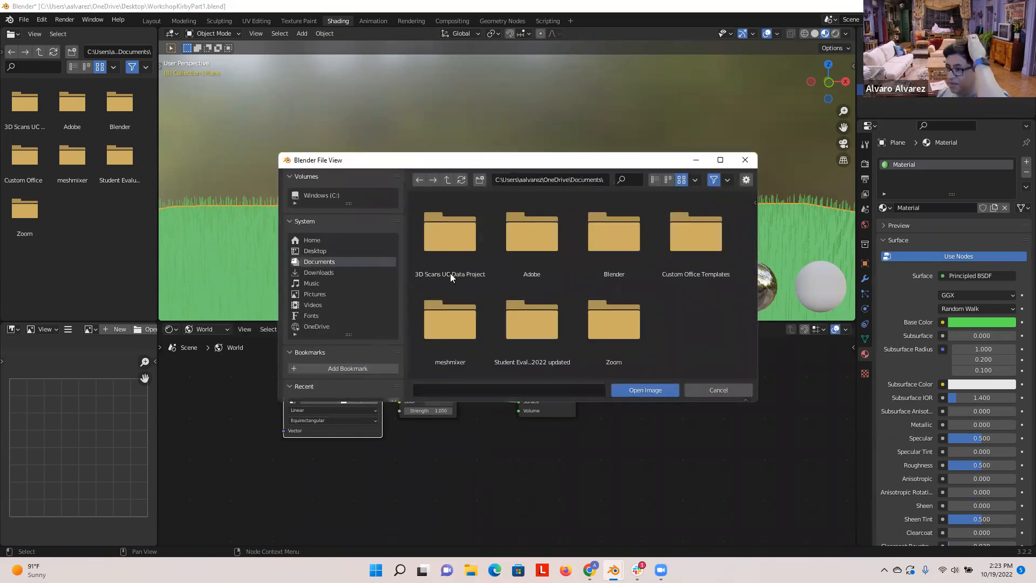
pyautogui.click(601, 242)
pyautogui.click(539, 240)
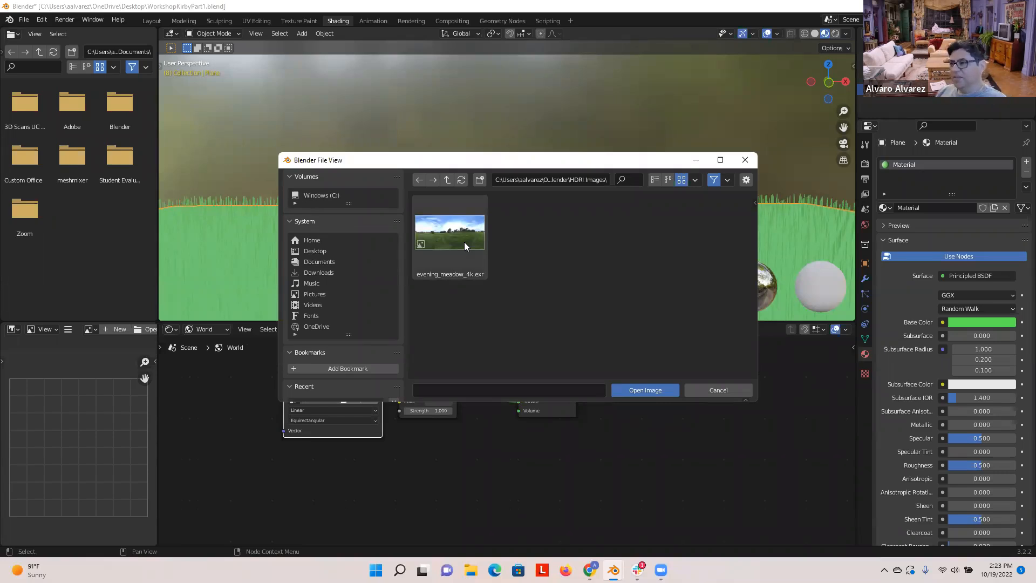
pyautogui.click(465, 246)
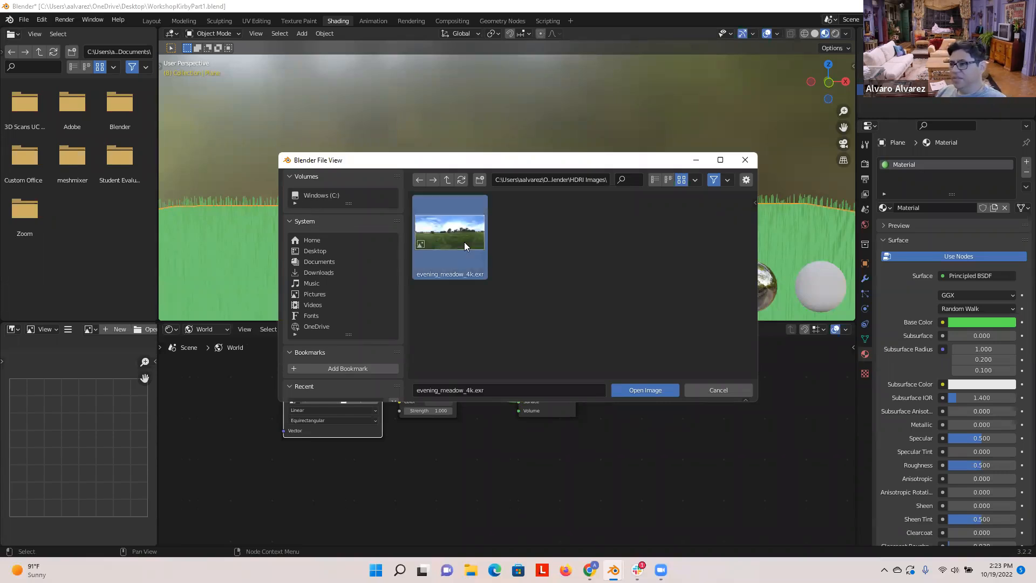
pyautogui.click(637, 390)
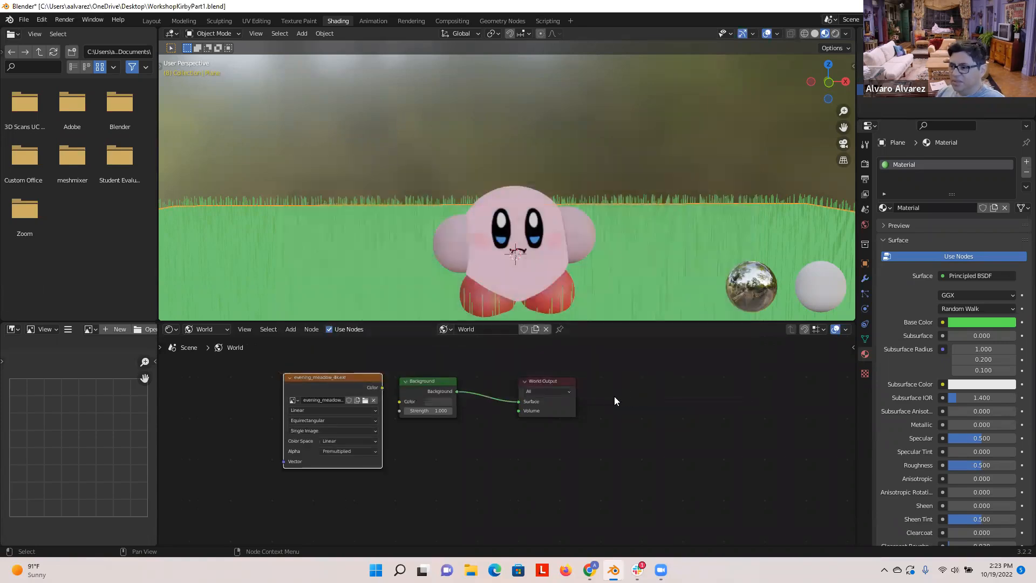
# - Delete the Background node and connect the Environment Texture's Color output directly to the World Output's Surface input
pyautogui.click(438, 382)
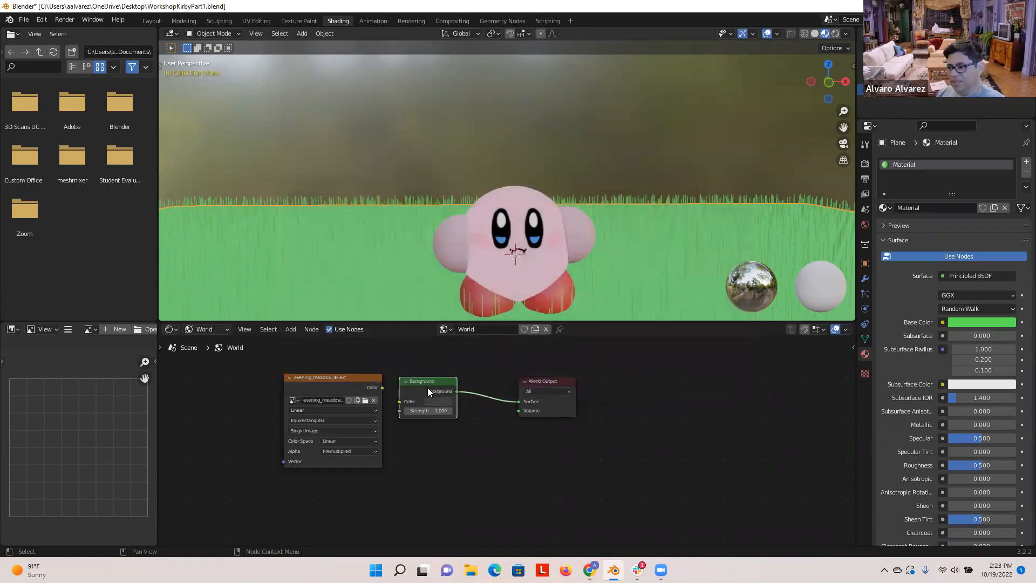
pyautogui.moveTo(428, 385); pyautogui.dragTo(448, 387)
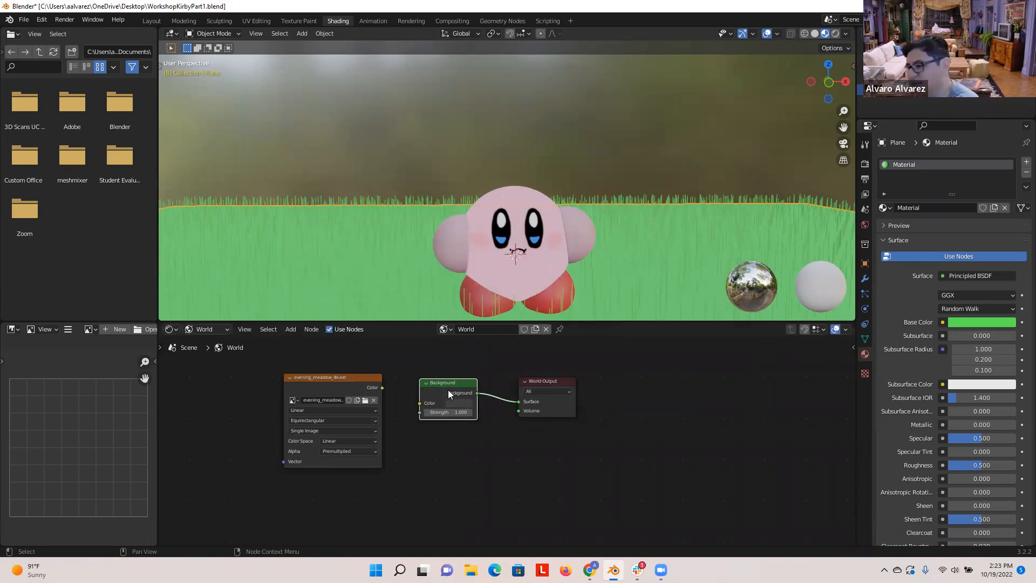
pyautogui.press('x')
pyautogui.moveTo(382, 388); pyautogui.dragTo(517, 404)
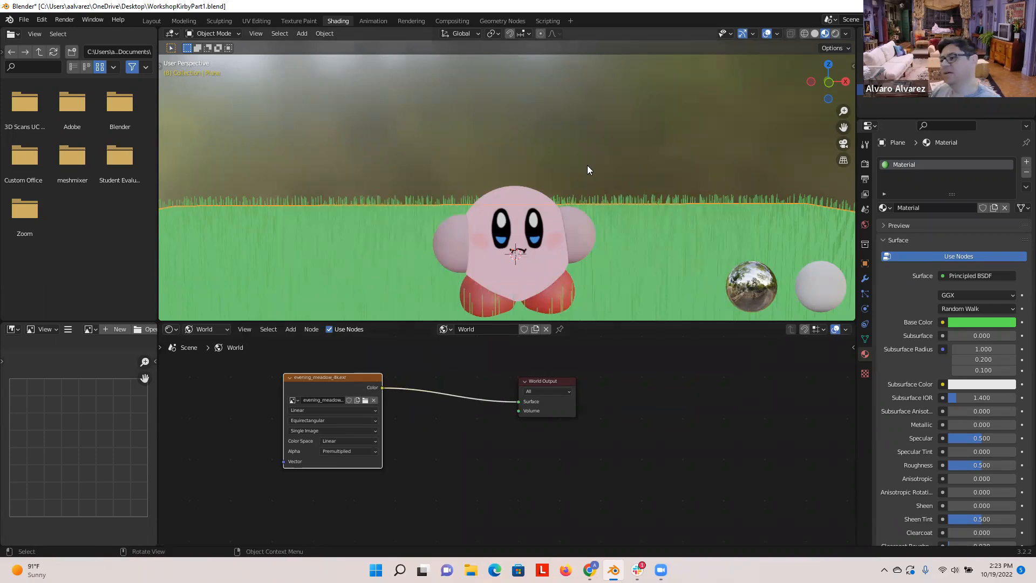
# - Return to the Layout workspace and display the scene in Rendered shading to check the meadow background around Kirby
pyautogui.click(152, 21)
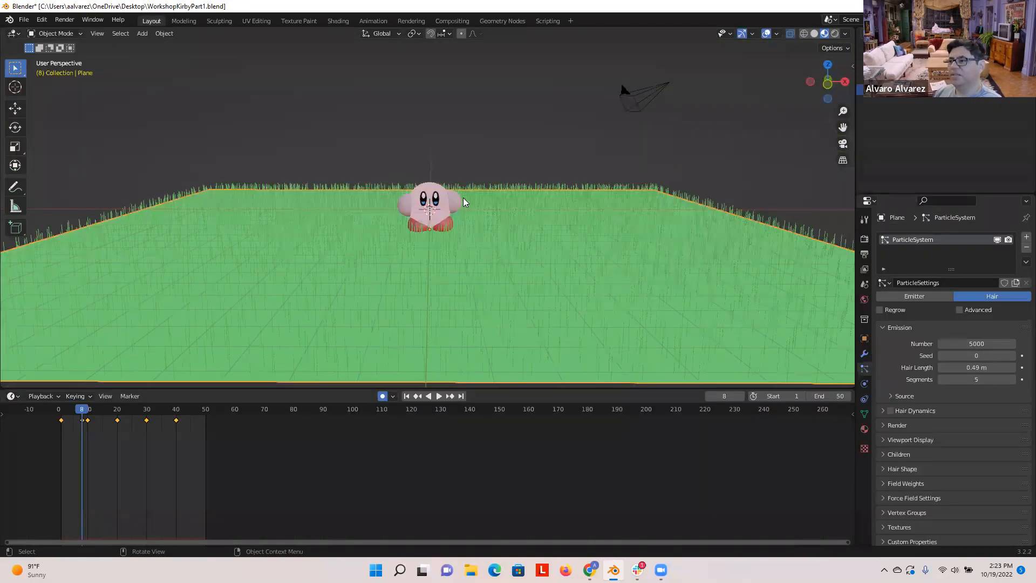
pyautogui.click(835, 34)
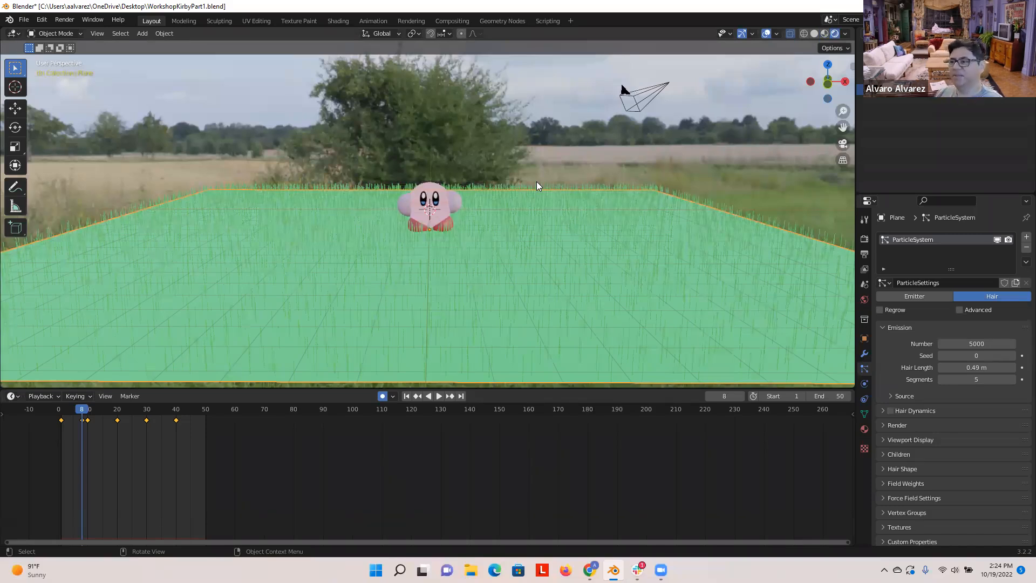
pyautogui.scroll(-5, 523, 184)
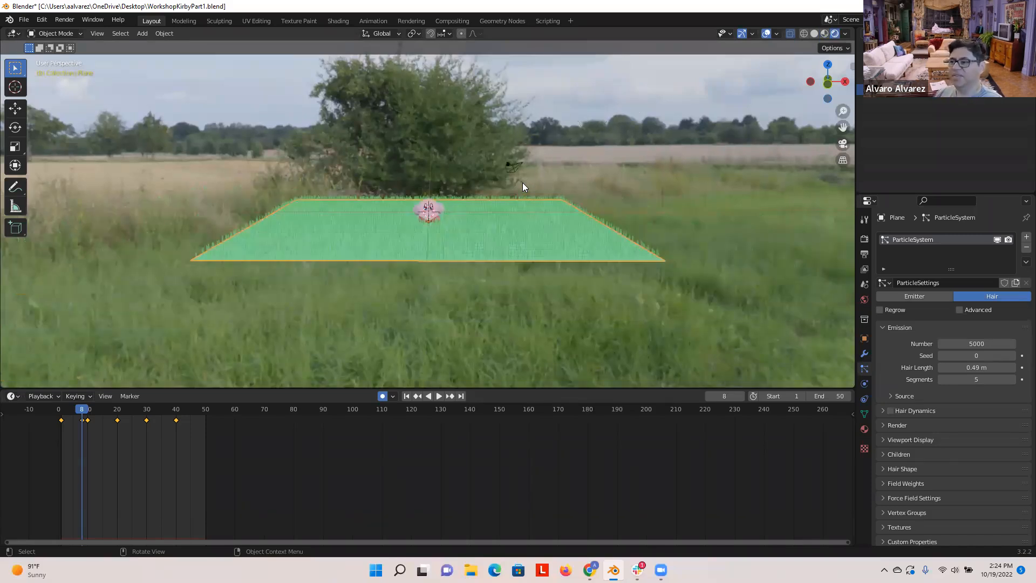
pyautogui.scroll(5, 522, 189)
pyautogui.moveTo(517, 178); pyautogui.dragTo(392, 200, button='middle')
pyautogui.scroll(3, 410, 196)
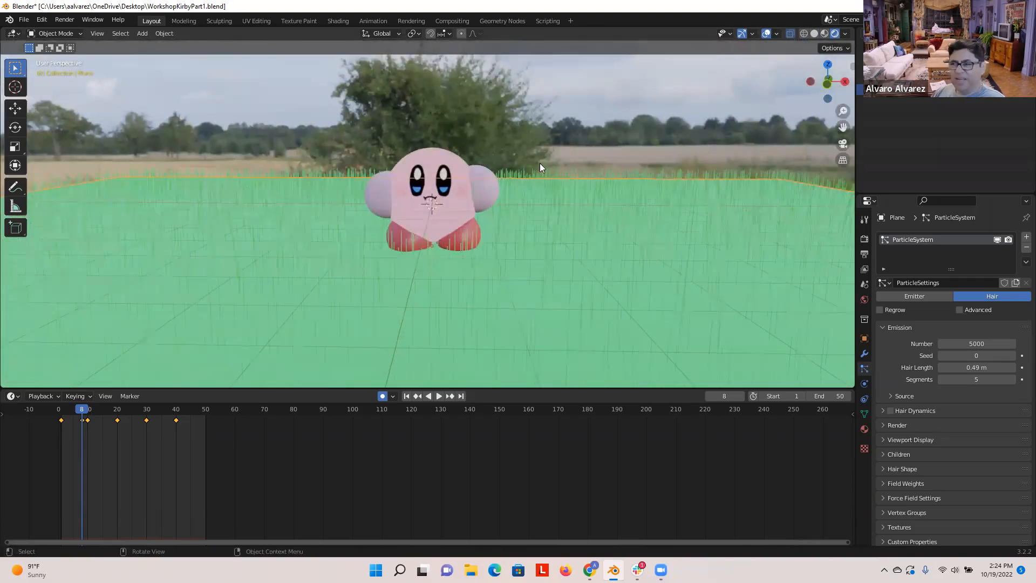
pyautogui.scroll(-1, 556, 161)
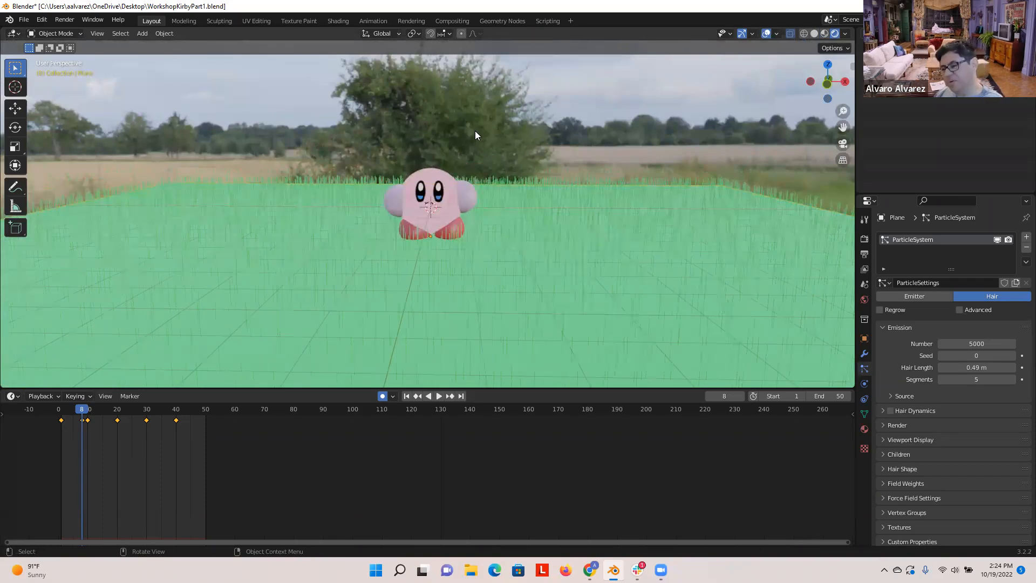
pyautogui.scroll(-3, 517, 161)
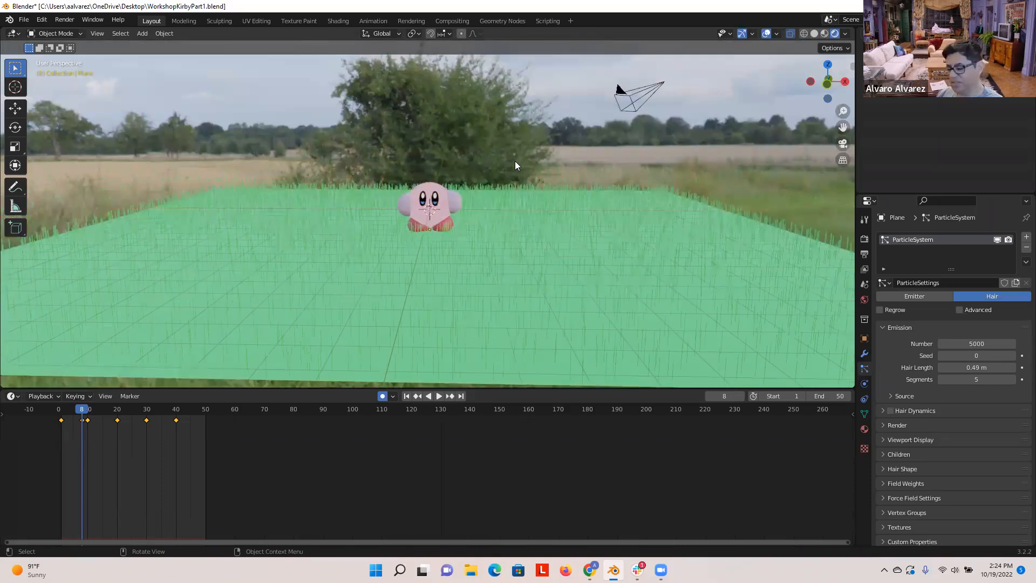
pyautogui.hotkey('shift', 'a')
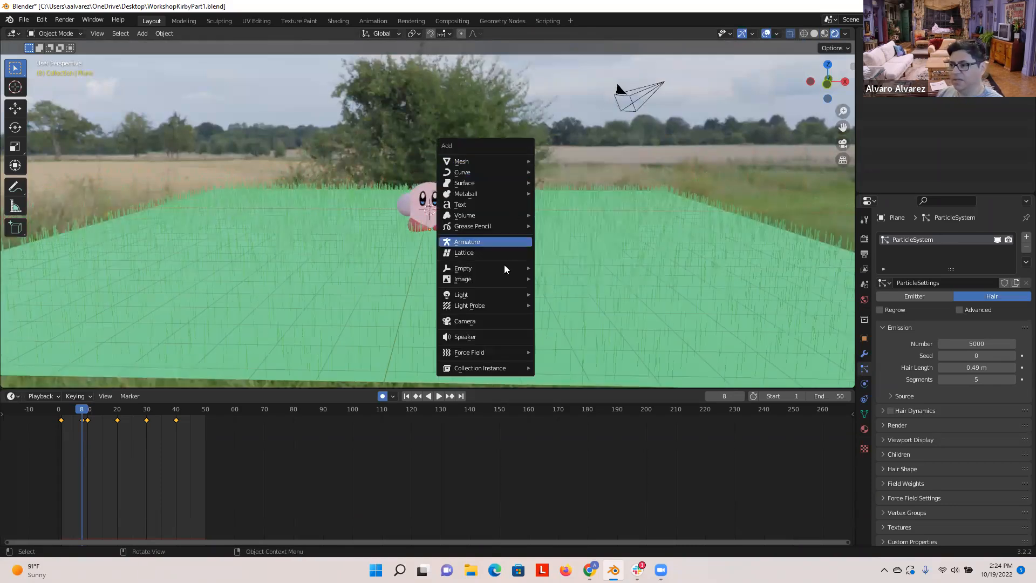
pyautogui.moveTo(493, 298)
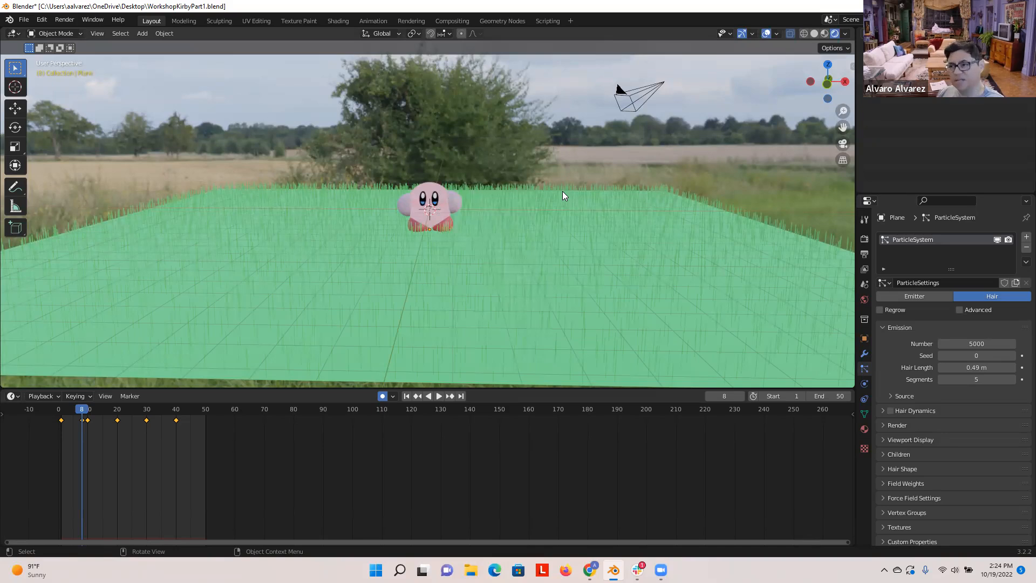
pyautogui.scroll(-3, 543, 218)
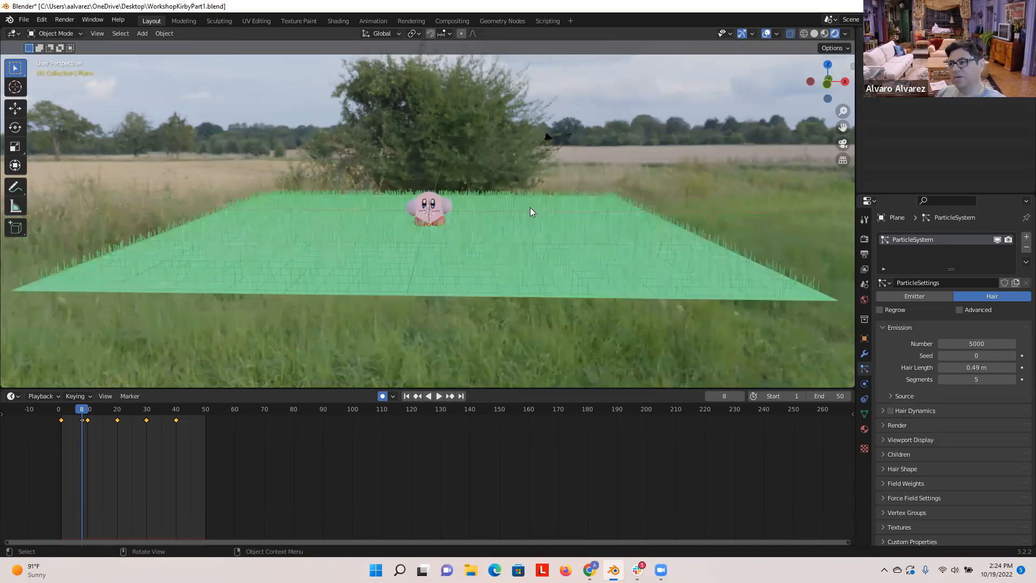
pyautogui.scroll(-2, 530, 207)
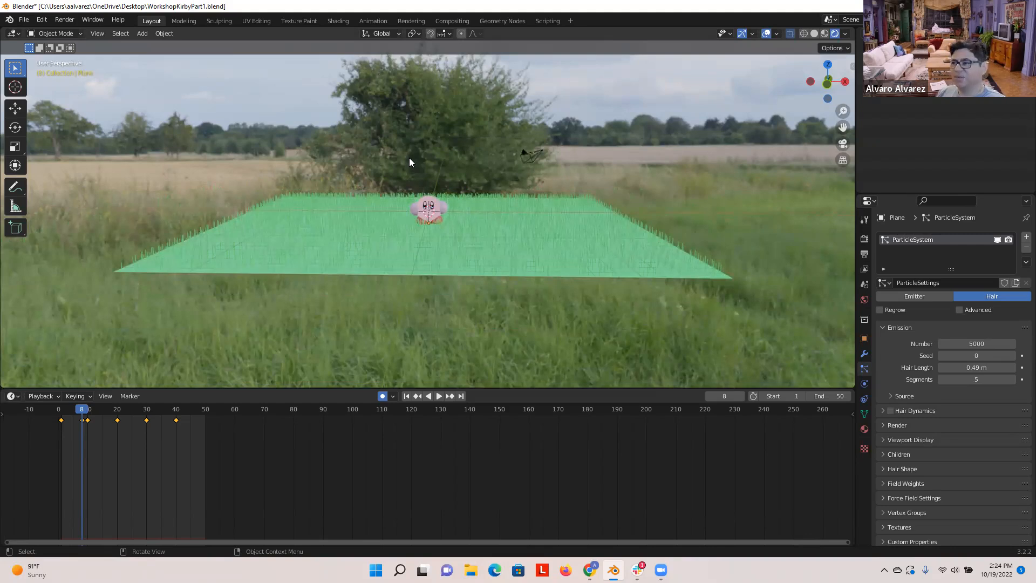
pyautogui.scroll(5, 416, 156)
pyautogui.moveTo(422, 150)
pyautogui.mouseDown(button='middle')
pyautogui.moveTo(452, 145)
pyautogui.moveTo(423, 152)
pyautogui.mouseUp(button='middle')
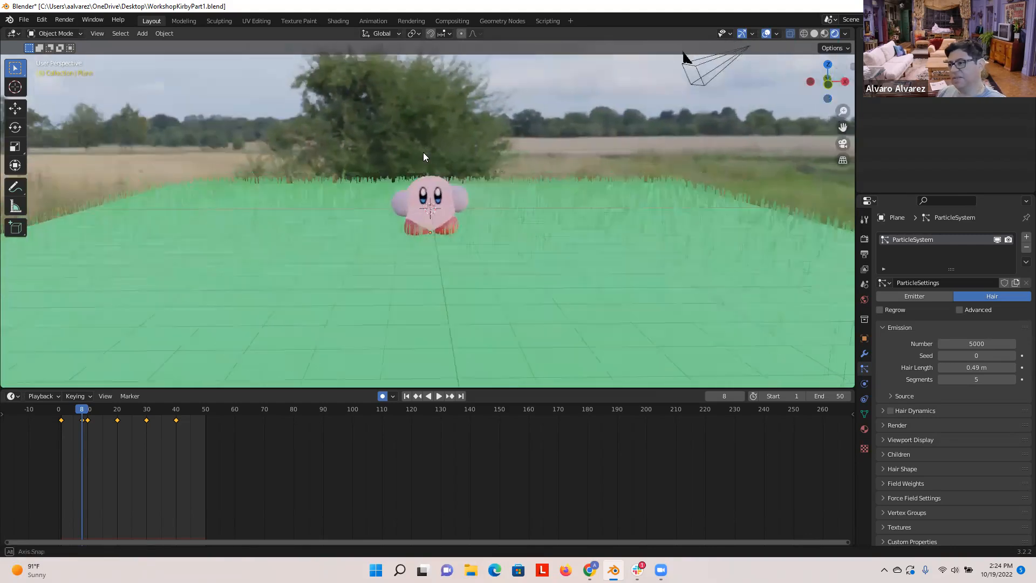
pyautogui.moveTo(511, 164); pyautogui.dragTo(453, 170, button='middle')
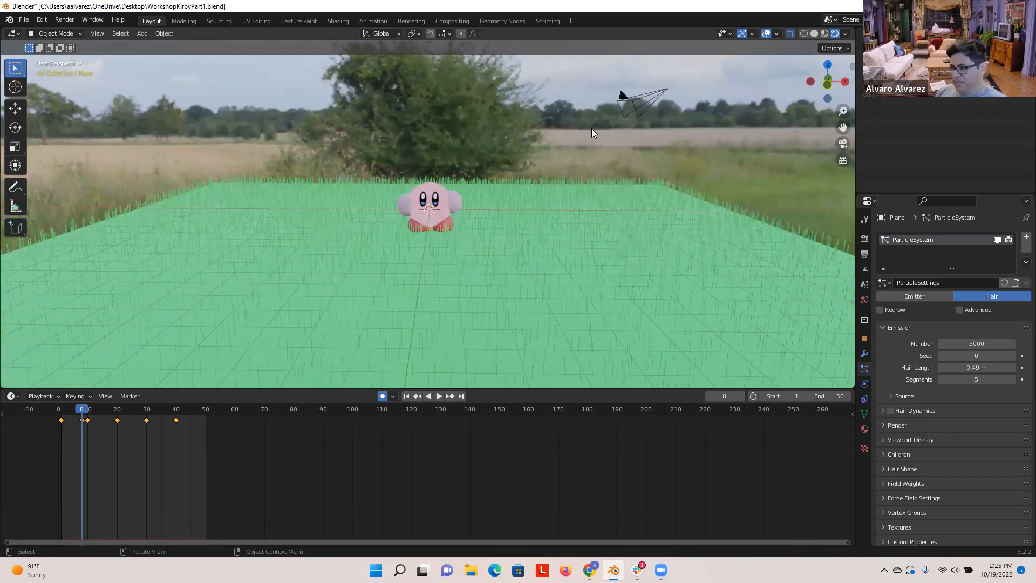
# - Select the camera and check how it frames Kirby, returning to the perspective view
pyautogui.click(644, 99)
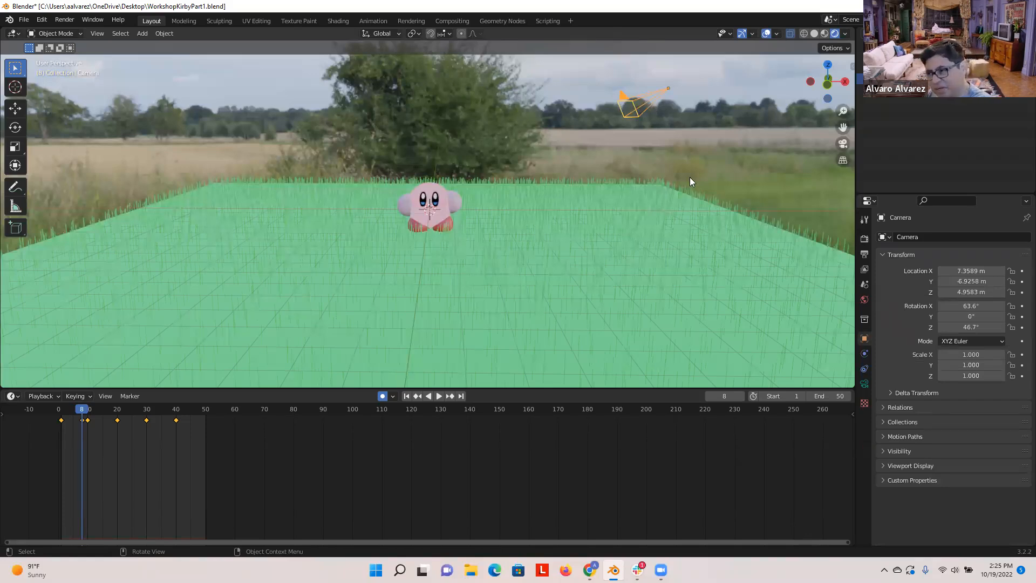
pyautogui.press('KP_0')
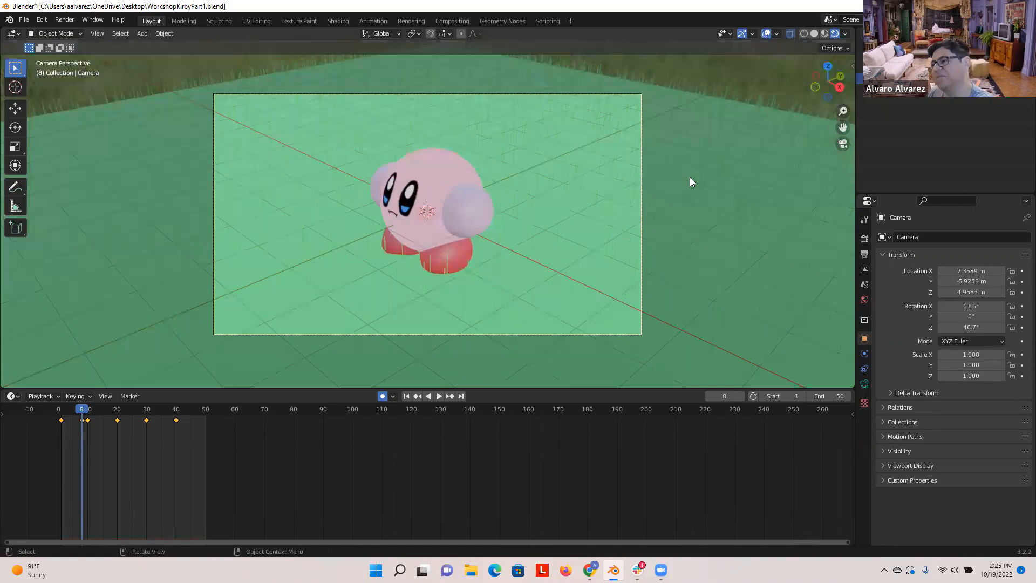
pyautogui.press('KP_0')
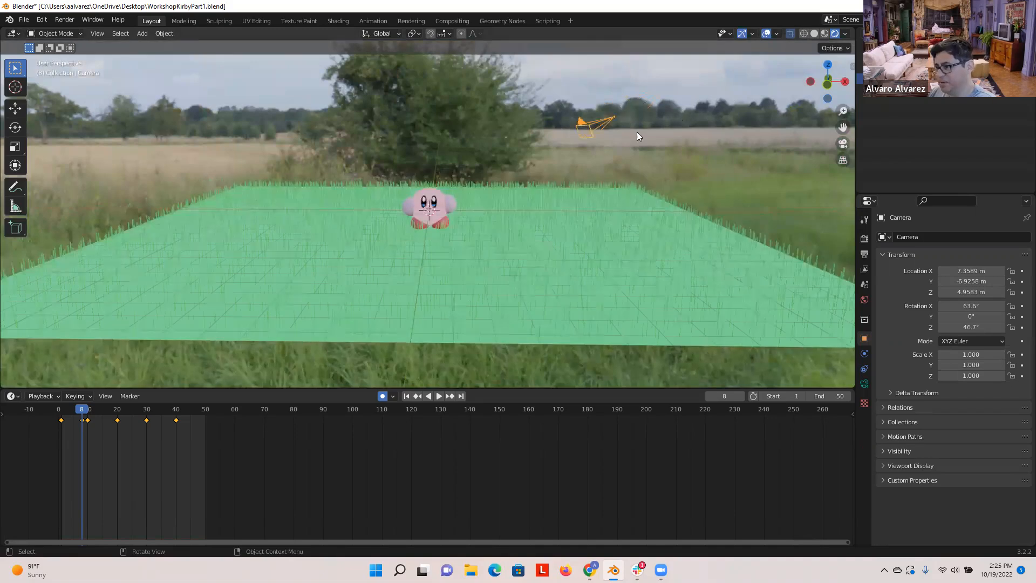
# - Move the camera toward Kirby's front, to about X 3.79 m, Y -9.57 m and Z 4.95 m
pyautogui.moveTo(616, 140); pyautogui.dragTo(543, 154, button='middle')
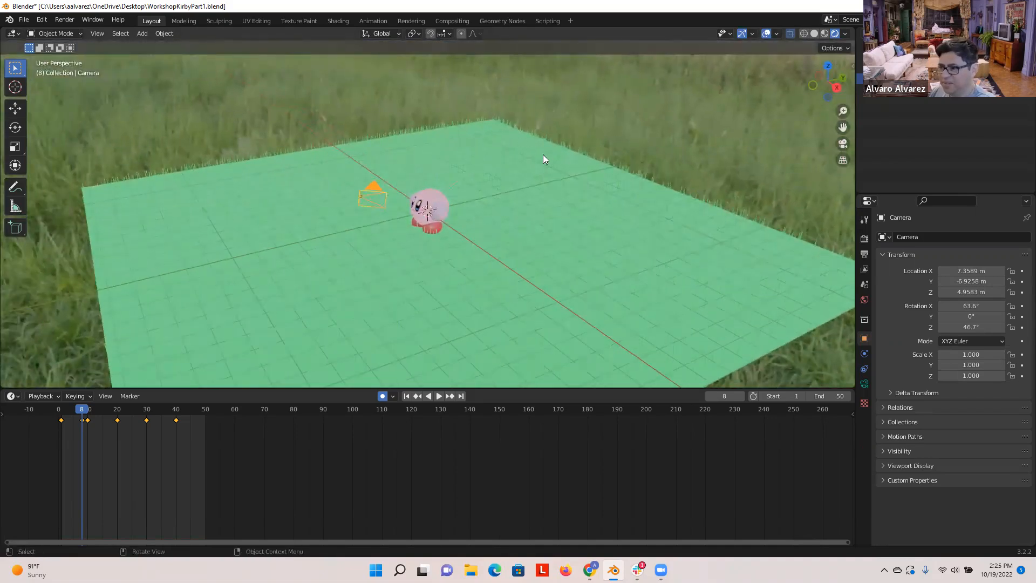
pyautogui.scroll(3, 360, 183)
pyautogui.moveTo(297, 168); pyautogui.dragTo(429, 171, button='middle')
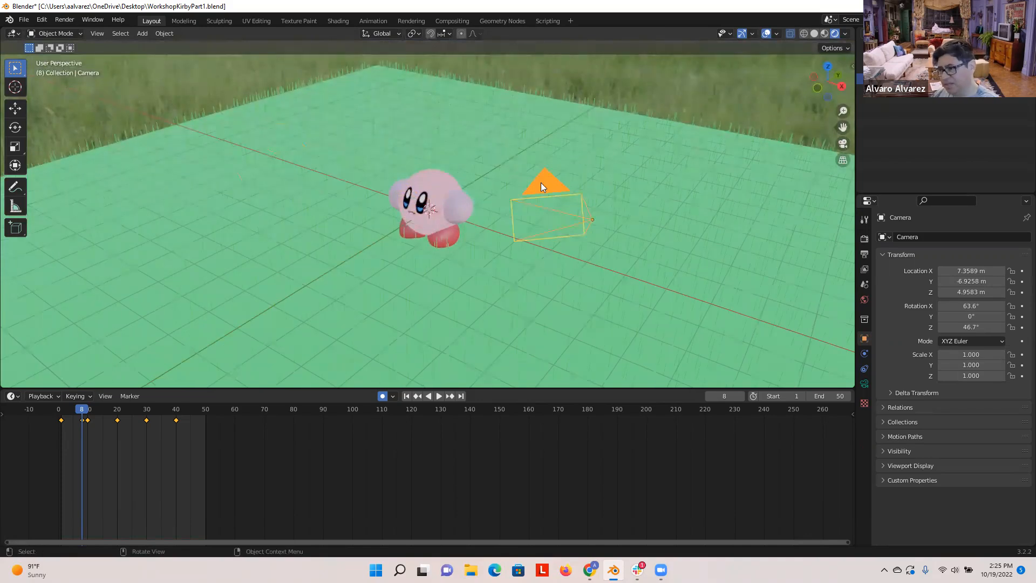
pyautogui.click(616, 182)
pyautogui.click(546, 182)
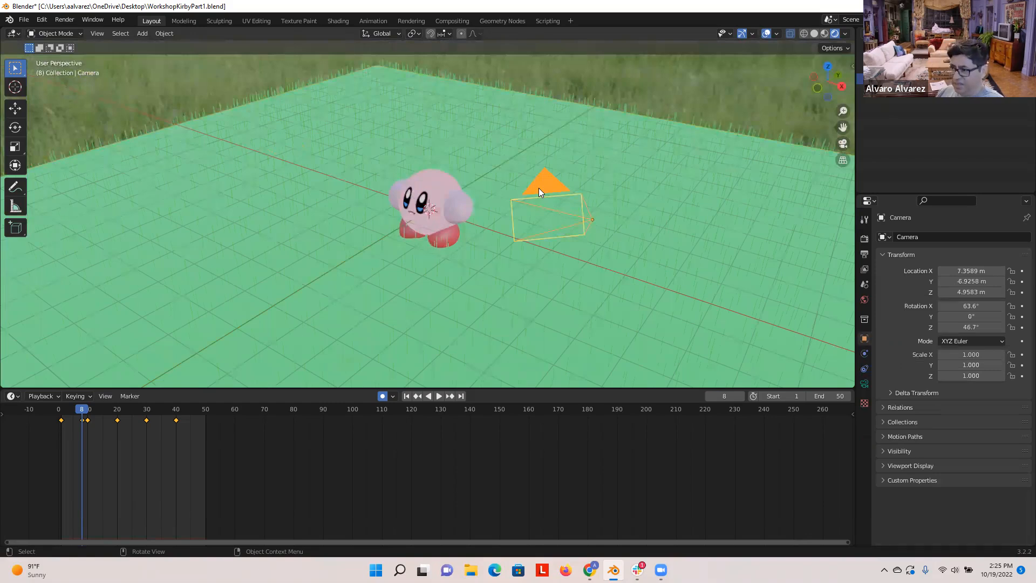
pyautogui.press('g')
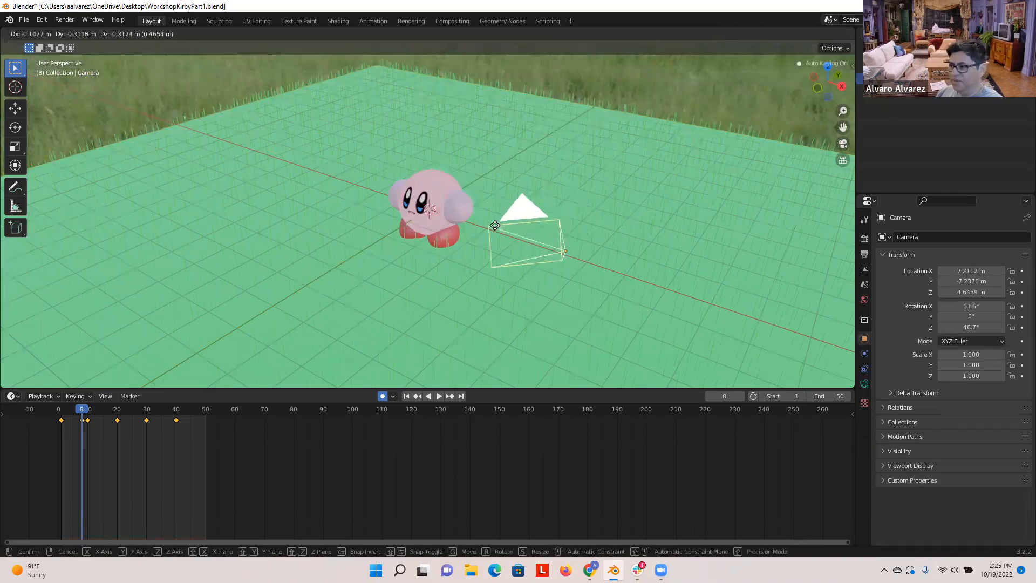
pyautogui.click(144, 190)
pyautogui.moveTo(306, 207); pyautogui.dragTo(377, 222, button='middle')
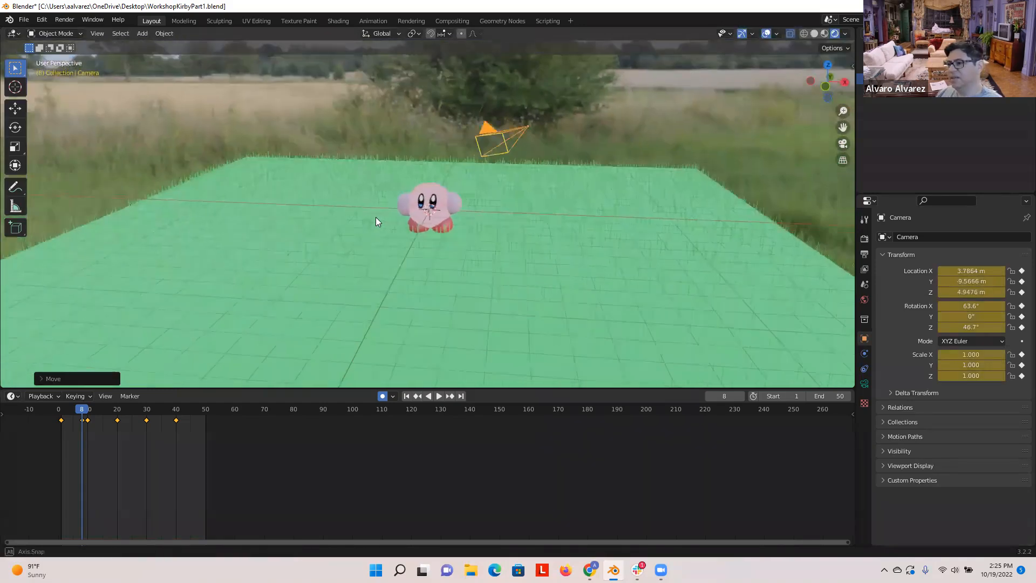
# - Lower the camera and shift it nearly in front of Kirby, to about X 1.27 m, Y -10.12 m and Z 3.51 m
pyautogui.click(508, 138)
pyautogui.moveTo(508, 138); pyautogui.dragTo(430, 213)
pyautogui.moveTo(430, 210); pyautogui.dragTo(347, 243, button='middle')
pyautogui.click(265, 276)
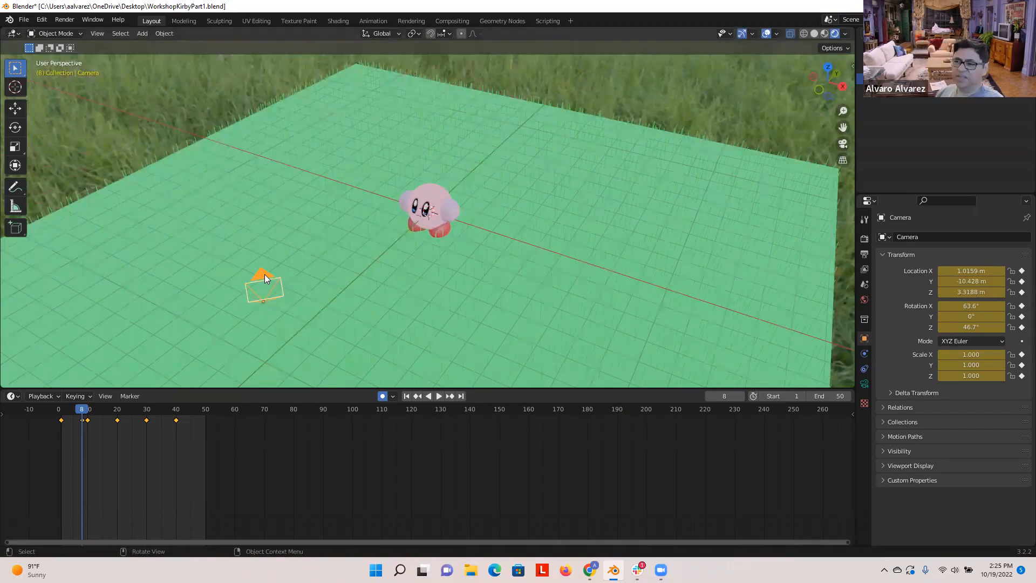
pyautogui.moveTo(264, 275); pyautogui.dragTo(279, 266)
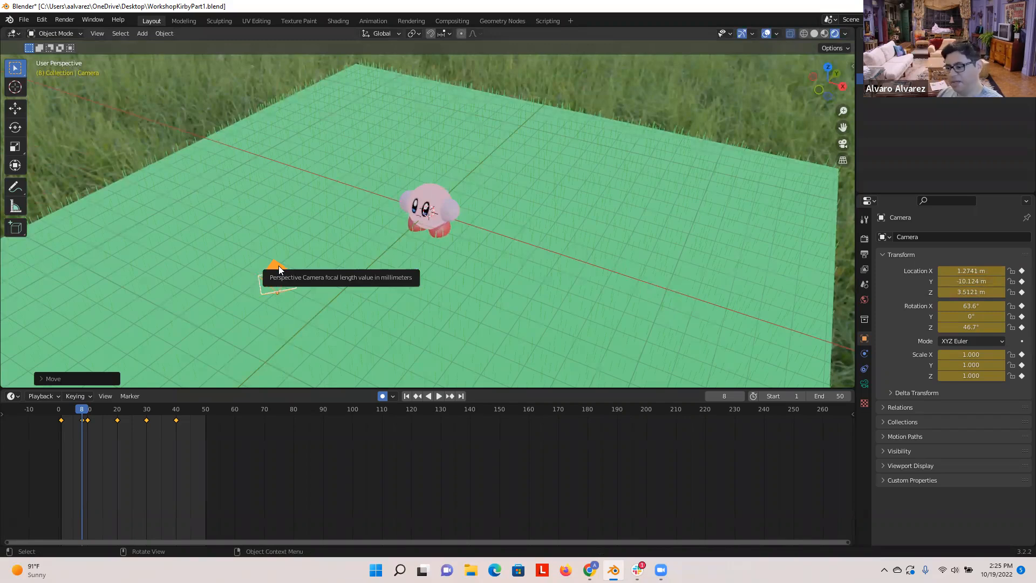
# - Rotate the camera freely and around global X, to a rotation of about 67.8°, 3.97° and 42.6°
pyautogui.press('r')
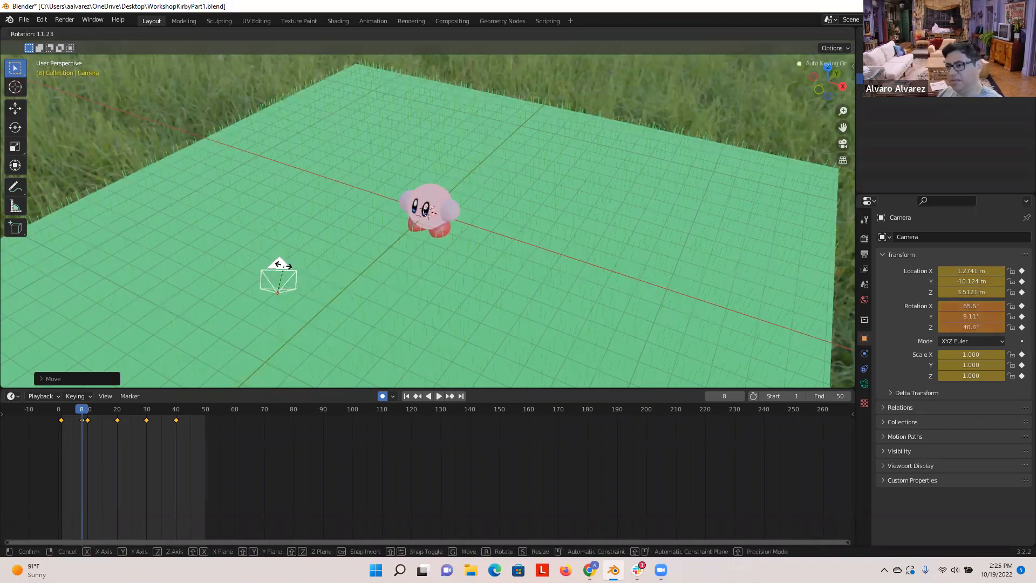
pyautogui.click(282, 266)
pyautogui.press('r')
pyautogui.press('x')
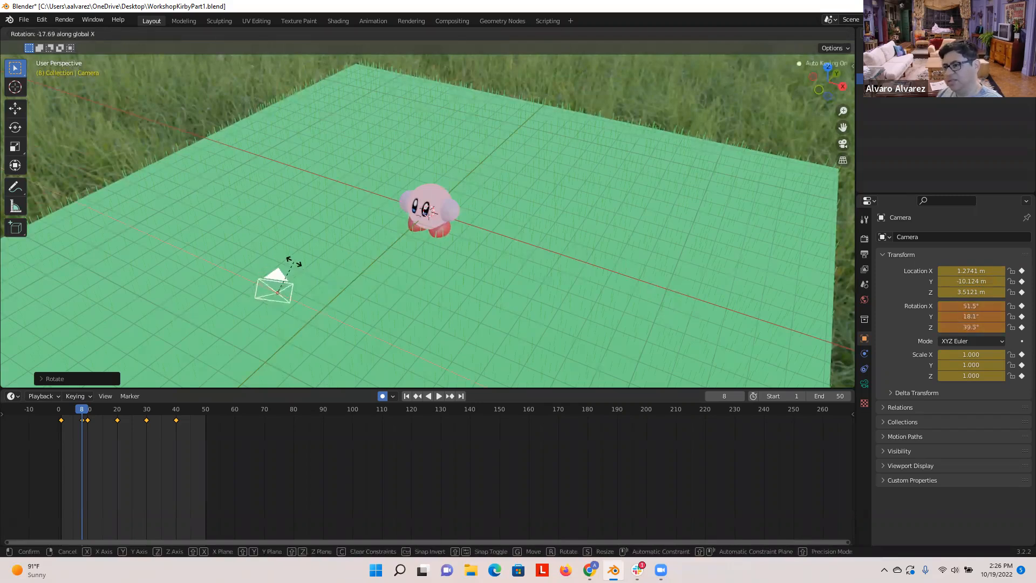
pyautogui.click(285, 226)
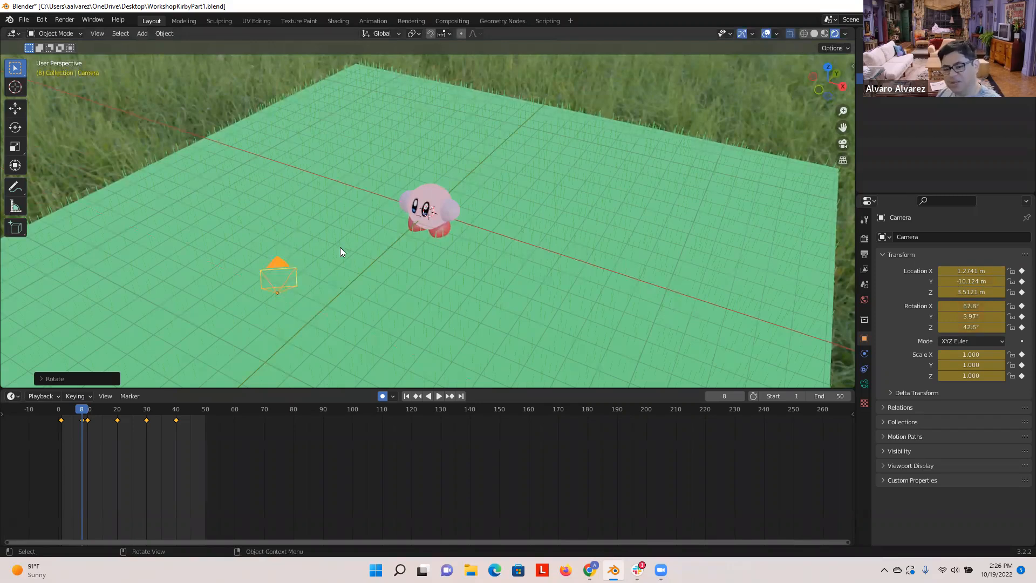
# - Look through the camera and move it to about X 5.01 m, Y -6.48 m, Z 3.53 m so Kirby is inside the frame
pyautogui.press('KP_0')
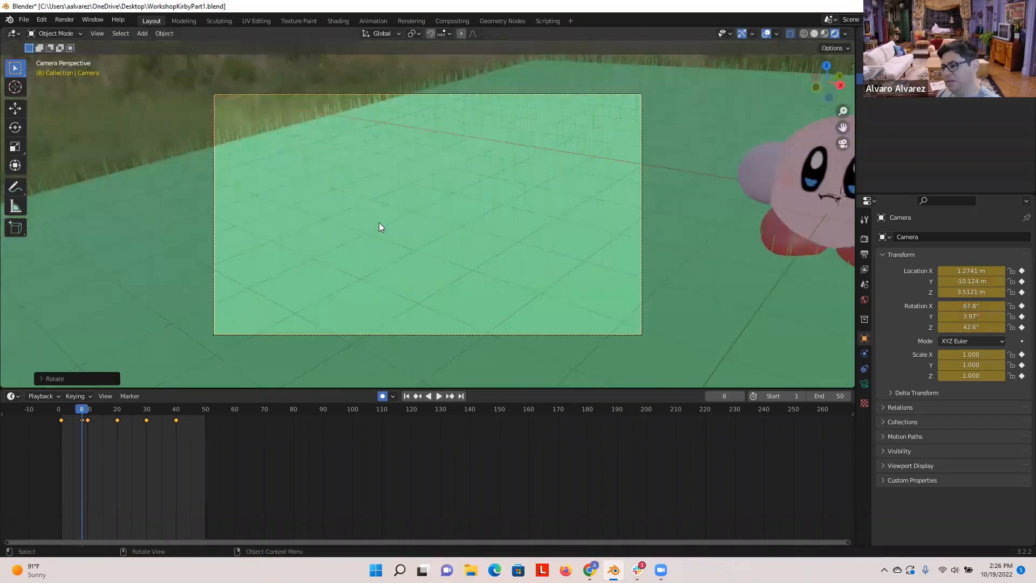
pyautogui.press('g')
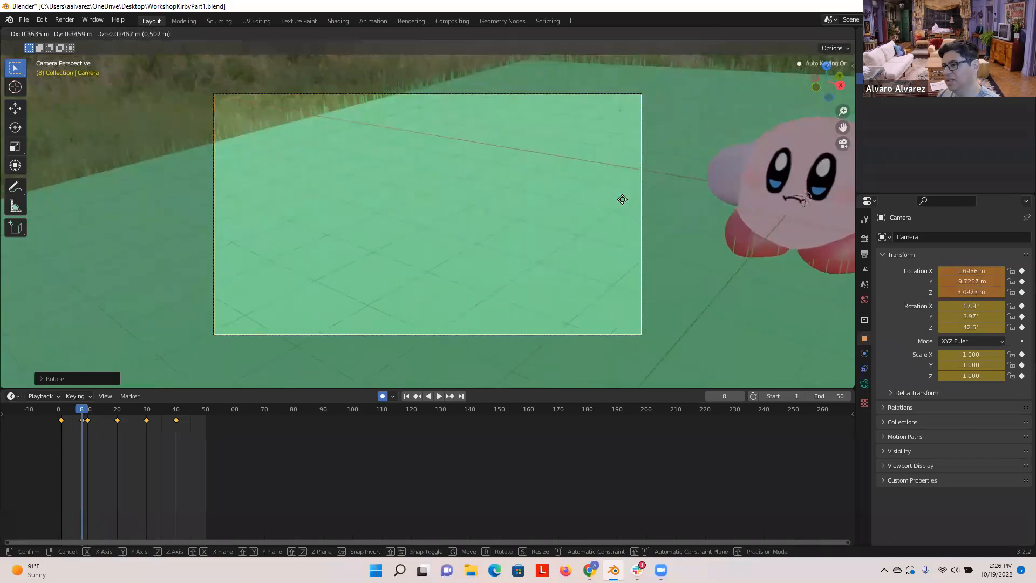
pyautogui.click(180, 164)
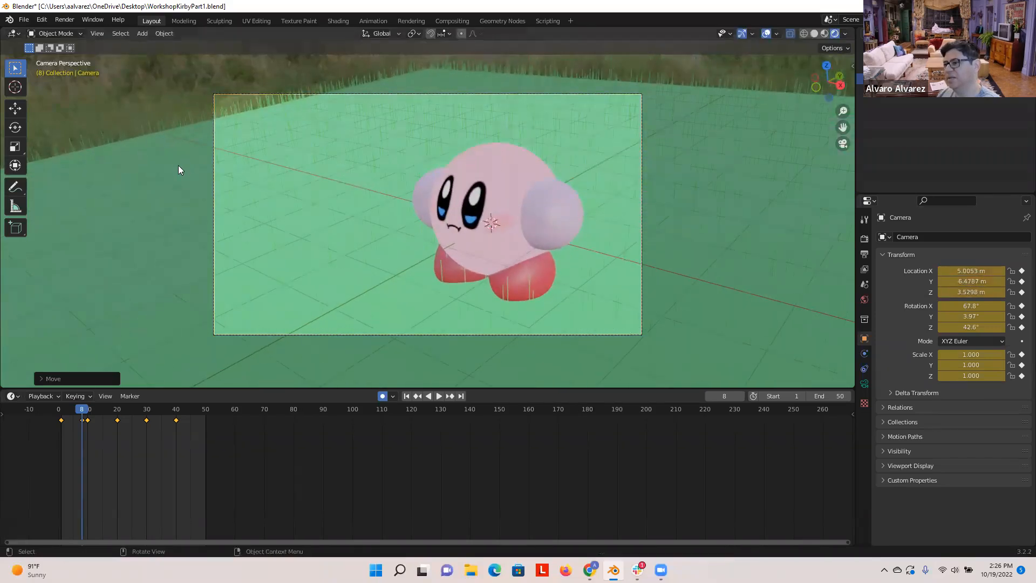
# - Rotate the camera around global Z and then global X, to a rotation of about 77.2°, -2.23° and 33.3°
pyautogui.press('r')
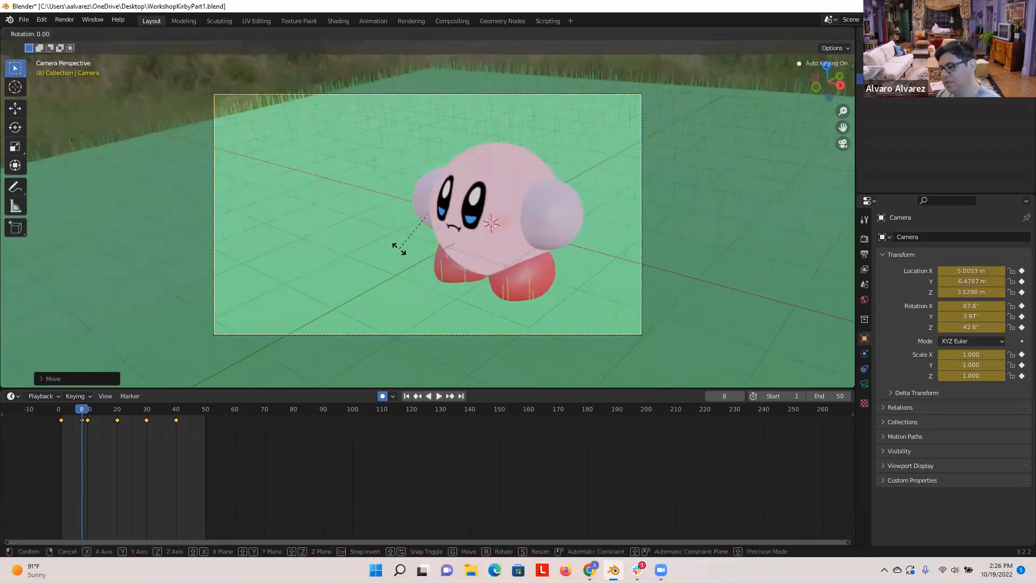
pyautogui.press('z')
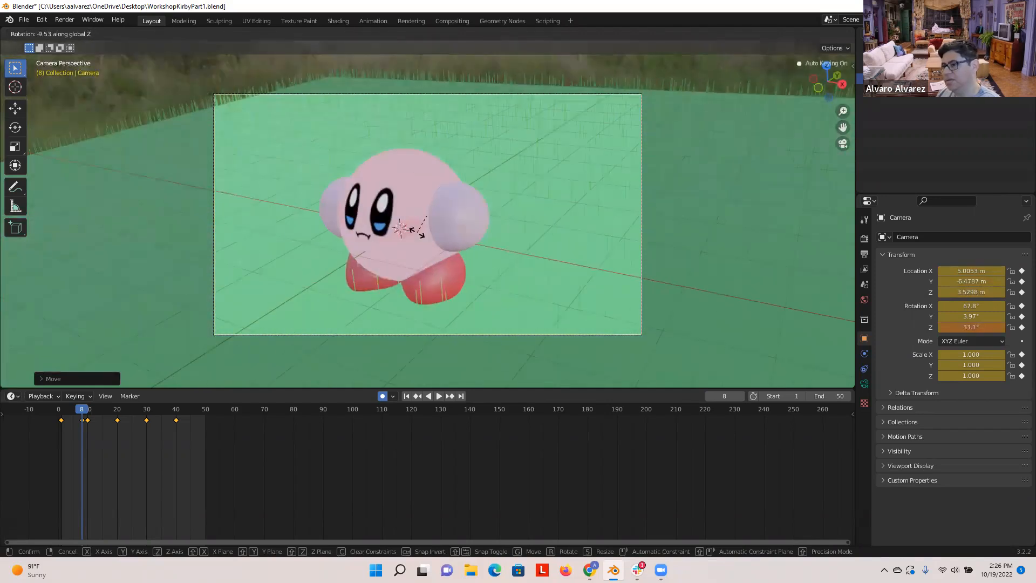
pyautogui.click(417, 232)
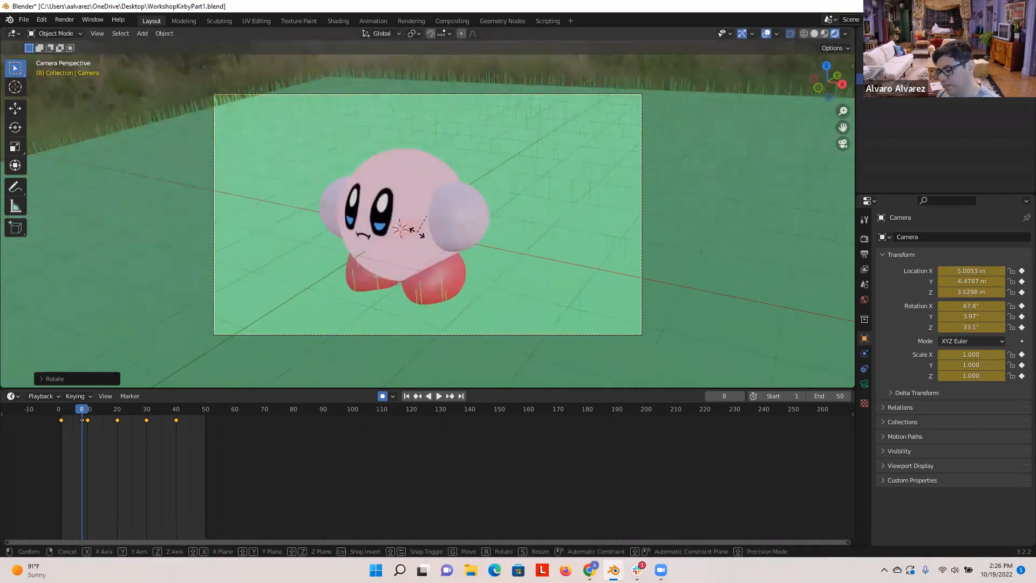
pyautogui.press('r')
pyautogui.press('x')
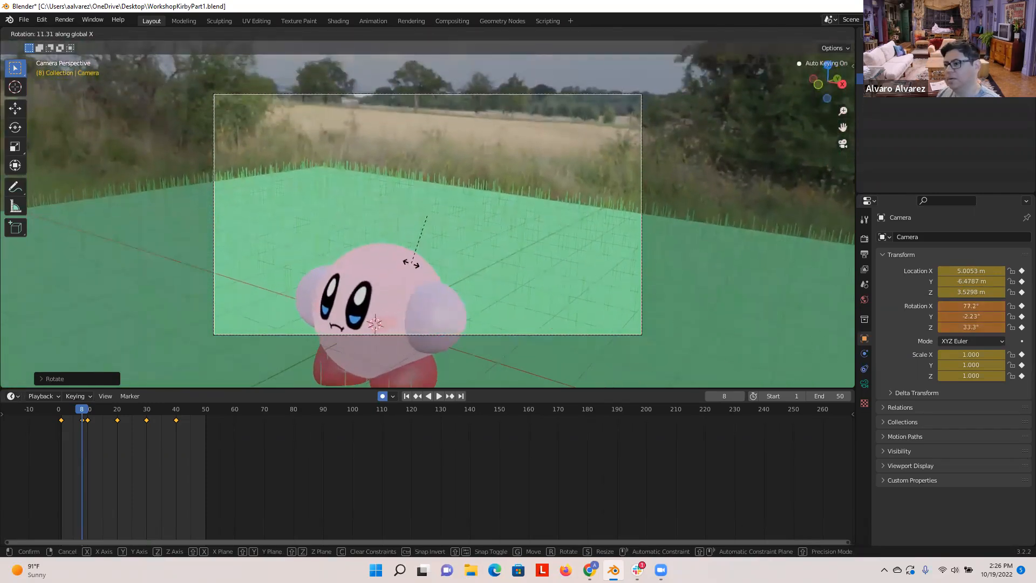
pyautogui.click(411, 262)
pyautogui.scroll(-5, 412, 264)
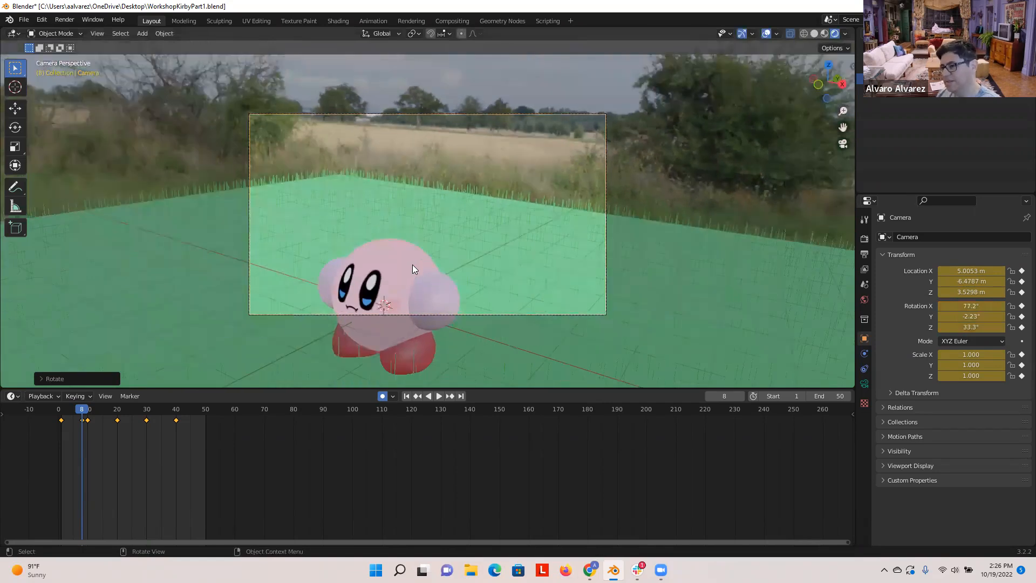
# - Leave the camera view and move the camera back from Kirby, to about X 3.50 m, Y -12.25 m and Z 3.50 m
pyautogui.click(587, 298)
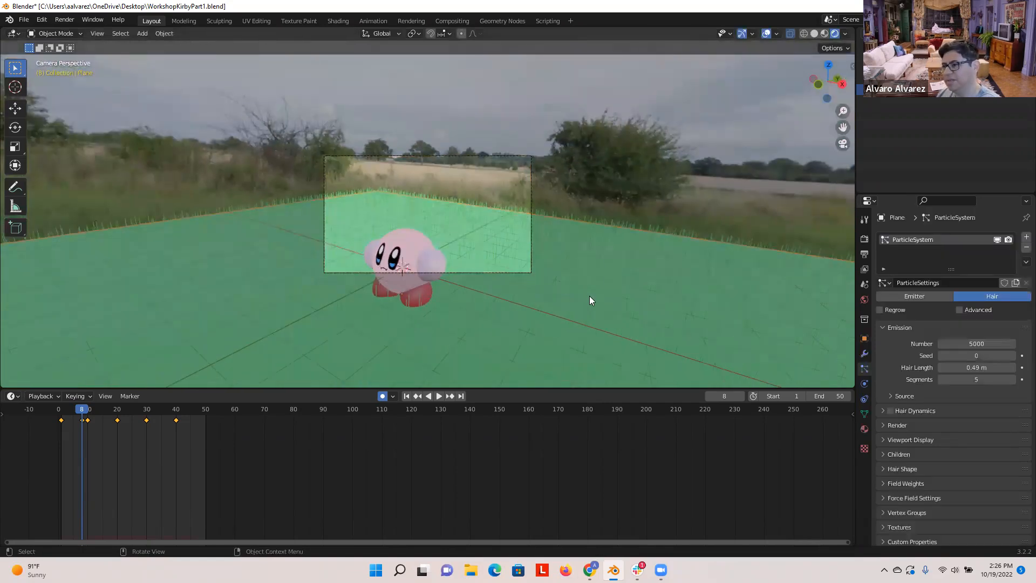
pyautogui.press('KP_0')
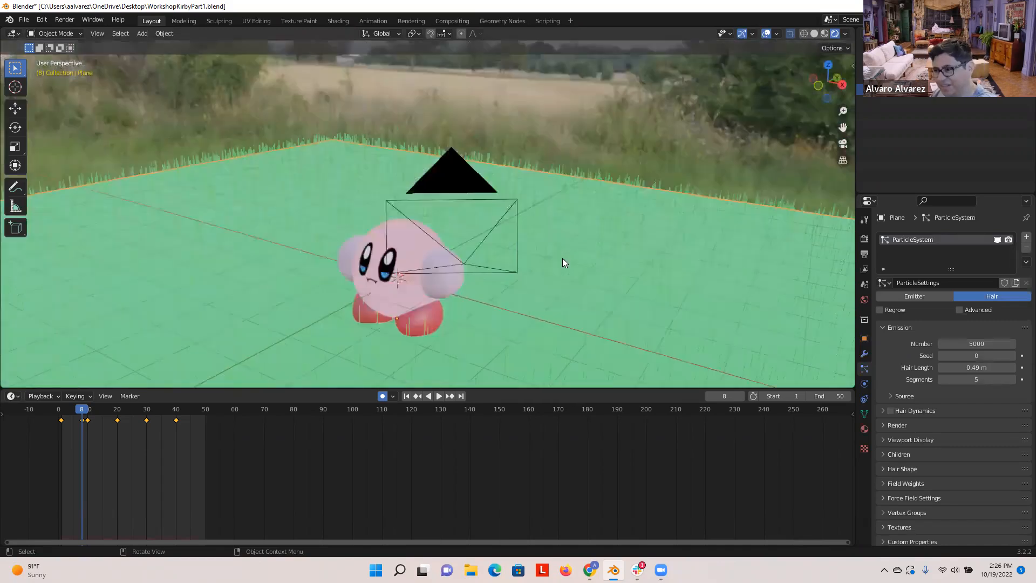
pyautogui.moveTo(477, 270); pyautogui.dragTo(309, 218, button='middle')
pyautogui.click(304, 215)
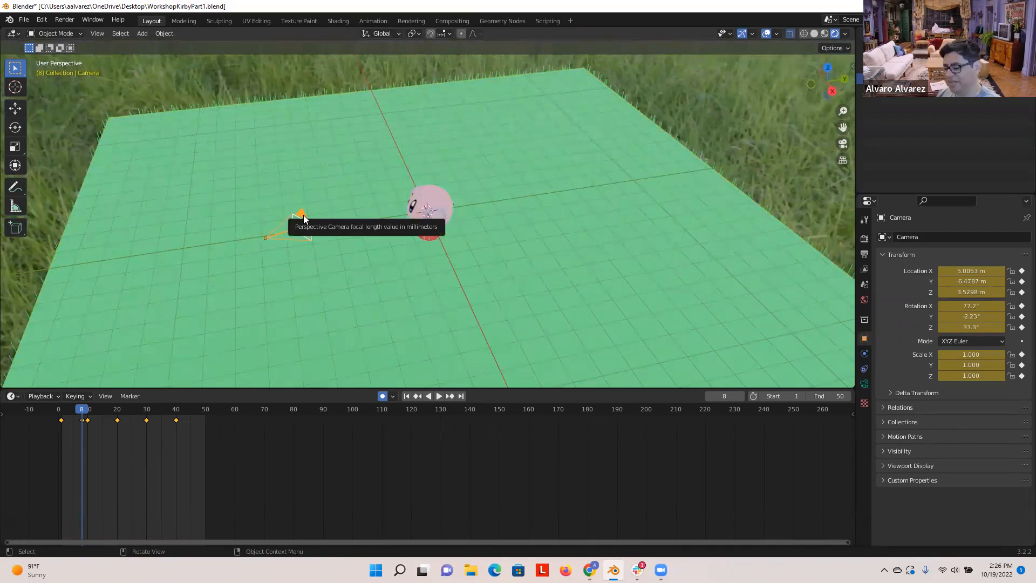
pyautogui.press('g')
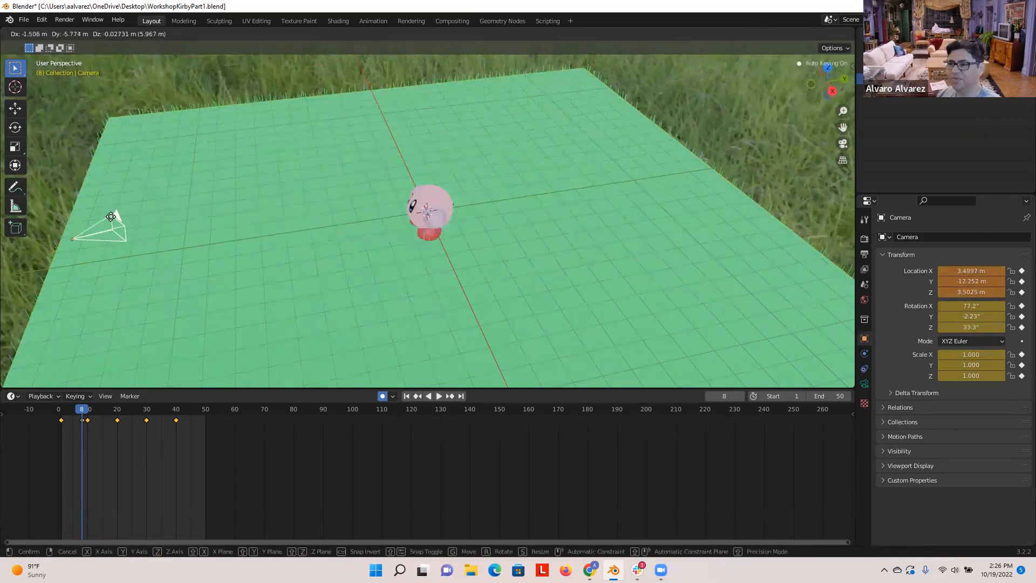
pyautogui.click(116, 216)
pyautogui.click(190, 248)
pyautogui.moveTo(274, 242); pyautogui.dragTo(283, 228, button='middle')
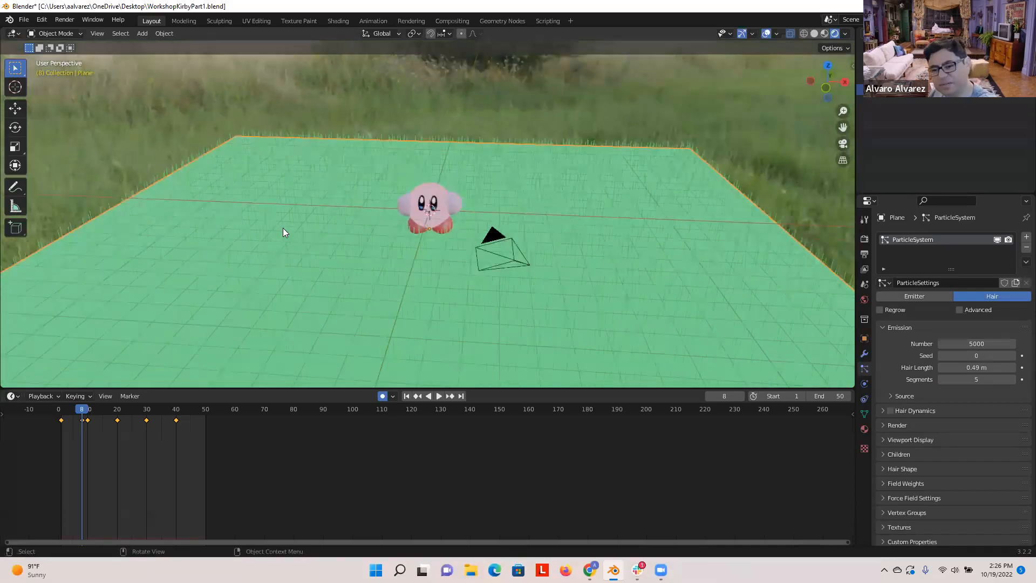
pyautogui.press('KP_0')
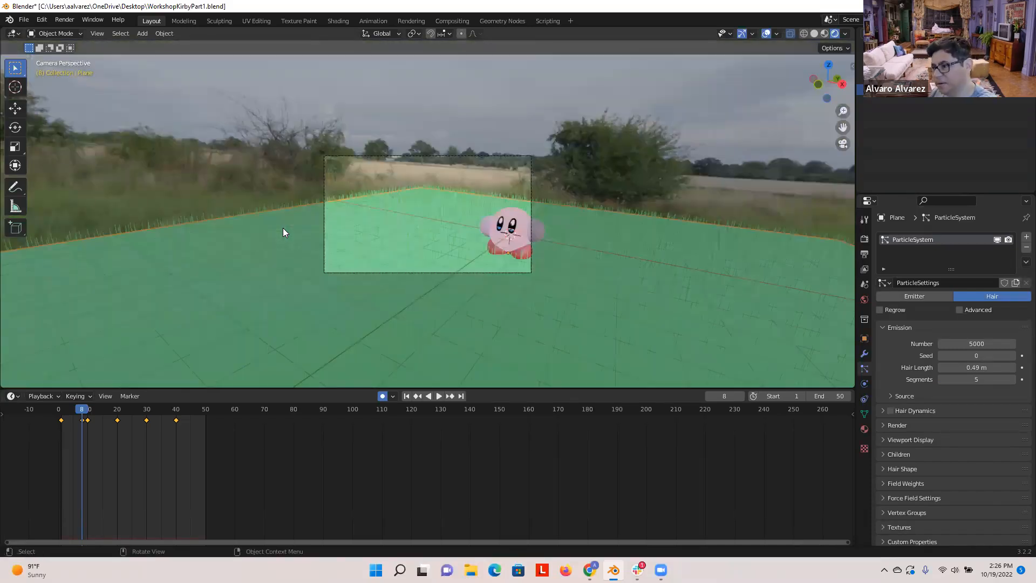
pyautogui.press('g')
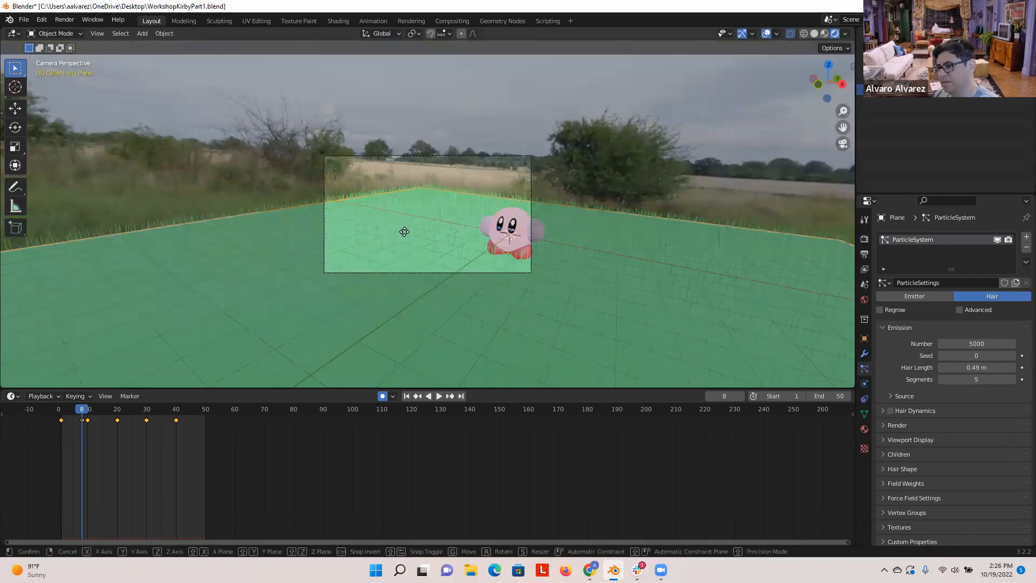
pyautogui.click(422, 233)
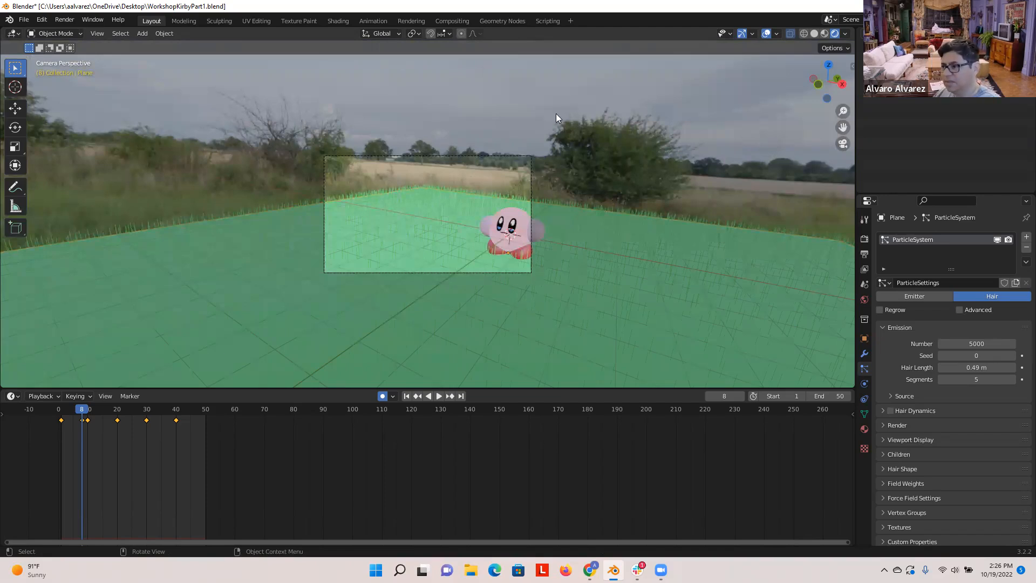
# - Select the camera and, looking through it, move it to about X 4.34 m, Y -11.65 m and Z 3.72 m
pyautogui.press('KP_0')
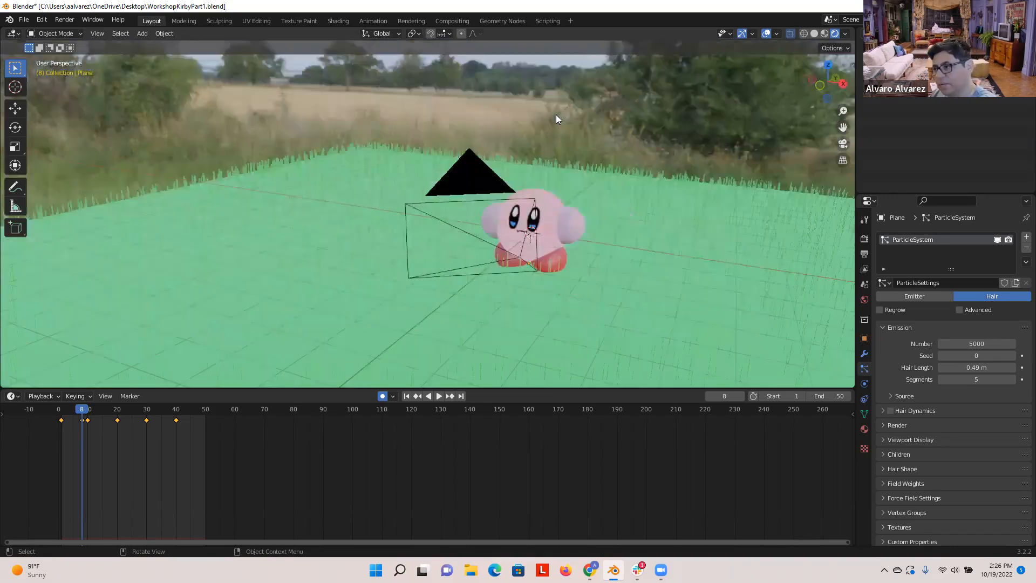
pyautogui.click(491, 235)
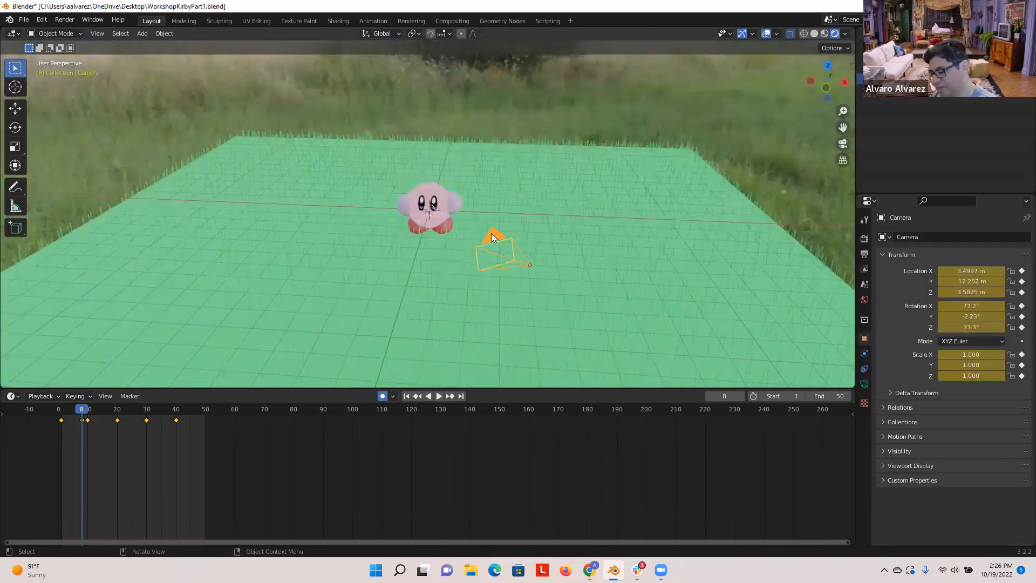
pyautogui.press('KP_0')
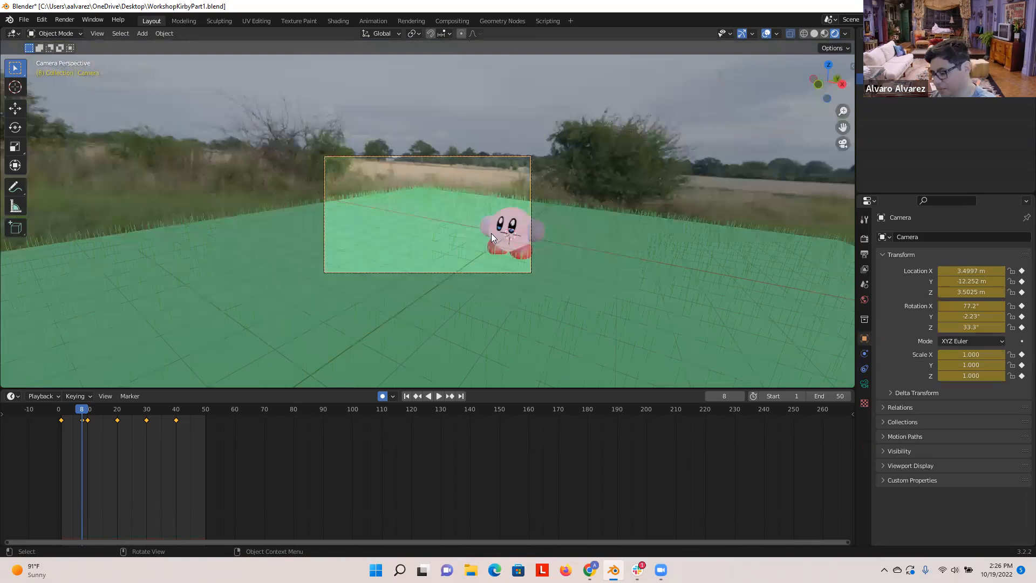
pyautogui.press('g')
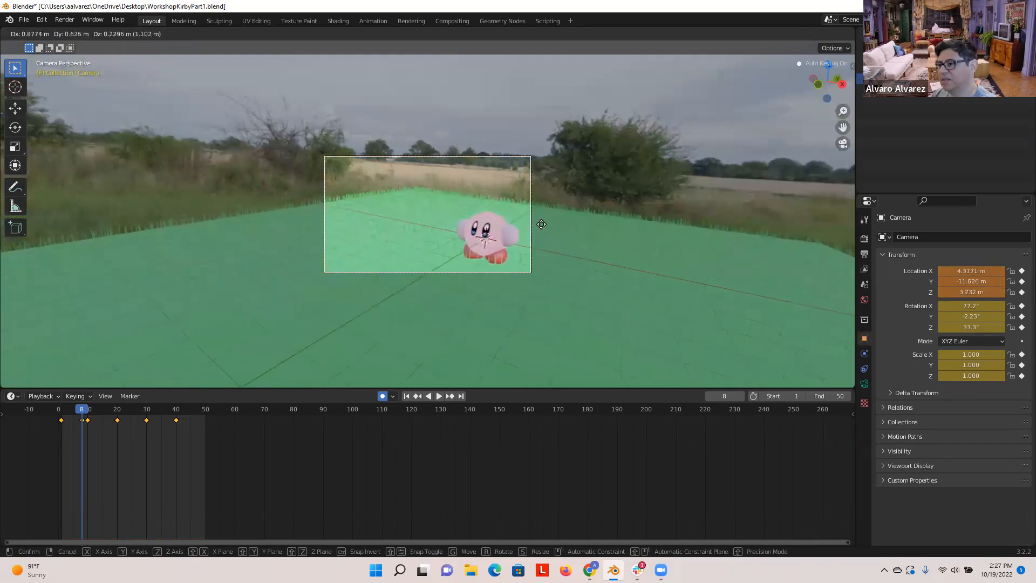
pyautogui.click(524, 228)
# - Level the camera by rotating it freely to about 77.3°, 0.29° and 32.7°, and check the framing through it
pyautogui.press('r')
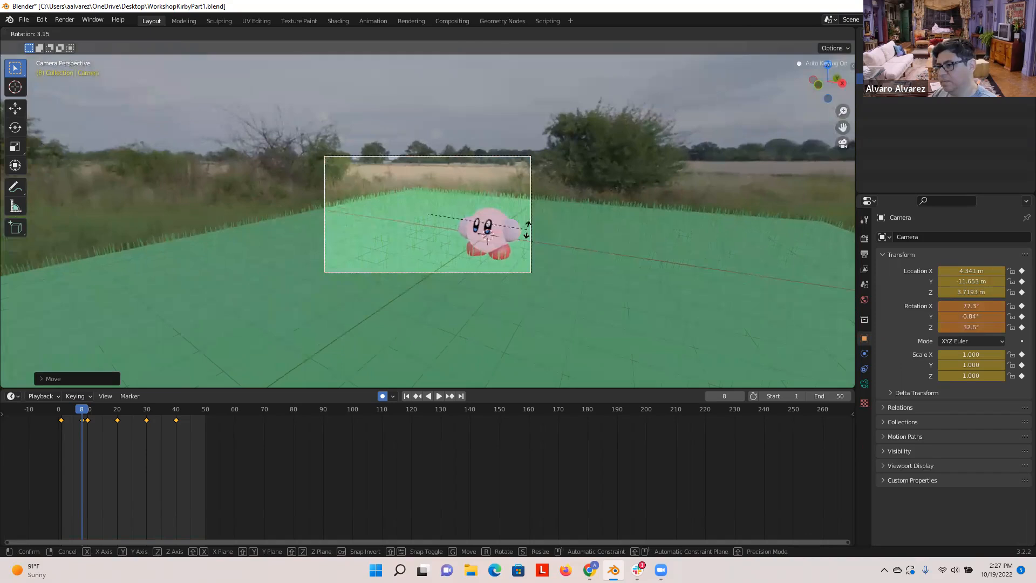
pyautogui.click(527, 227)
pyautogui.scroll(3, 465, 294)
pyautogui.moveTo(465, 292); pyautogui.dragTo(470, 287, button='middle')
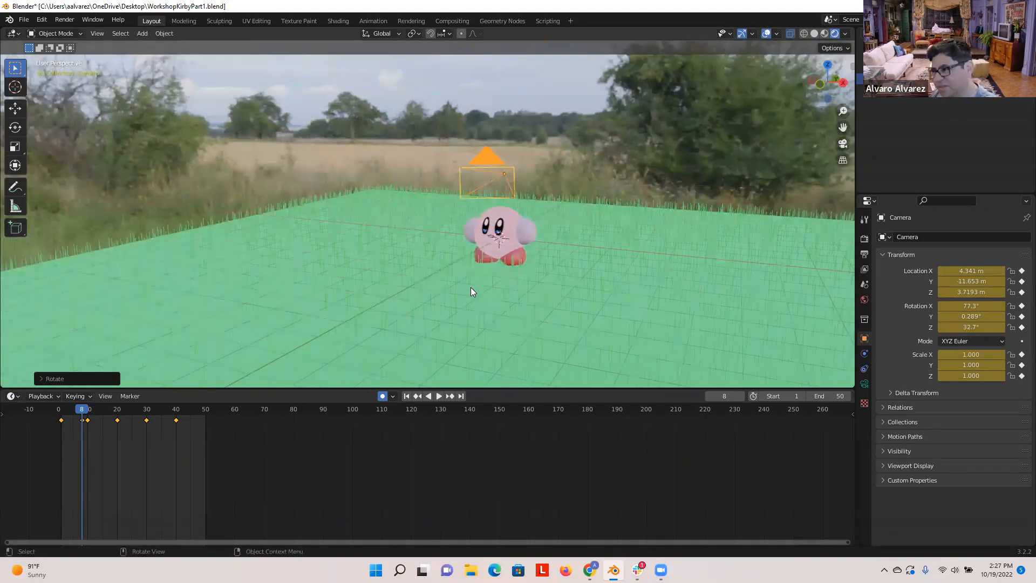
pyautogui.press('KP_0')
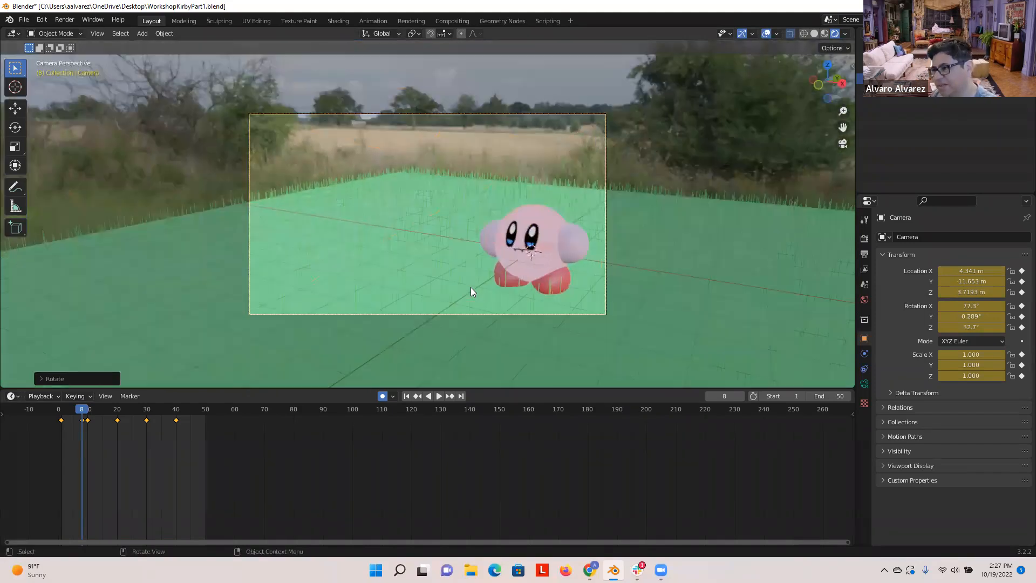
# - Play the waving animation through the camera, stop it and return to frame 1
pyautogui.click(439, 396)
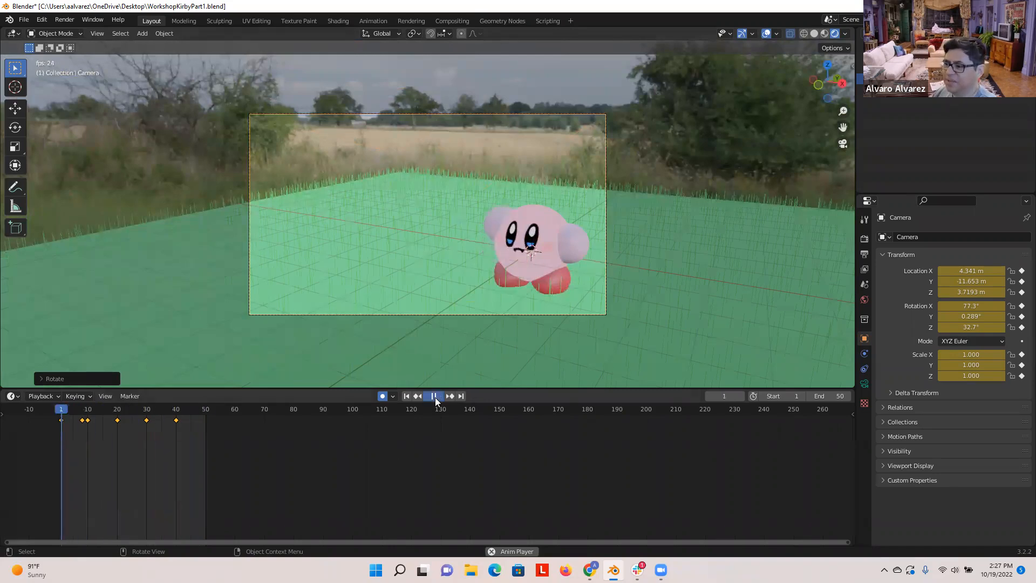
pyautogui.click(434, 397)
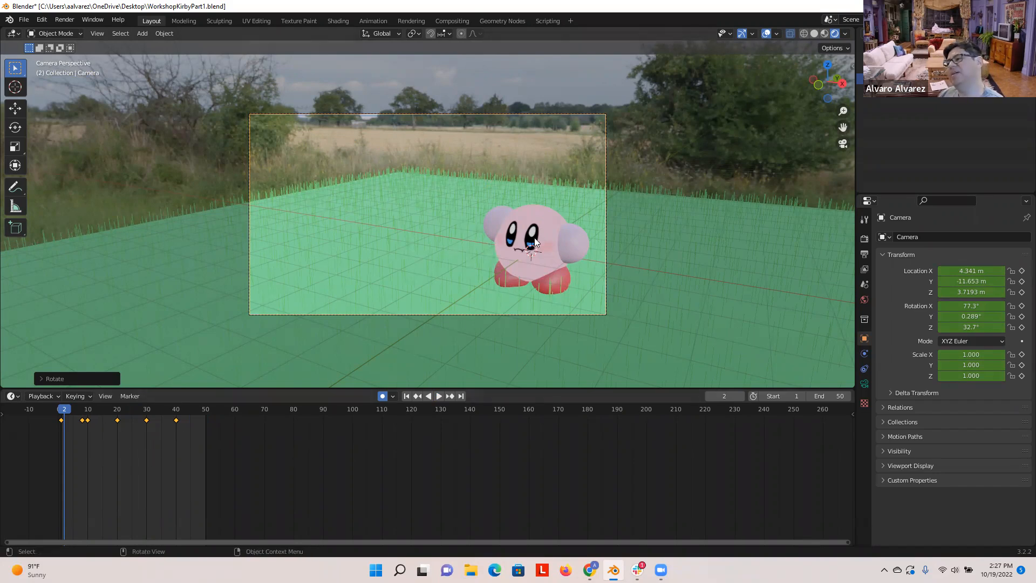
pyautogui.click(62, 410)
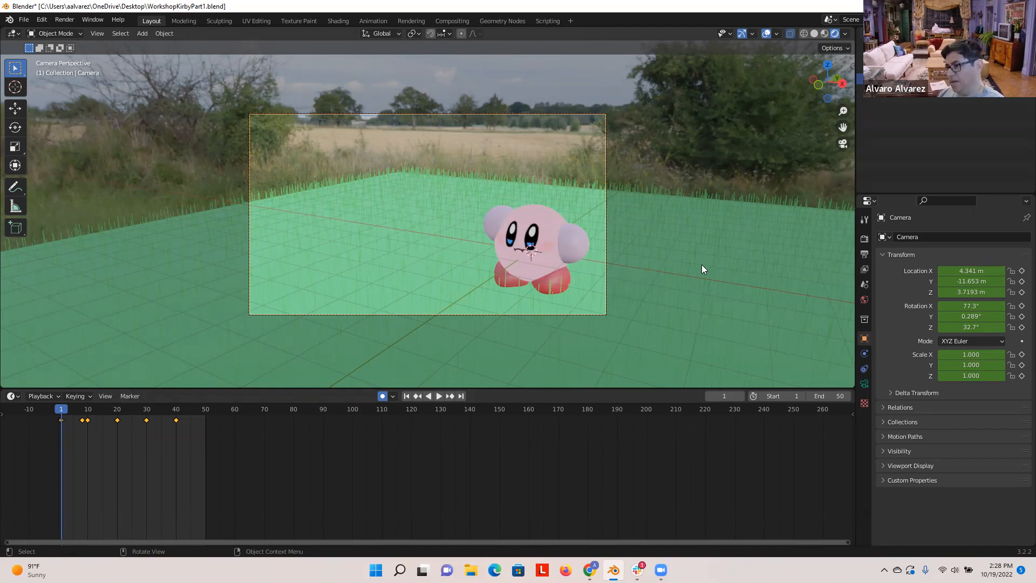
# - Render a still image of frame 1, enlarge the render window to inspect the whole picture, and close it
pyautogui.click(665, 226)
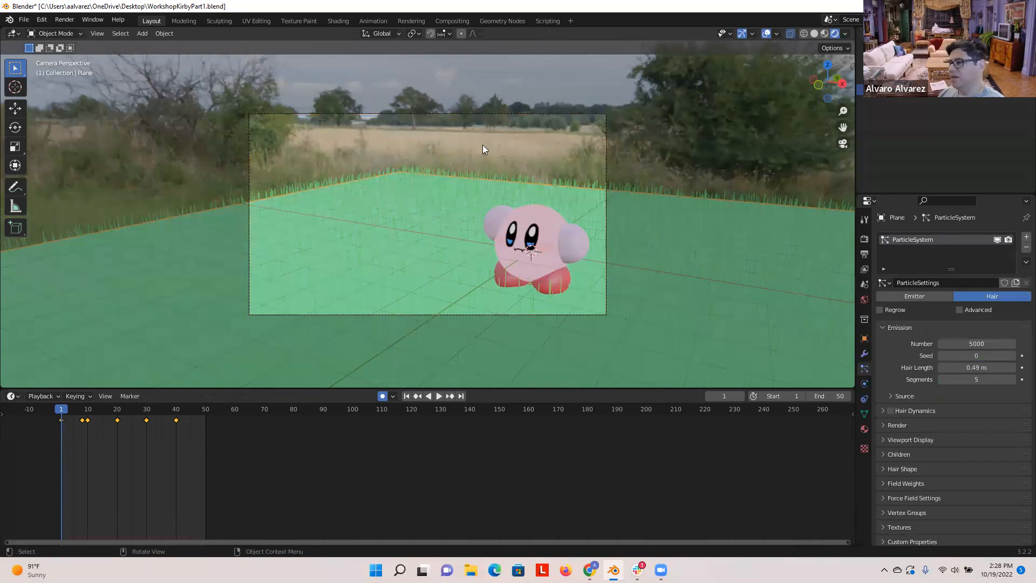
pyautogui.click(60, 22)
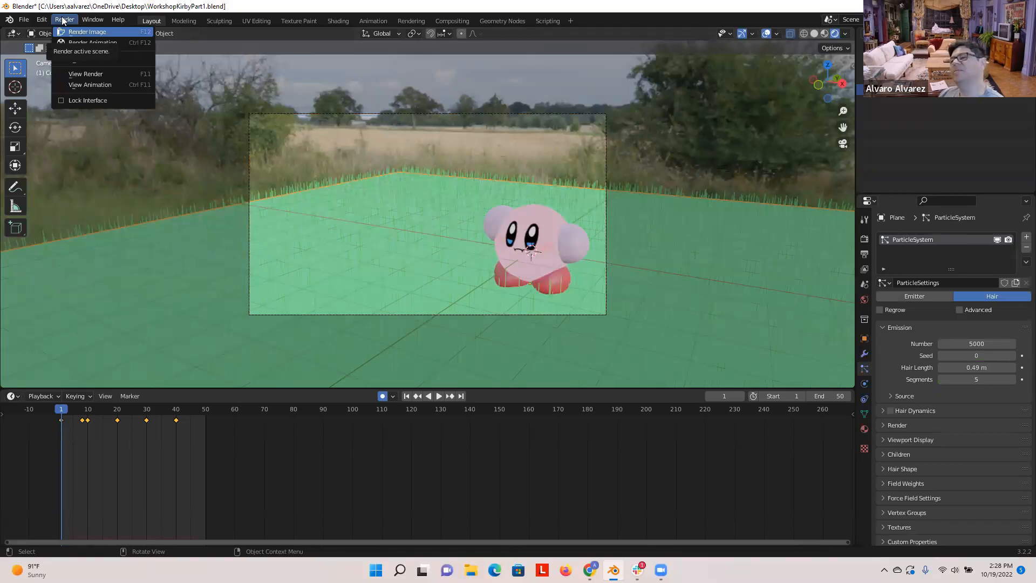
pyautogui.click(79, 34)
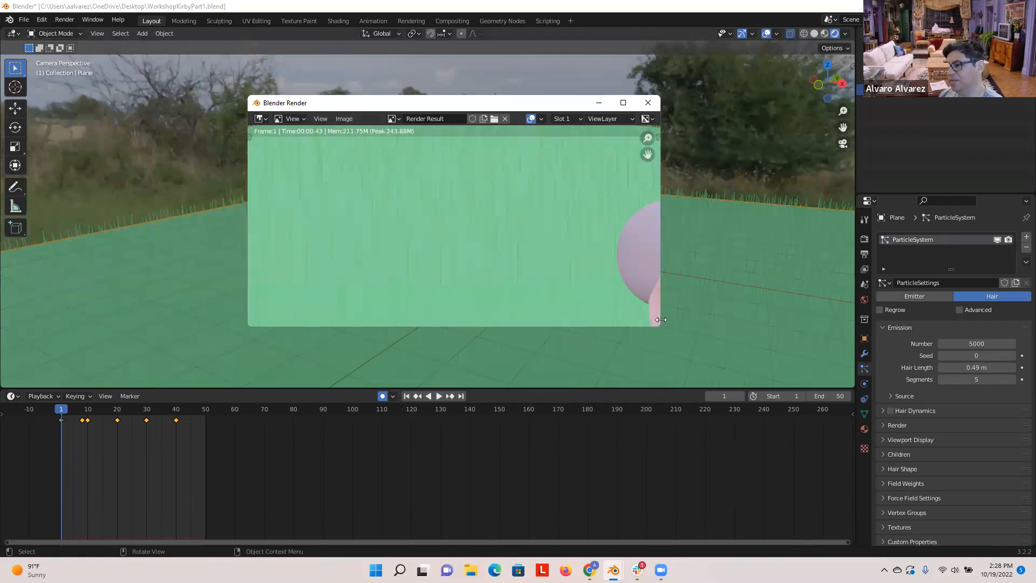
pyautogui.moveTo(661, 320); pyautogui.dragTo(891, 319)
pyautogui.click(851, 103)
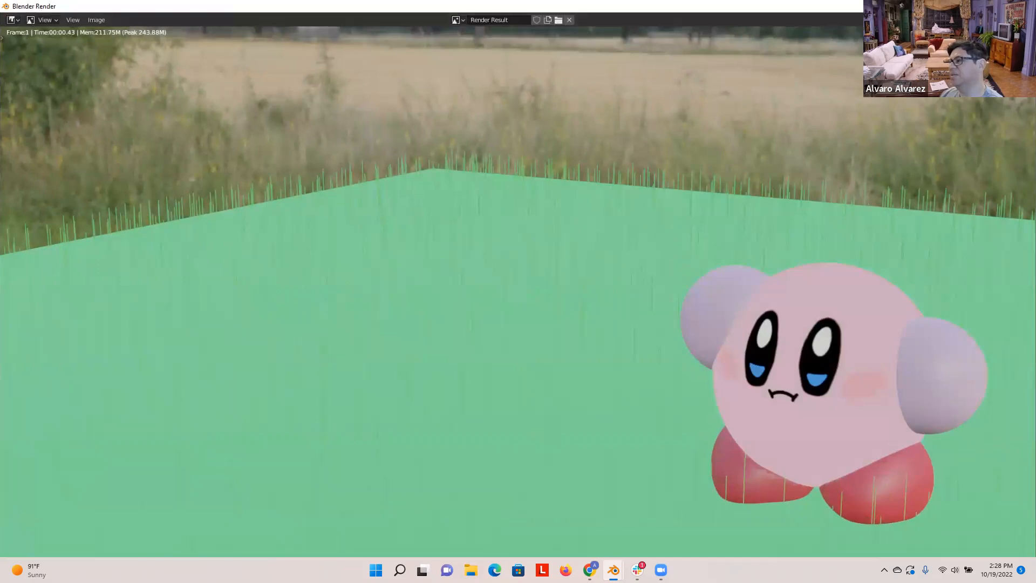
pyautogui.press('Escape')
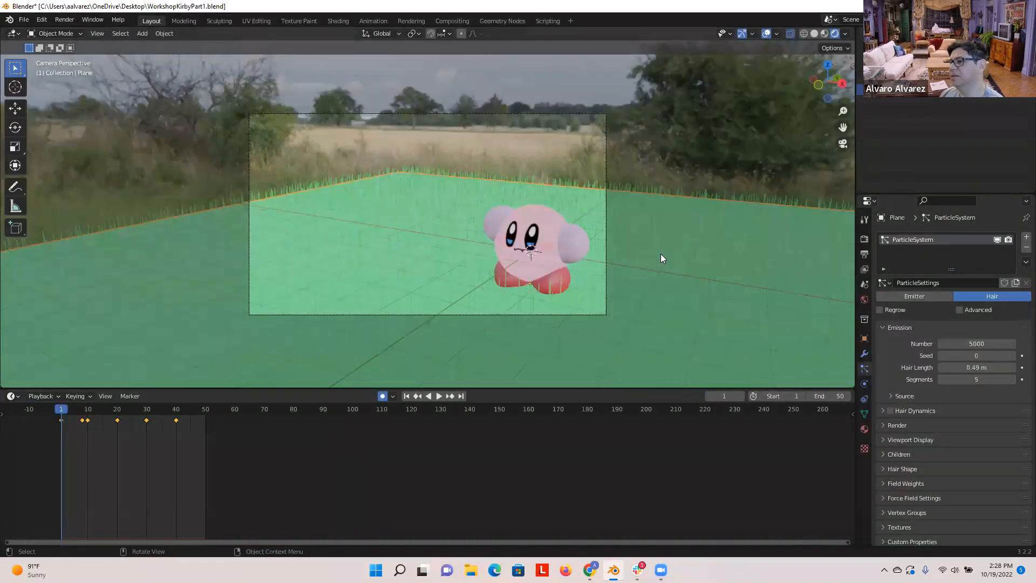
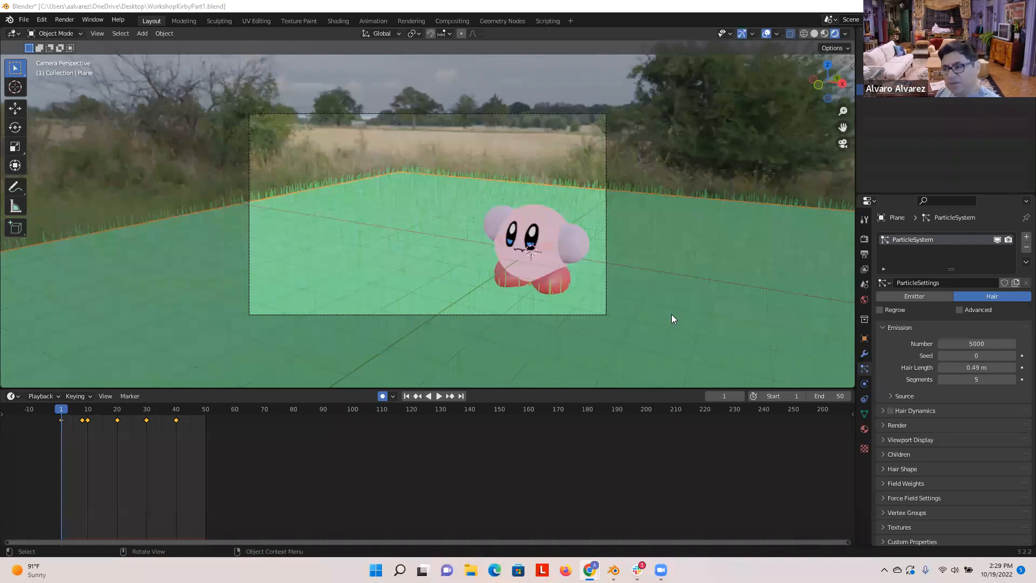
# - Select the camera and switch between the user view and the camera view to compare the framing of Kirby
pyautogui.click(528, 262)
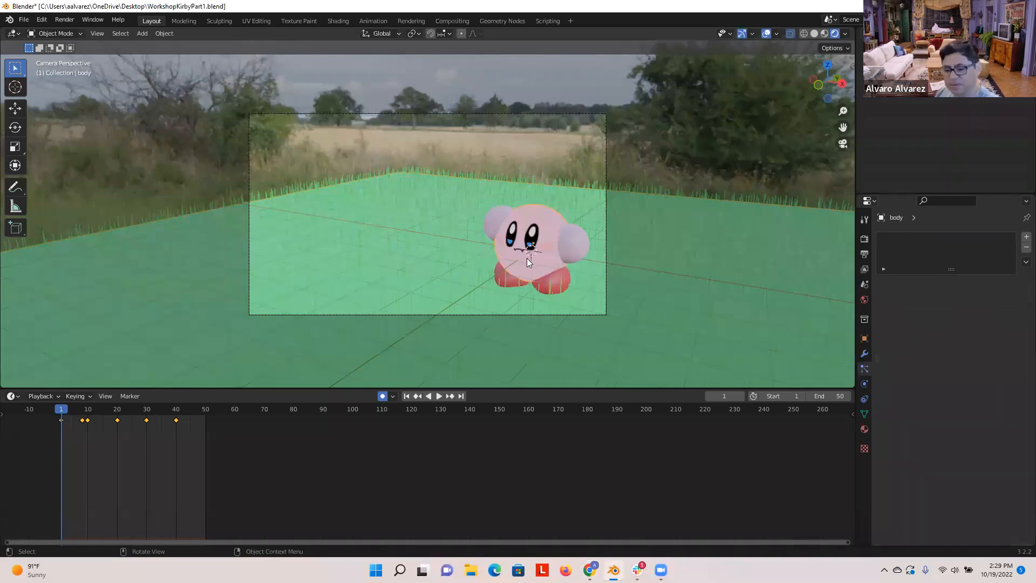
pyautogui.click(667, 259)
pyautogui.moveTo(667, 259); pyautogui.dragTo(511, 191, button='middle')
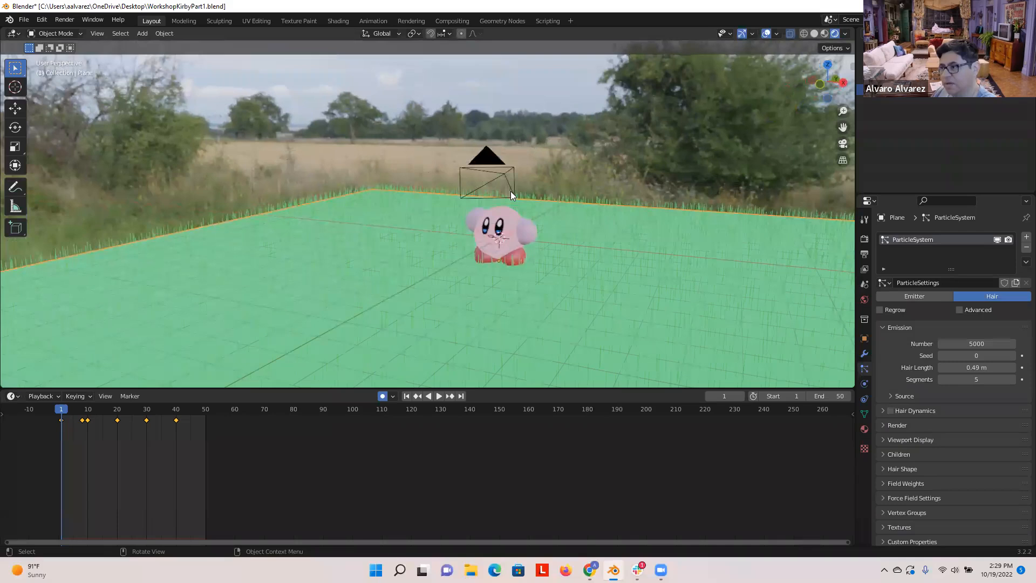
pyautogui.click(484, 157)
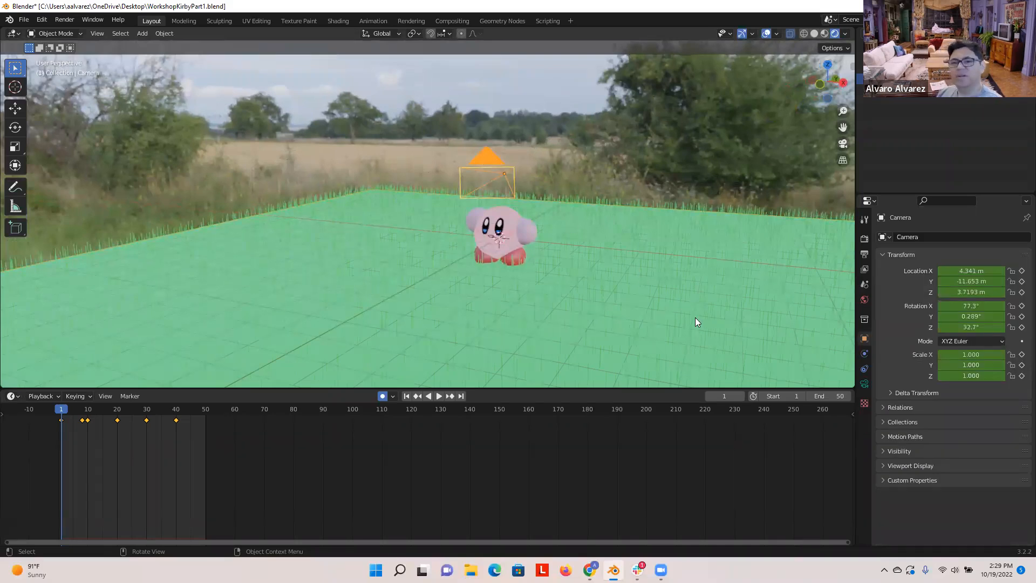
pyautogui.press('KP_0')
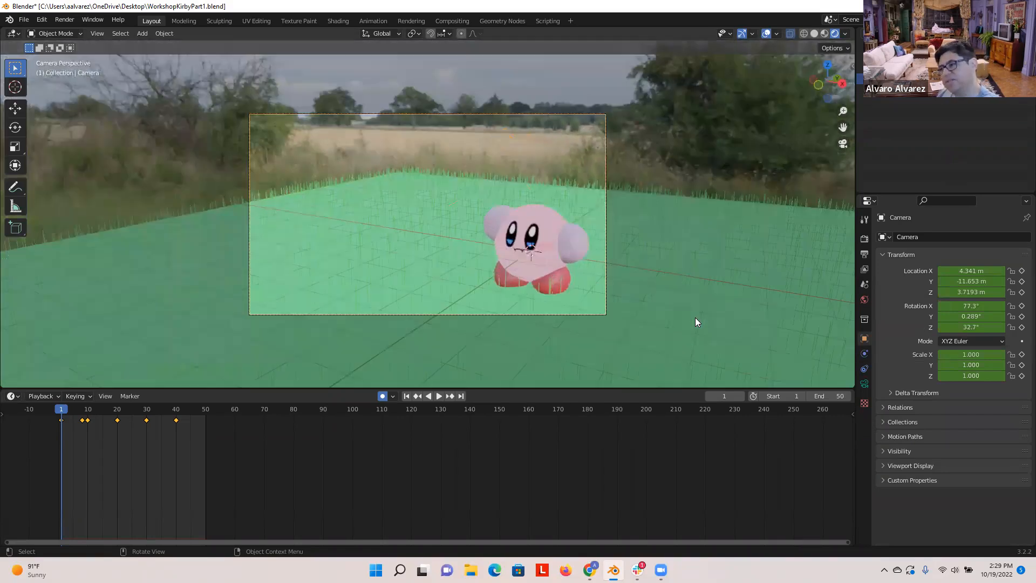
pyautogui.press('KP_0')
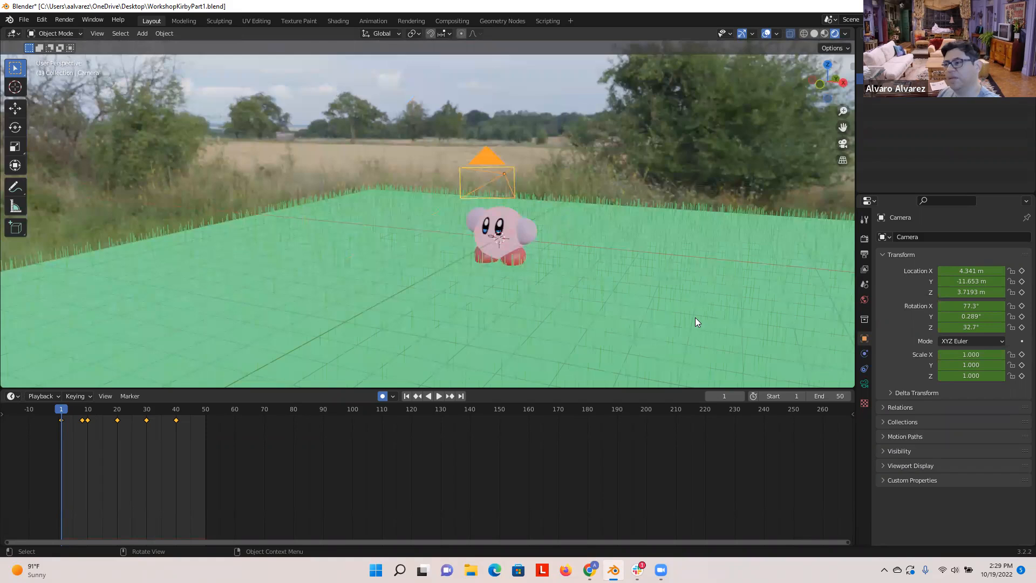
pyautogui.press('KP_0')
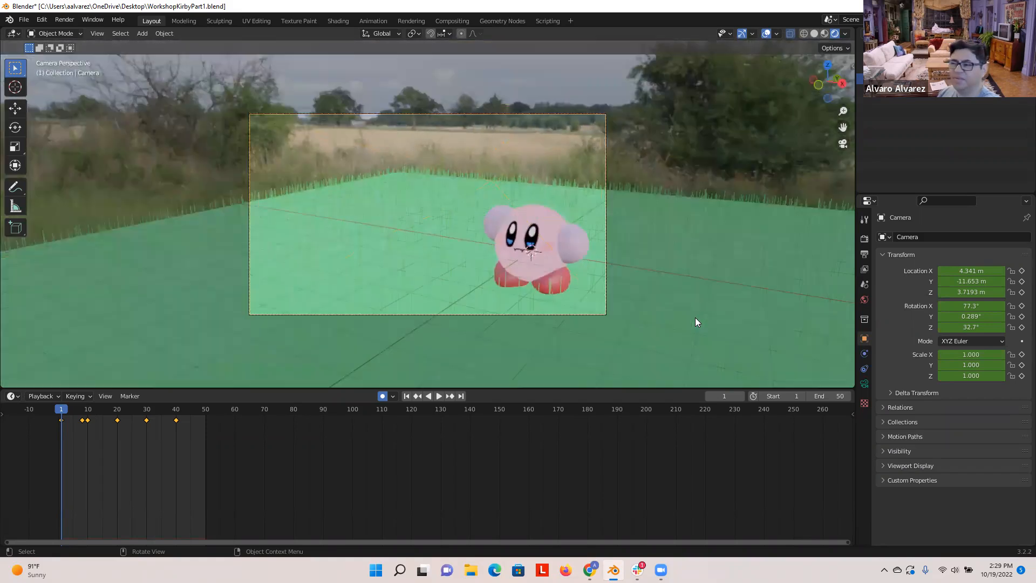
# - Switch repeatedly between the scene view and the camera's view, ending outside the camera
pyautogui.press('KP_0')
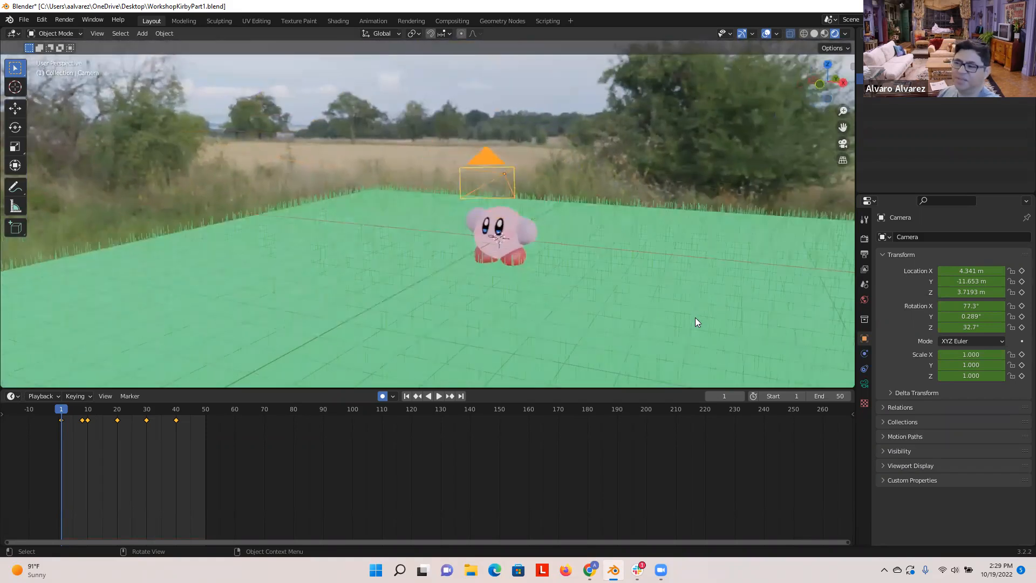
pyautogui.press('KP_0')
pyautogui.press('KP_0')
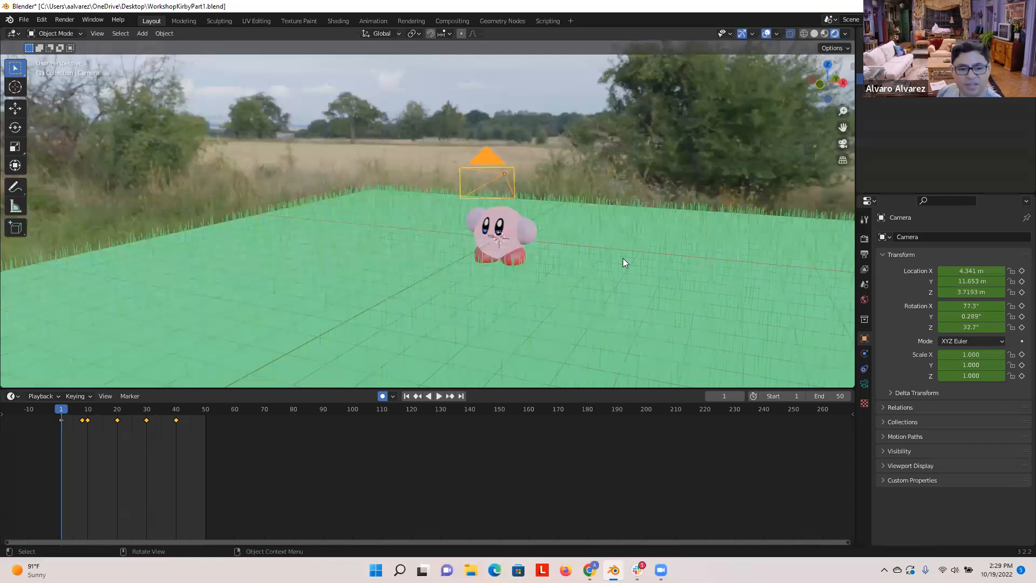
pyautogui.press('`')
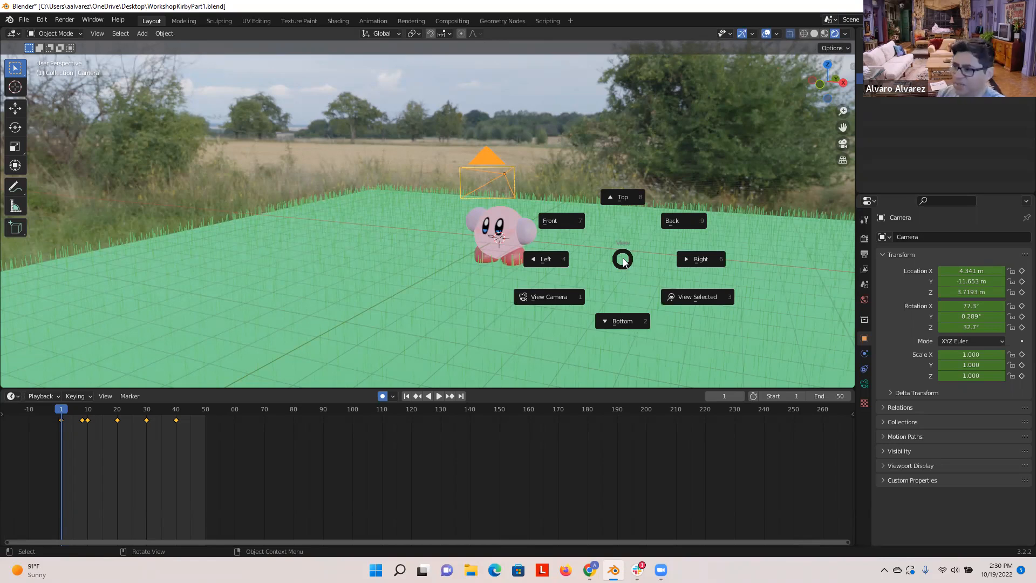
pyautogui.click(557, 300)
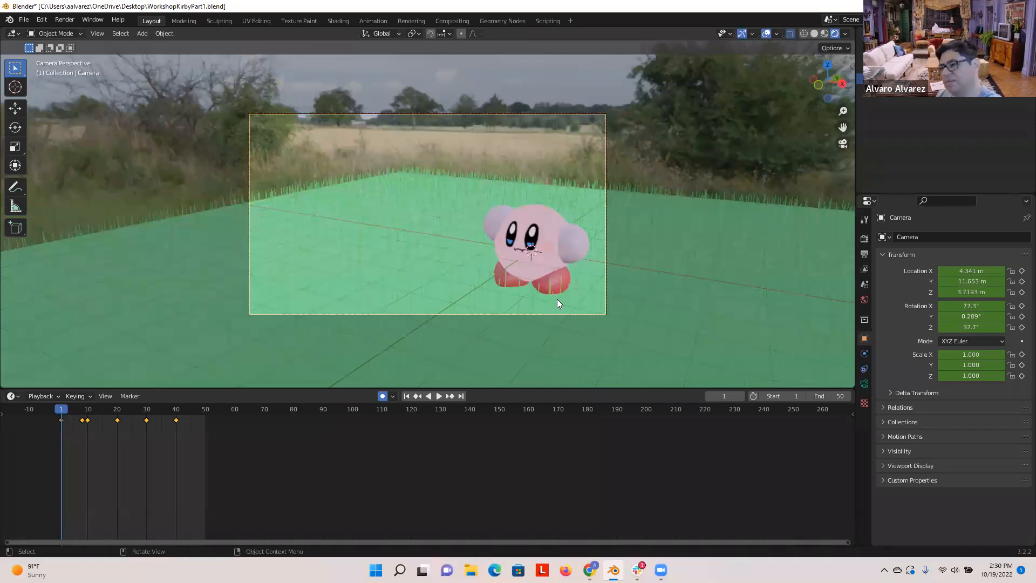
pyautogui.press('`')
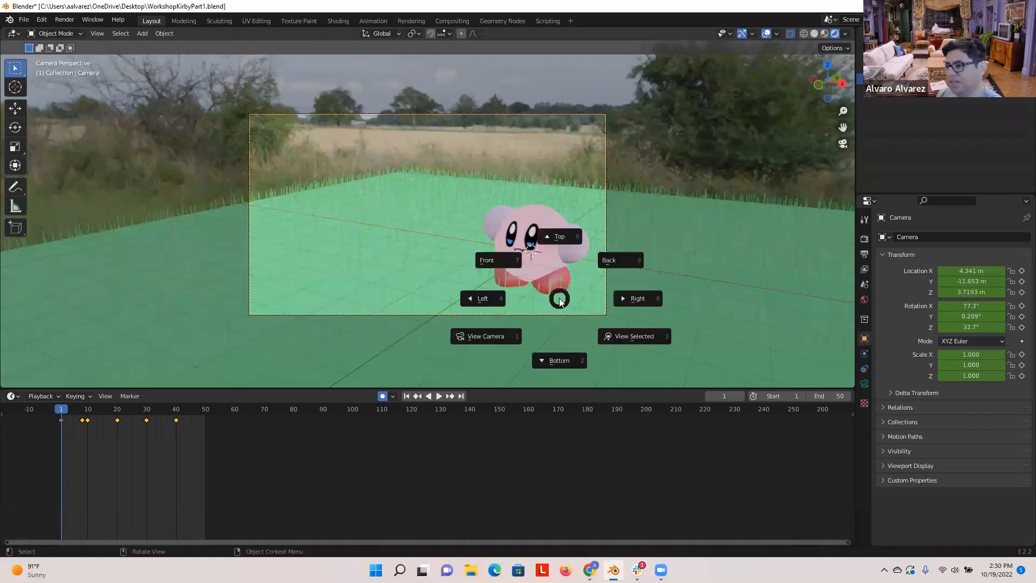
pyautogui.click(487, 341)
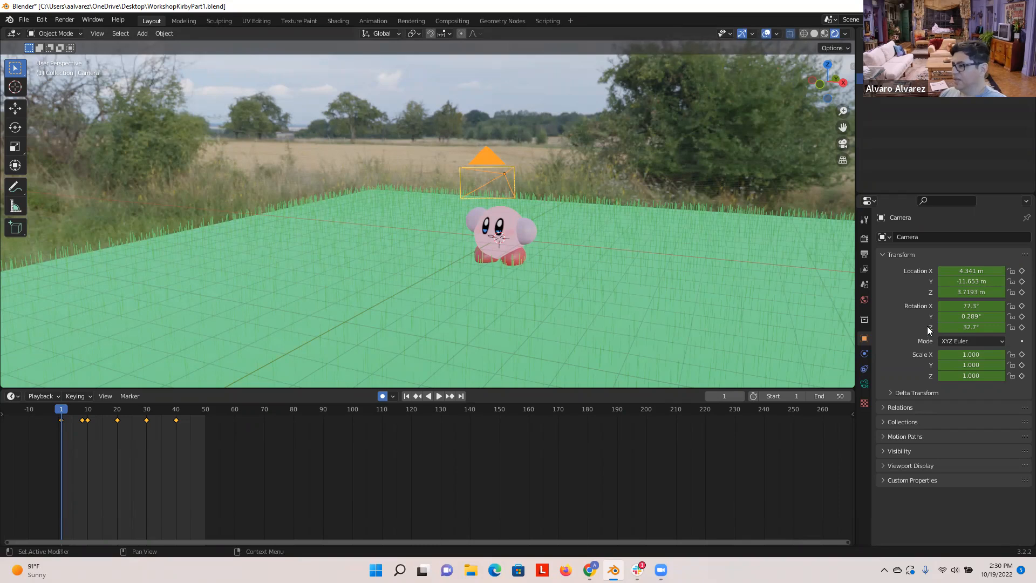
# - Enable background images for the camera and load KirbyBackground.jpg from the Kirby folder under Documents
pyautogui.click(865, 385)
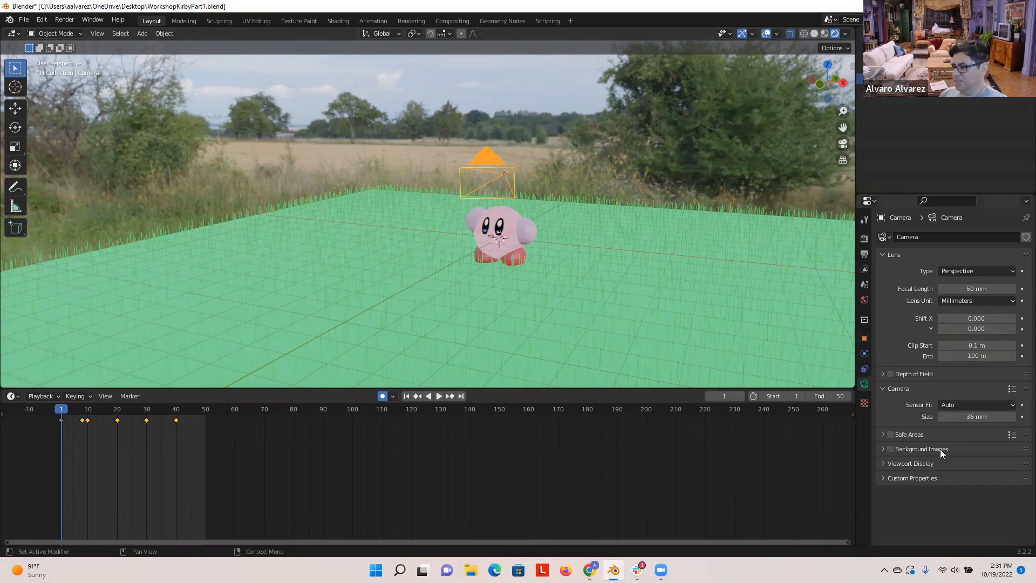
pyautogui.click(883, 449)
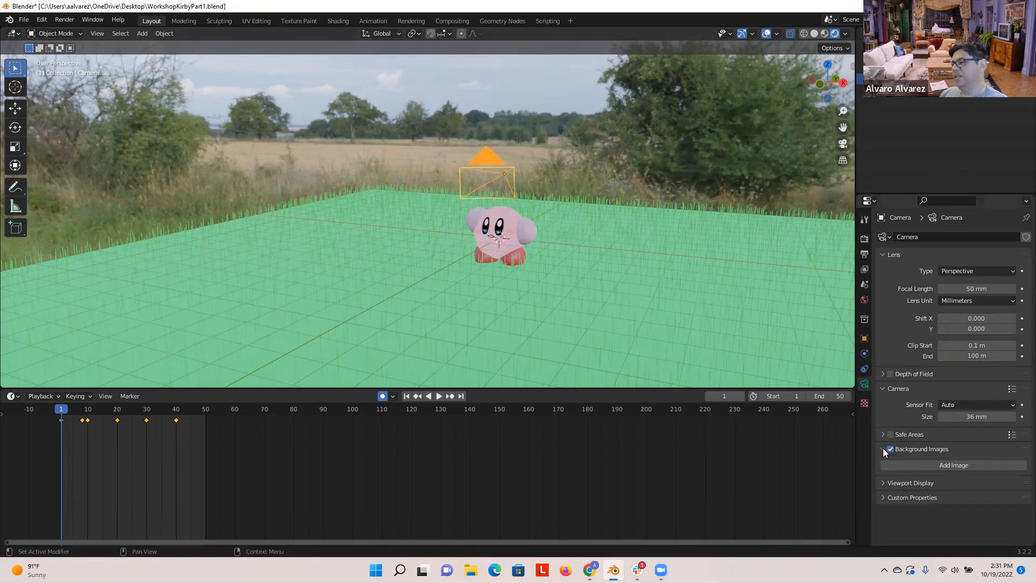
pyautogui.click(954, 466)
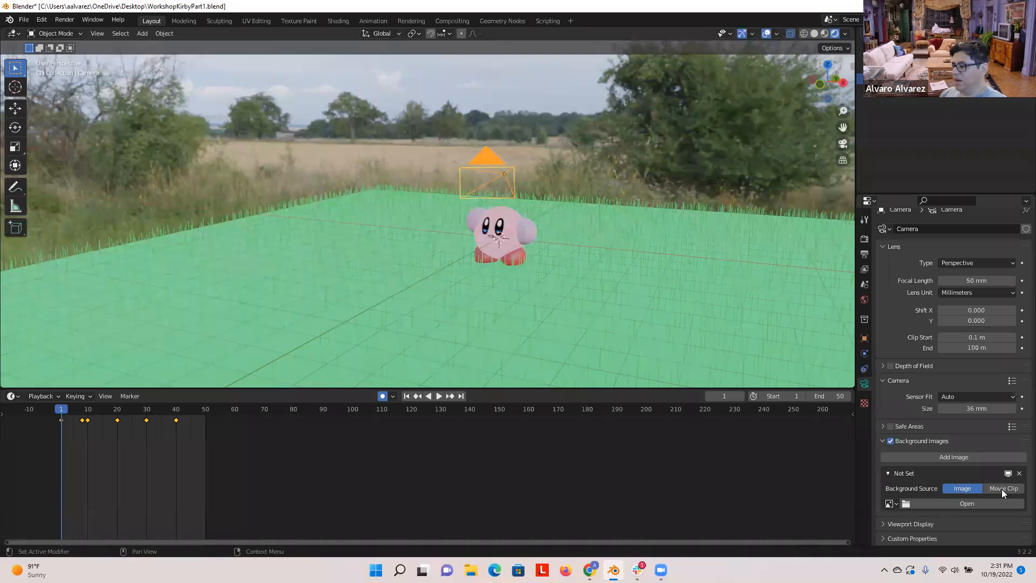
pyautogui.click(925, 503)
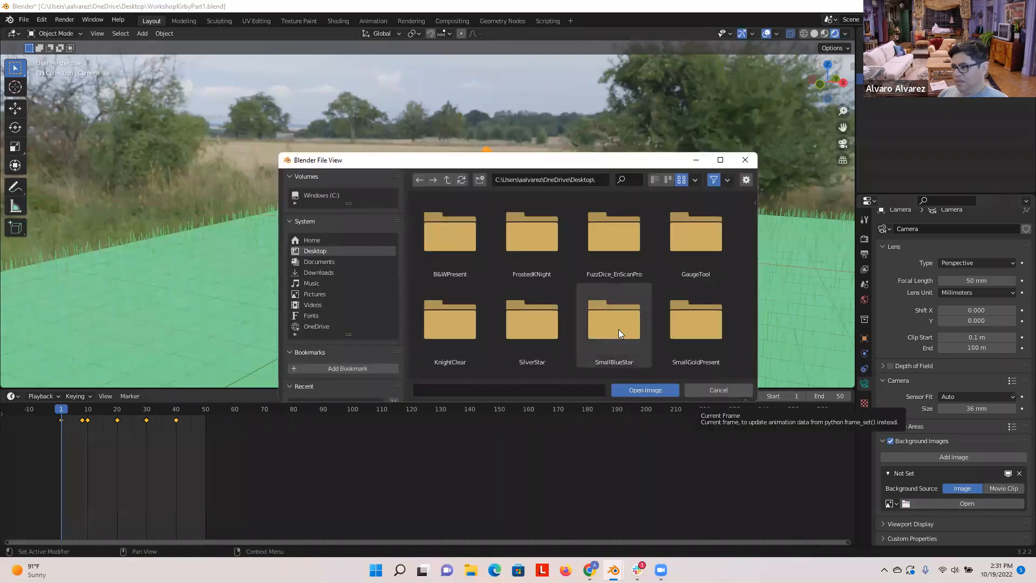
pyautogui.click(324, 261)
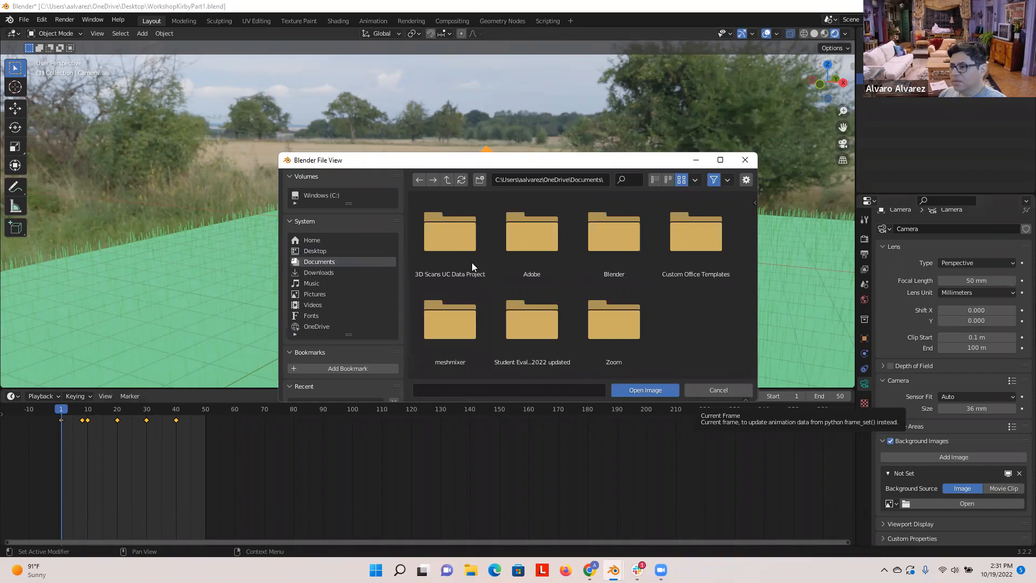
pyautogui.click(603, 236)
pyautogui.doubleClick(602, 236)
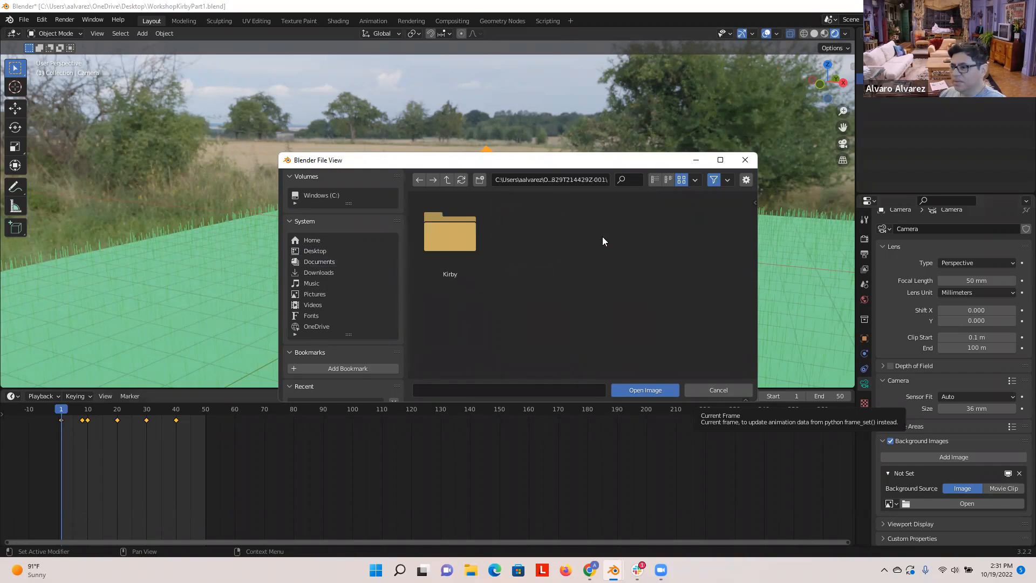
pyautogui.doubleClick(470, 236)
pyautogui.doubleClick(615, 320)
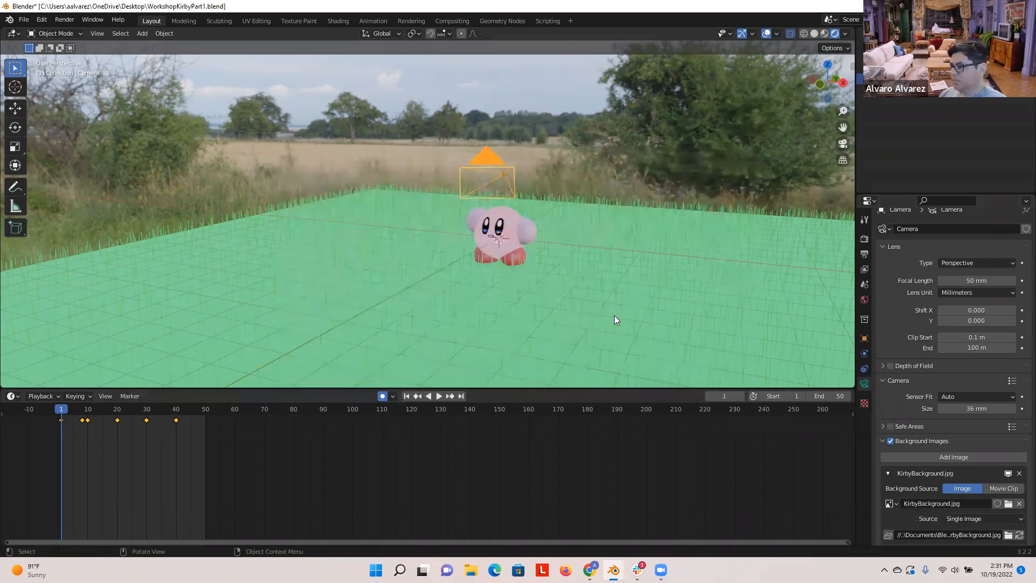
# - Set the camera background image's opacity to 1.000 and view the scene through the camera
pyautogui.scroll(-1, 920, 437)
pyautogui.scroll(-5, 916, 439)
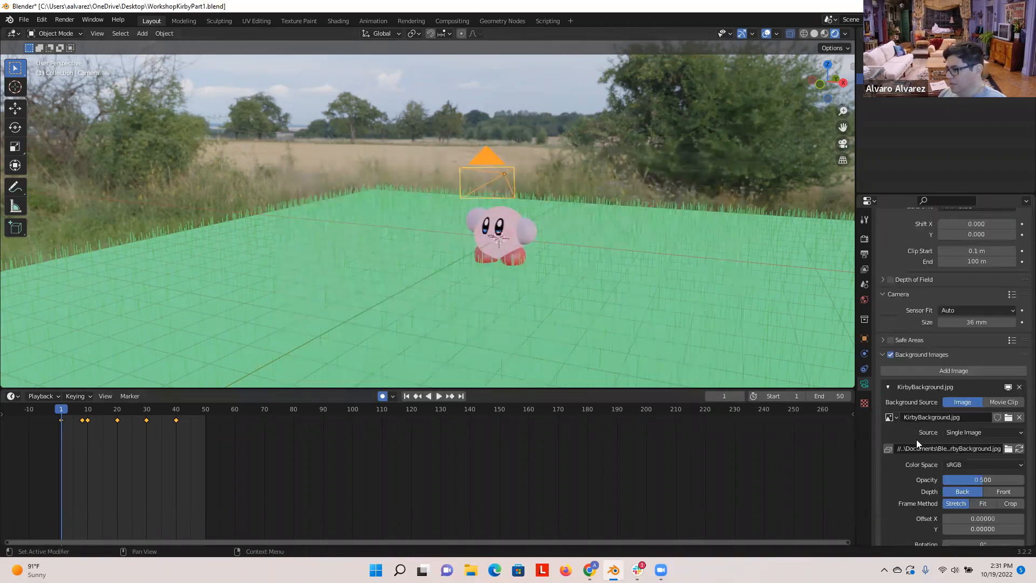
pyautogui.scroll(-2, 910, 446)
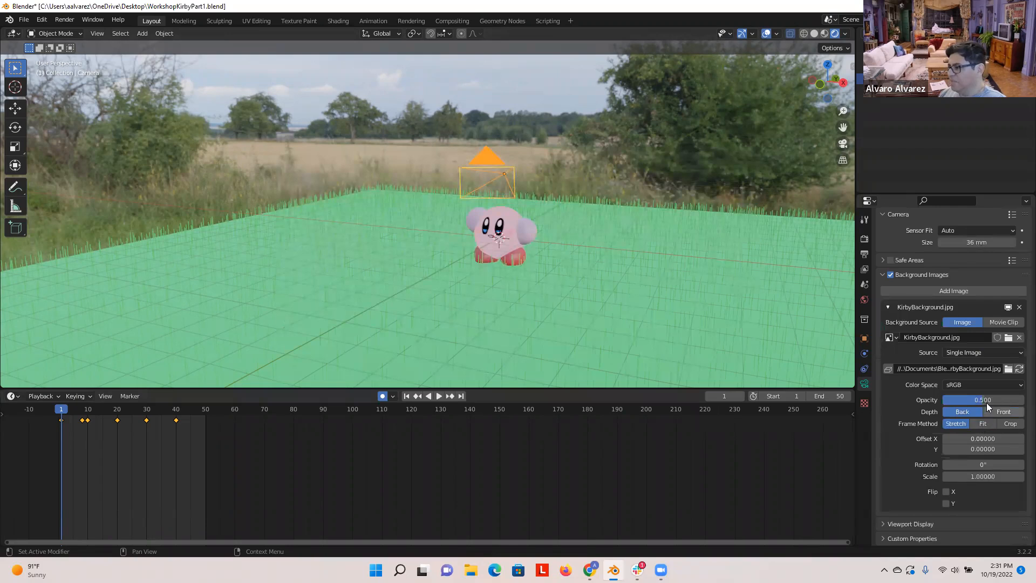
pyautogui.moveTo(987, 399); pyautogui.dragTo(1015, 400)
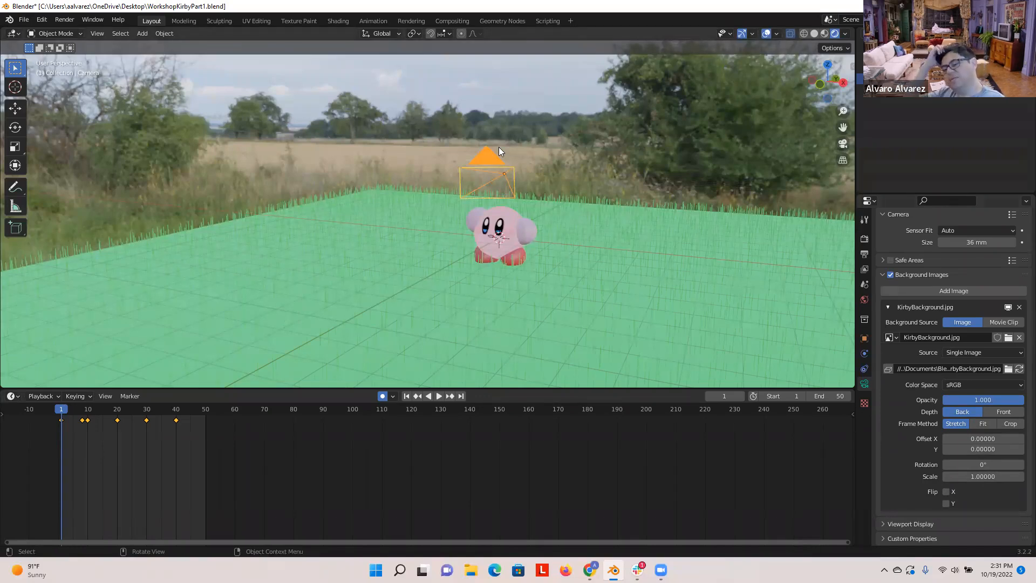
pyautogui.press('KP_0')
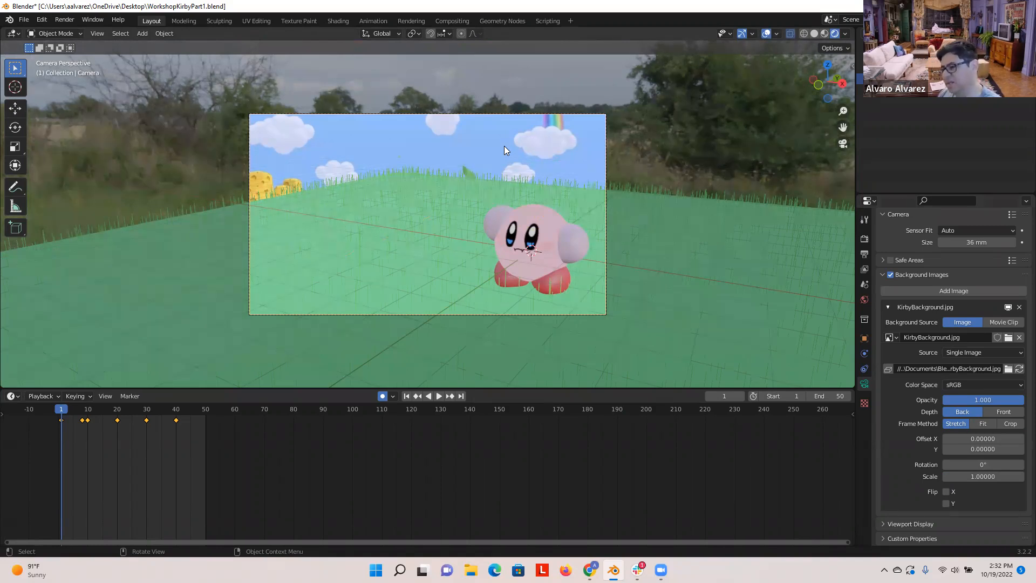
# - Rotate the camera freely by about 5° to level the ground's far edge against the background image, then select the ground plane
pyautogui.press('g')
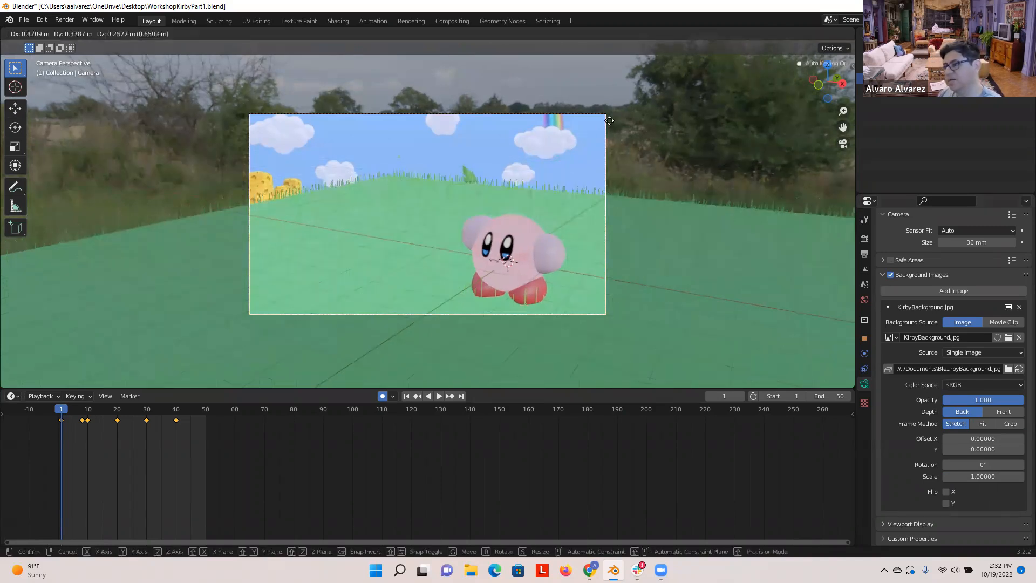
pyautogui.press('r')
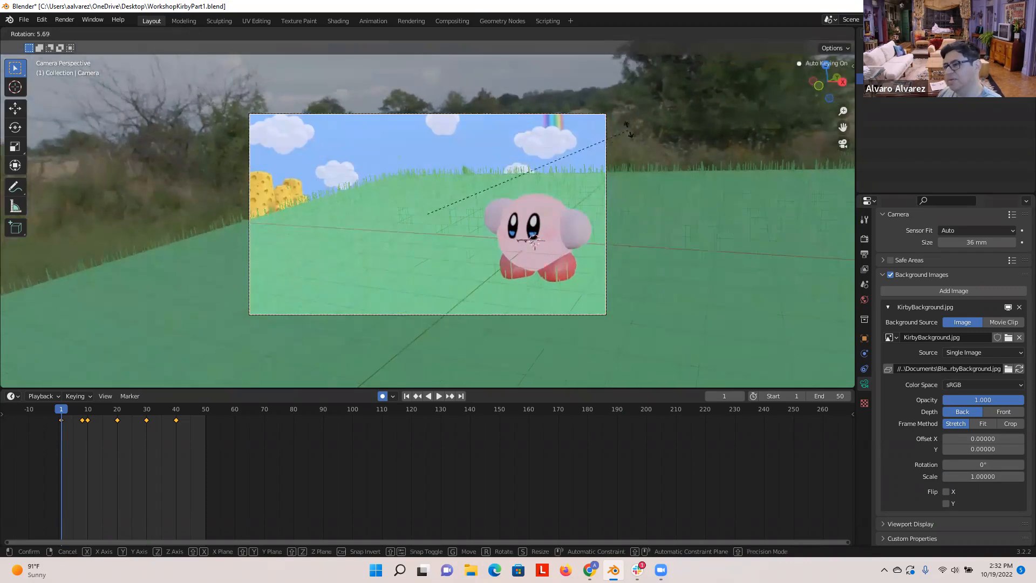
pyautogui.click(604, 203)
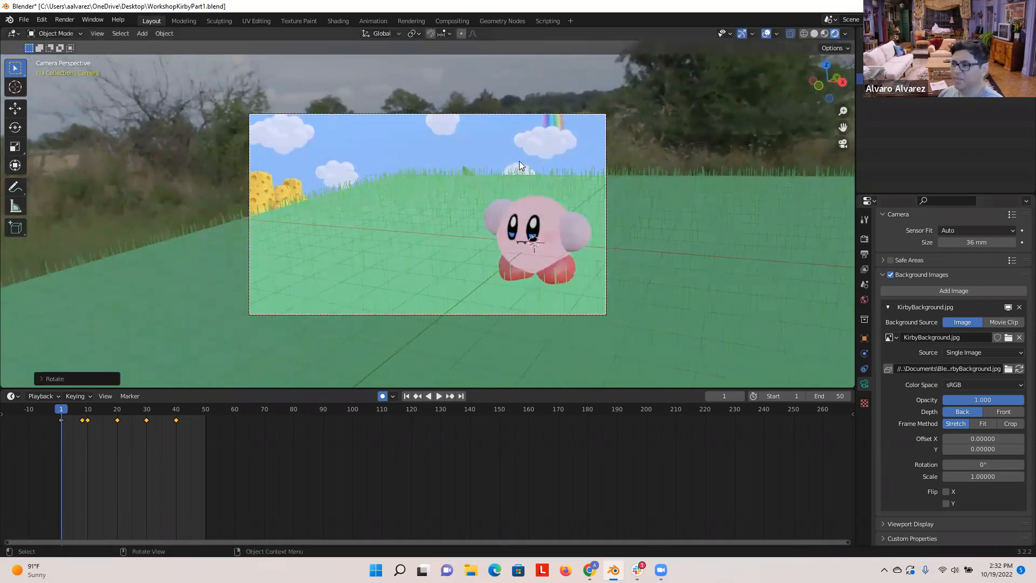
pyautogui.click(657, 218)
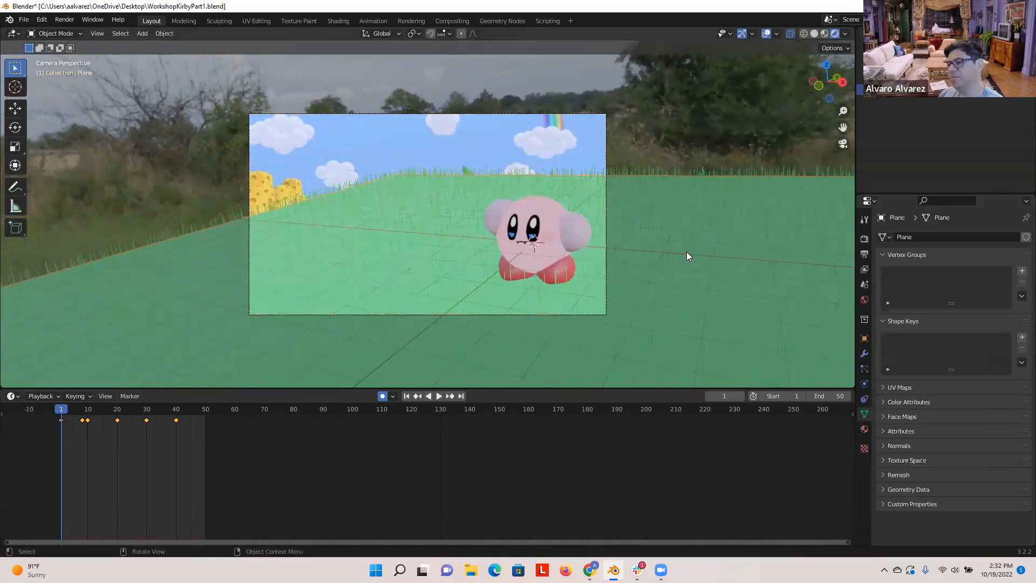
# - Render a still of frame 1, enlarge the result to check which background is rendered, and close it
pyautogui.click(61, 20)
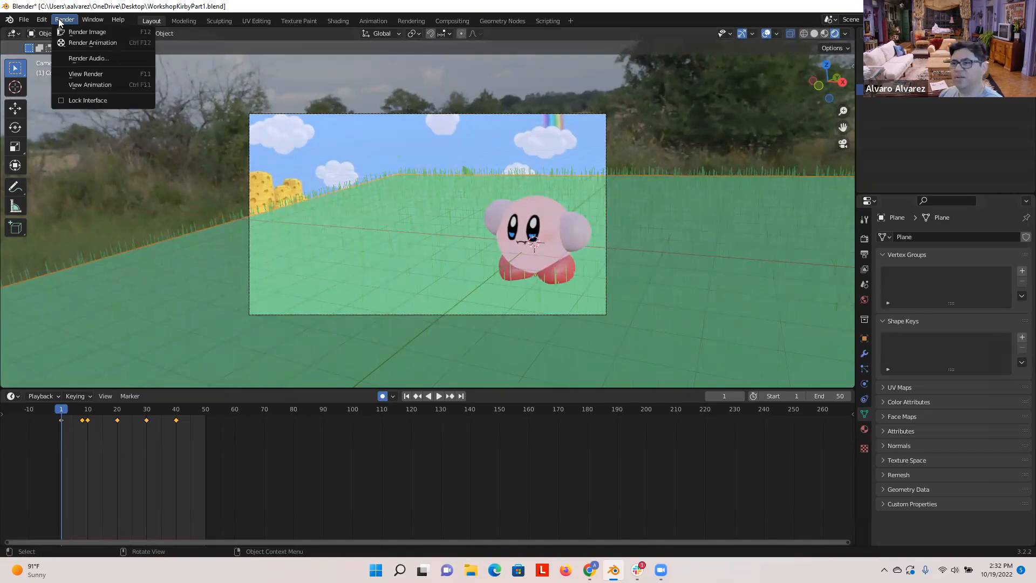
pyautogui.click(83, 34)
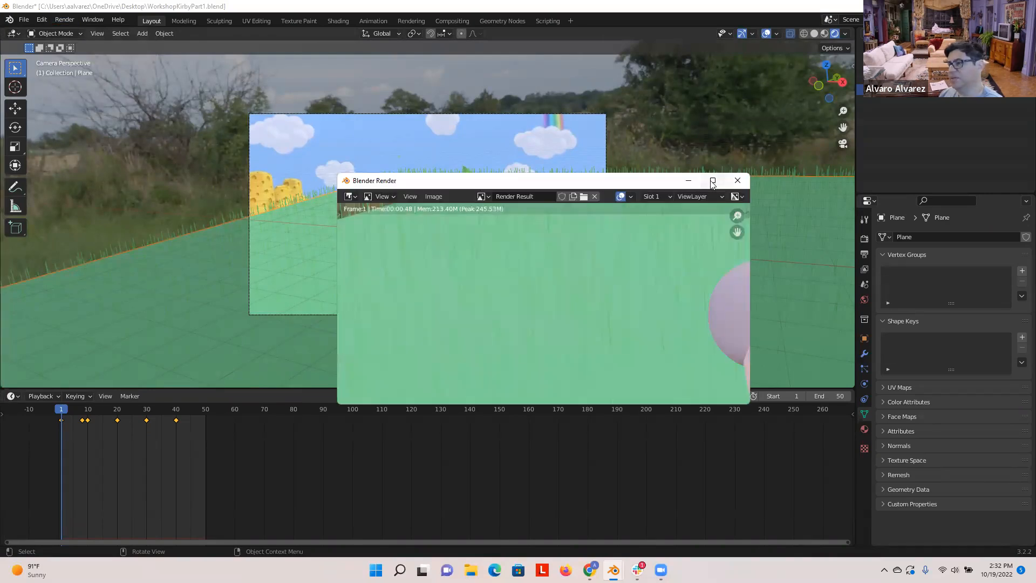
pyautogui.click(716, 178)
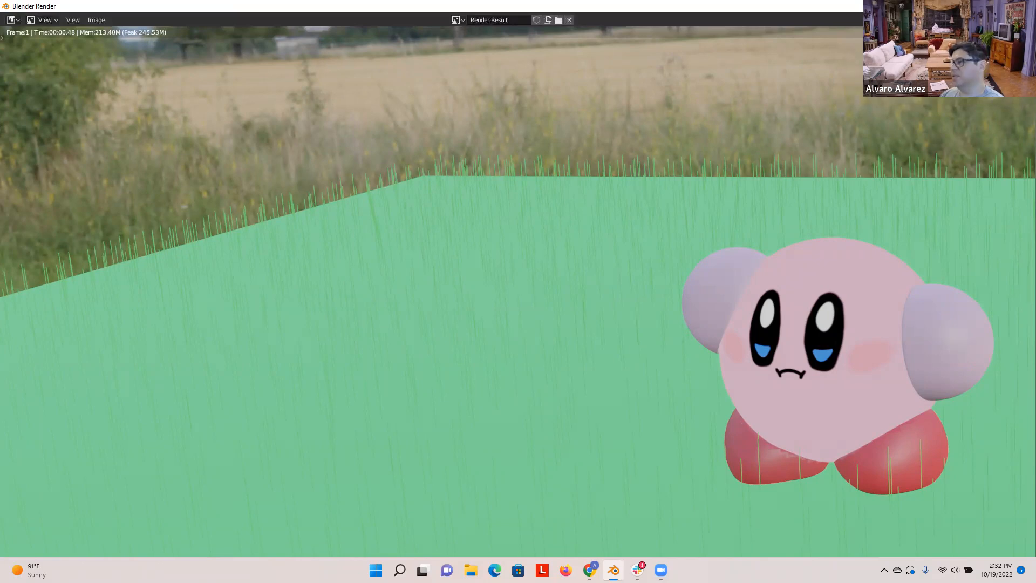
pyautogui.press('Escape')
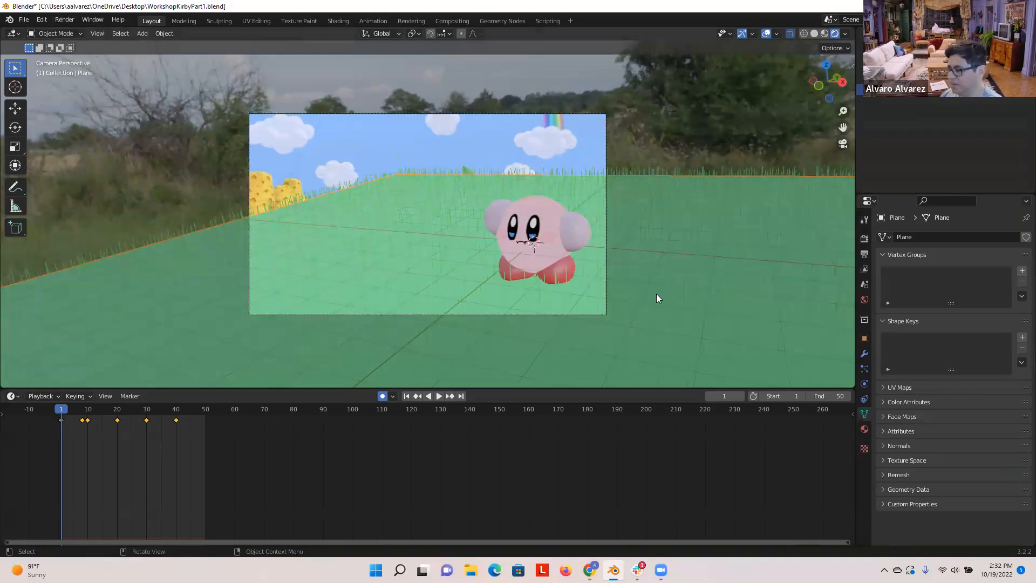
# - Enable Transparent in the scene's Film render settings to hide the HDRI meadow behind the scene
pyautogui.click(864, 241)
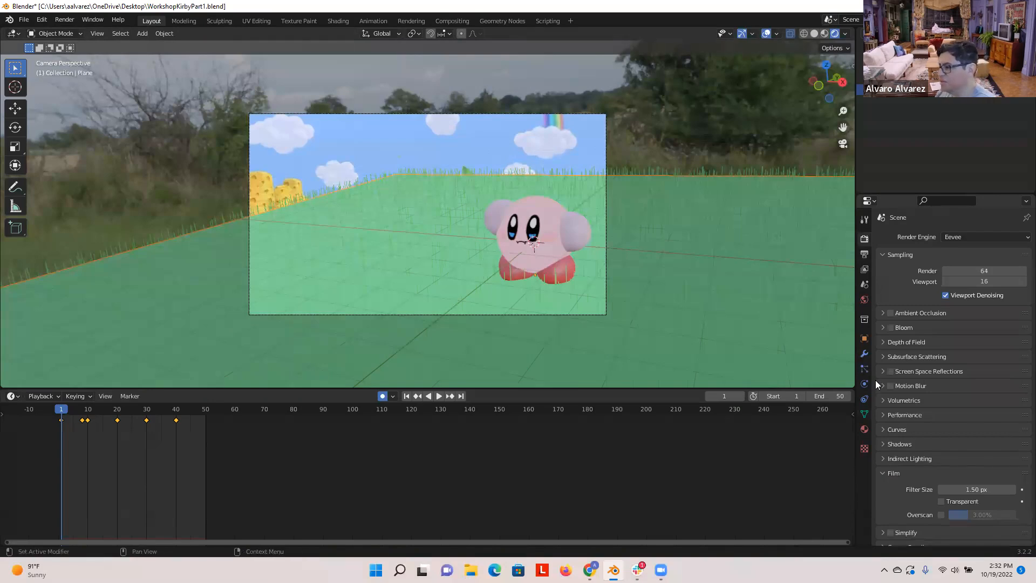
pyautogui.click(941, 502)
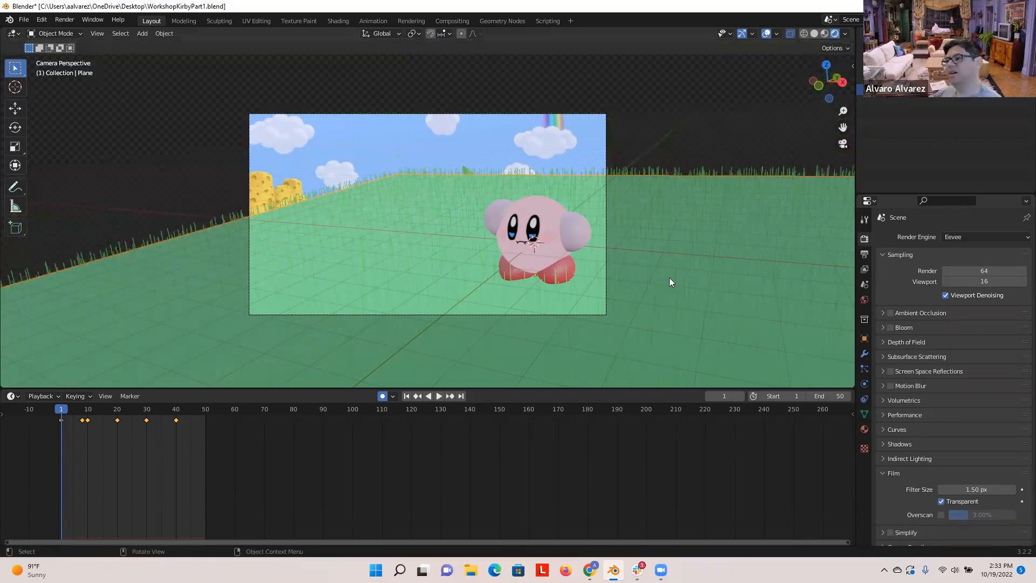
pyautogui.scroll(-1, 933, 498)
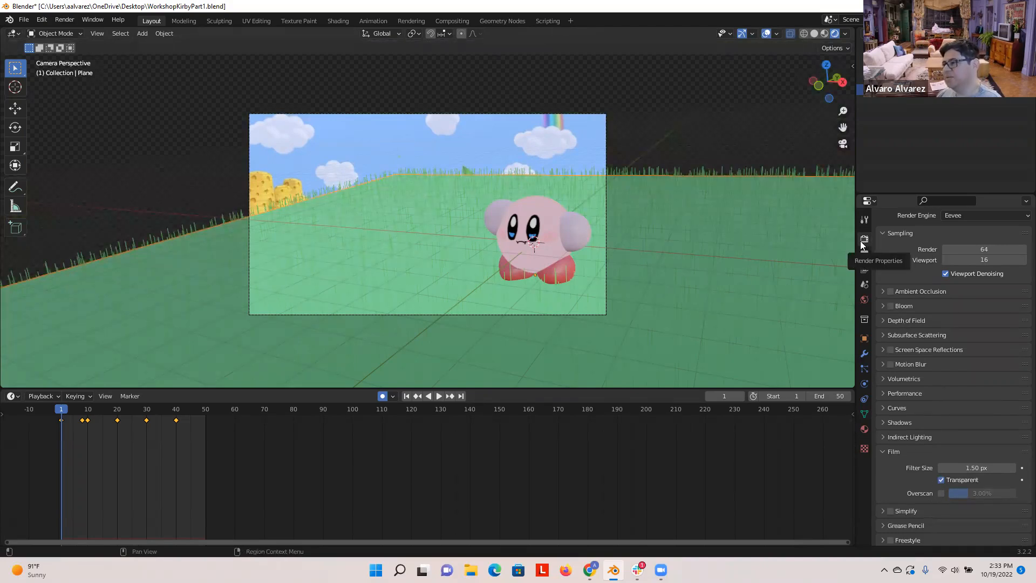
pyautogui.click(883, 451)
pyautogui.click(882, 472)
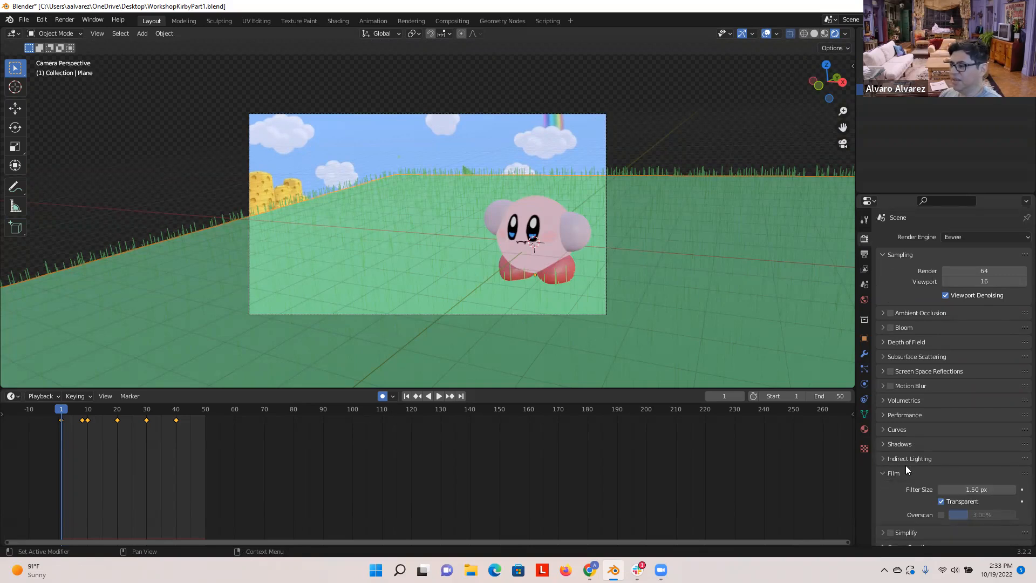
pyautogui.scroll(-1, 905, 466)
pyautogui.click(942, 480)
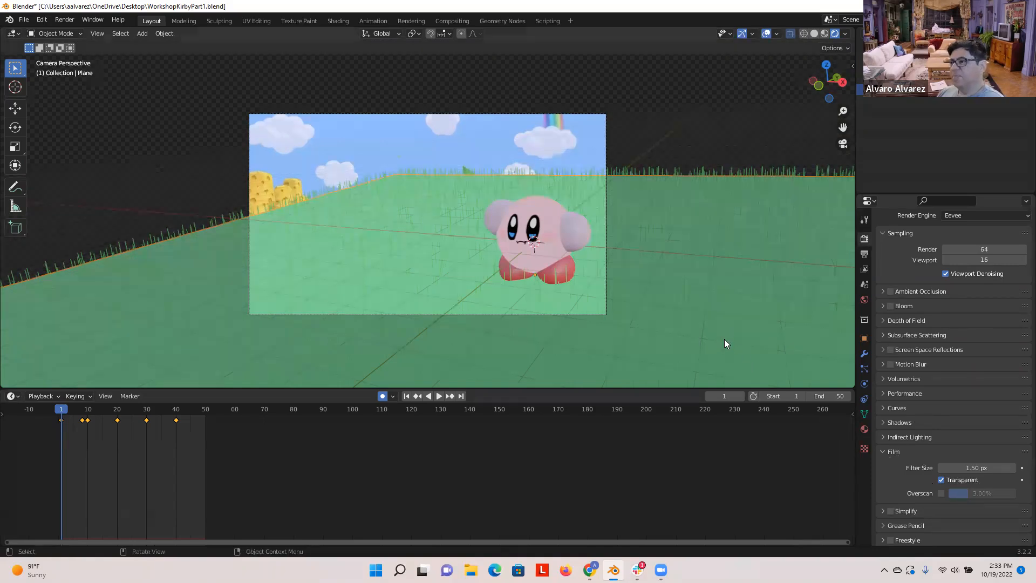
# - Enable nodes for compositing and space the Render Layers and Composite nodes farther apart
pyautogui.click(441, 19)
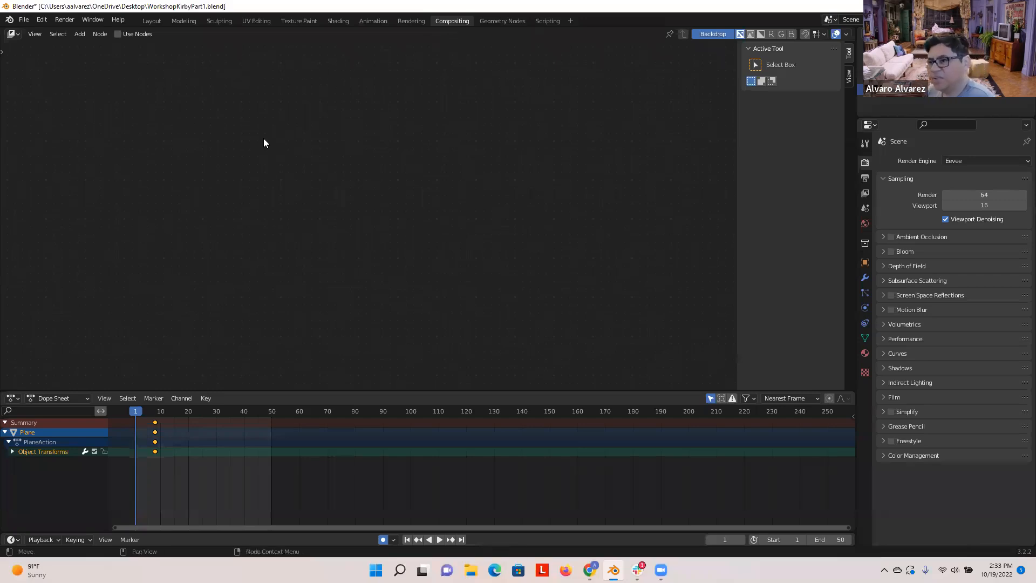
pyautogui.click(117, 34)
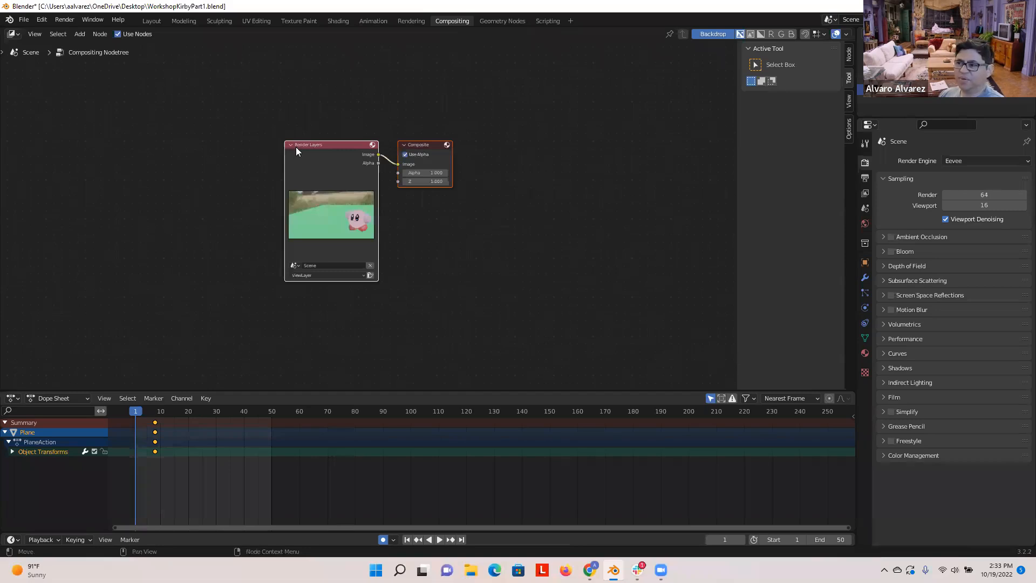
pyautogui.moveTo(300, 146); pyautogui.dragTo(218, 182)
pyautogui.moveTo(412, 146); pyautogui.dragTo(459, 176)
pyautogui.scroll(3, 435, 187)
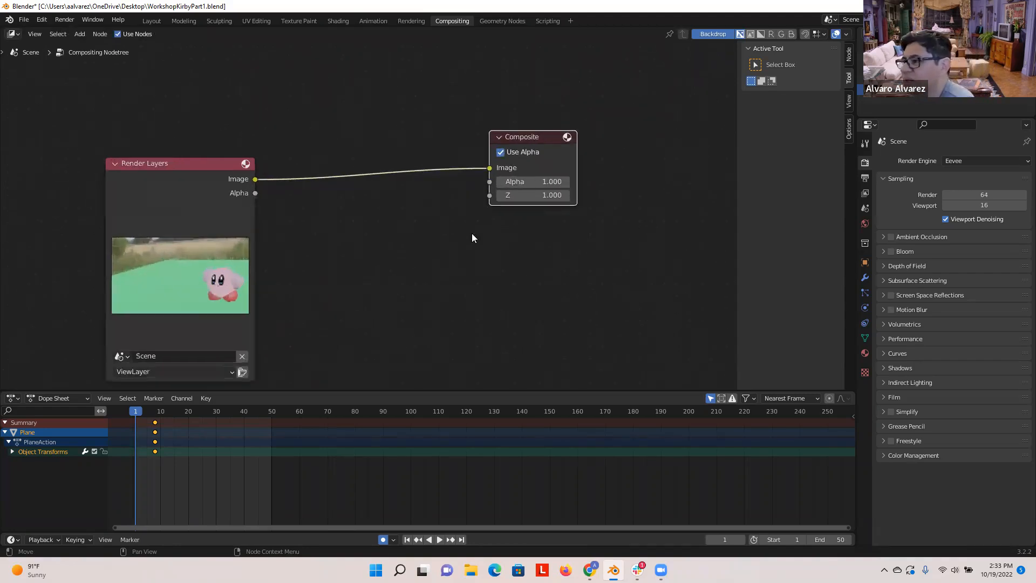
# - Add an Alpha Over color node on the link between the Render Layers and Composite nodes
pyautogui.scroll(-2, 450, 216)
pyautogui.scroll(-1, 449, 219)
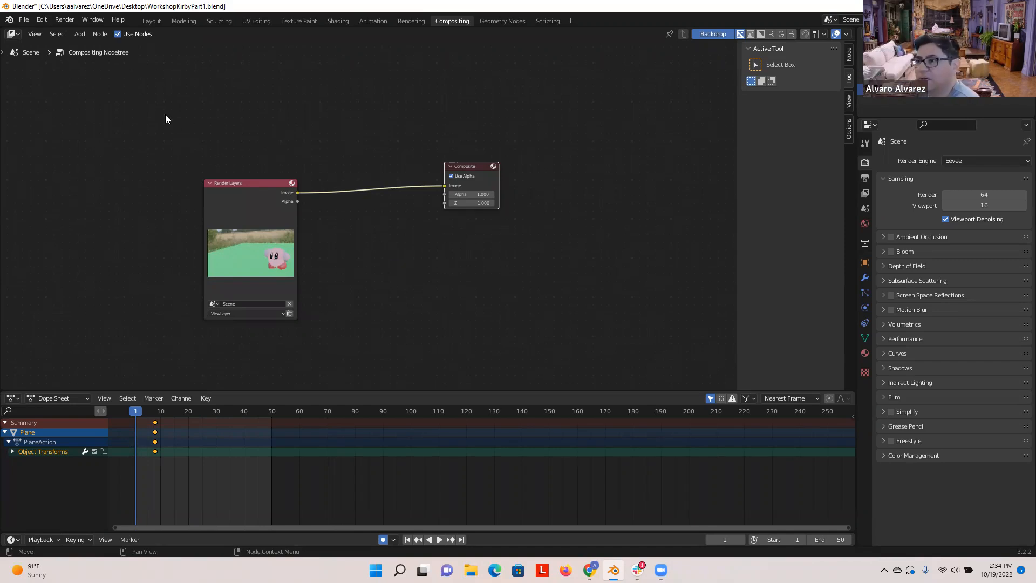
pyautogui.click(82, 33)
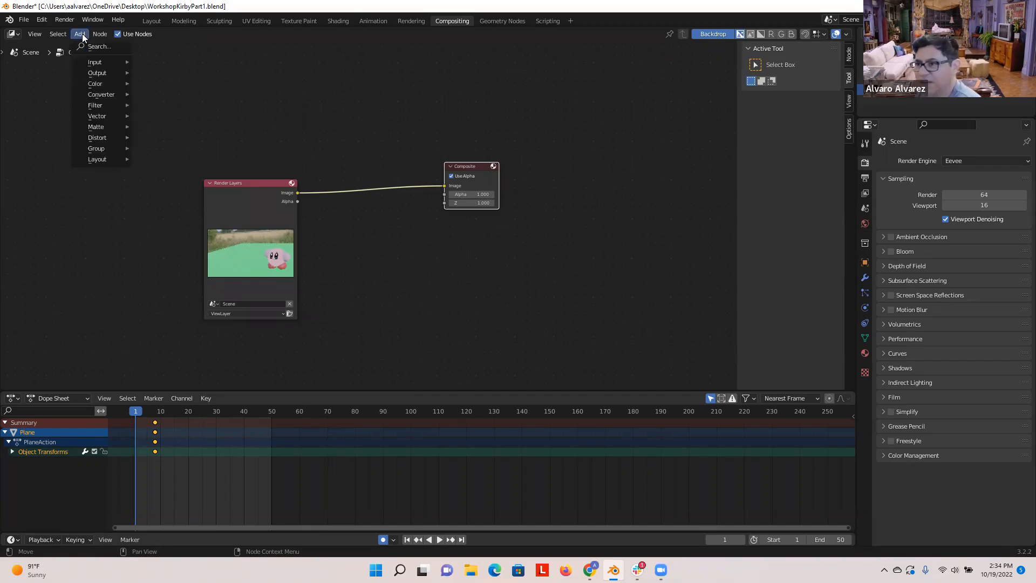
pyautogui.moveTo(102, 84)
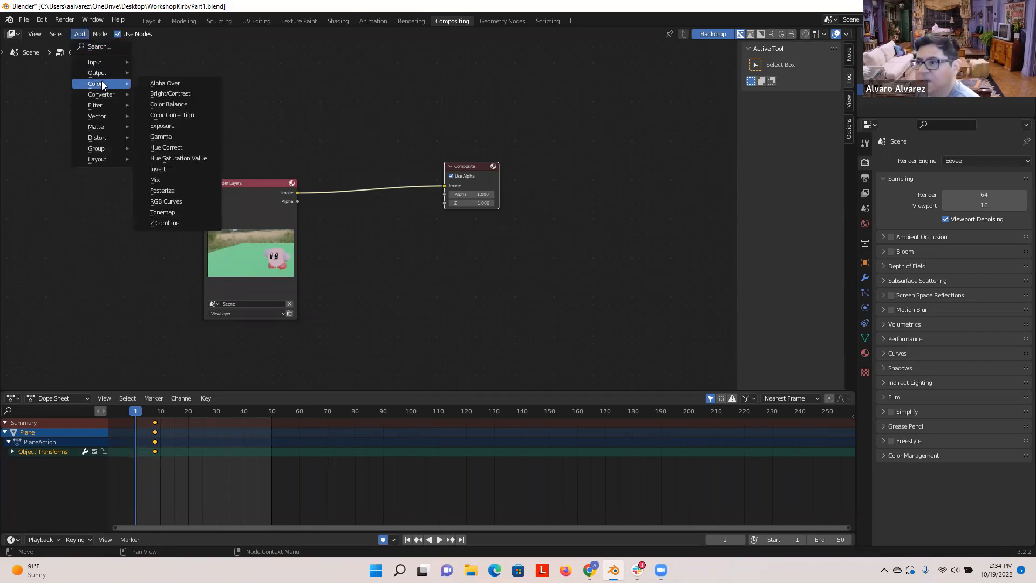
pyautogui.click(154, 82)
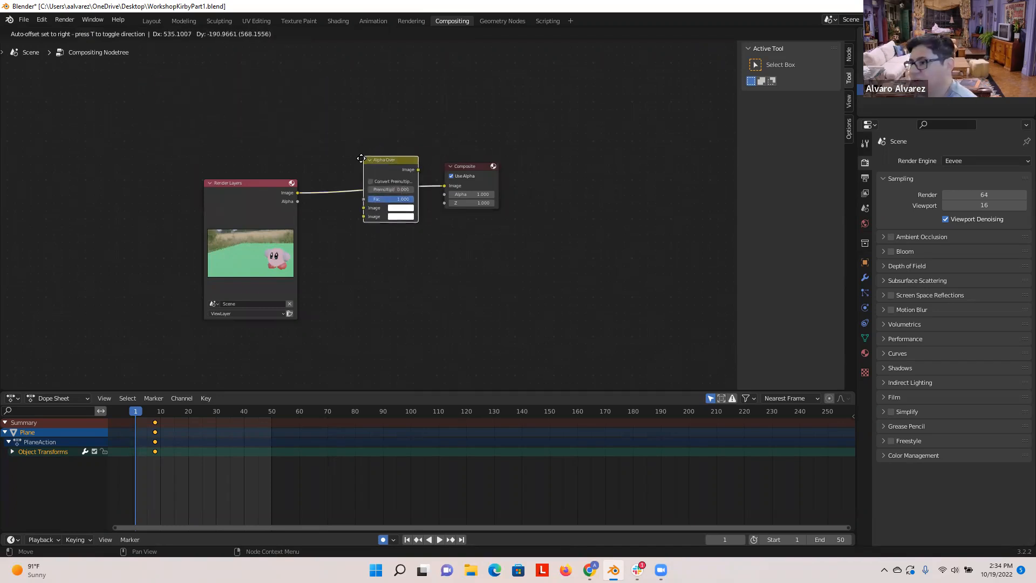
pyautogui.click(359, 162)
pyautogui.click(480, 274)
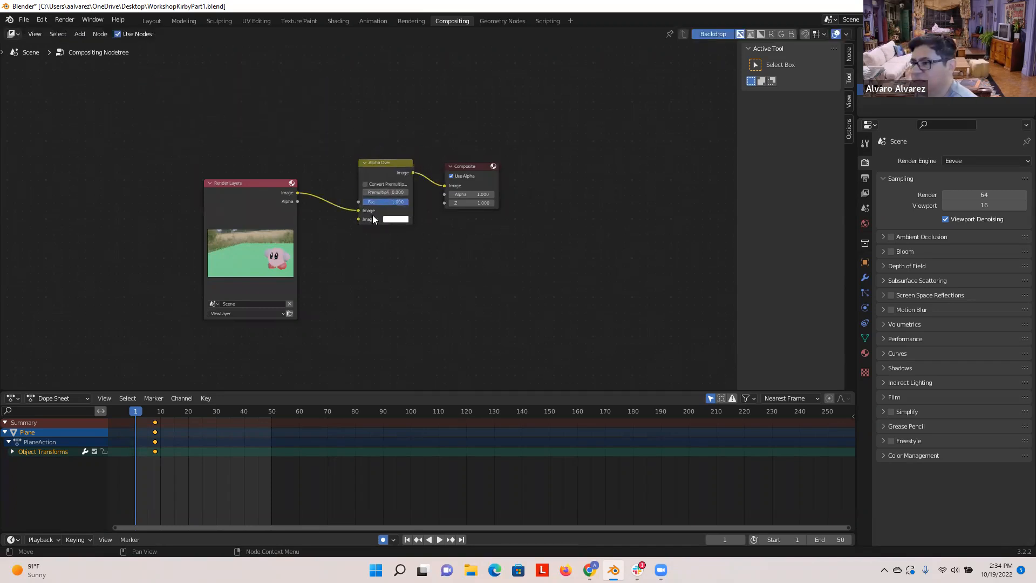
# - Reroute the Render Layers image to the second Image input of Alpha Over and move the Composite node farther away from it
pyautogui.scroll(1, 373, 205)
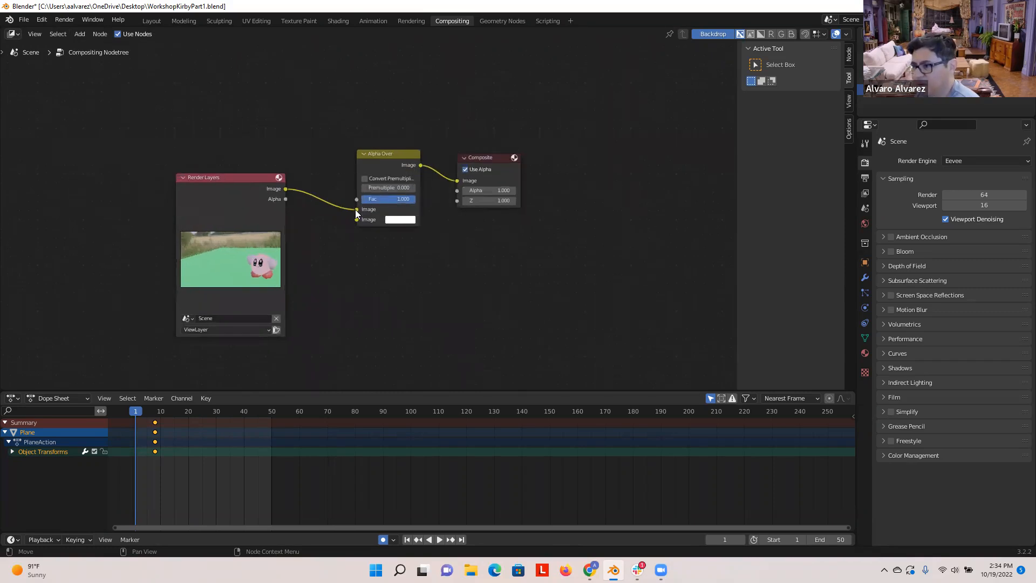
pyautogui.moveTo(355, 210); pyautogui.dragTo(356, 220)
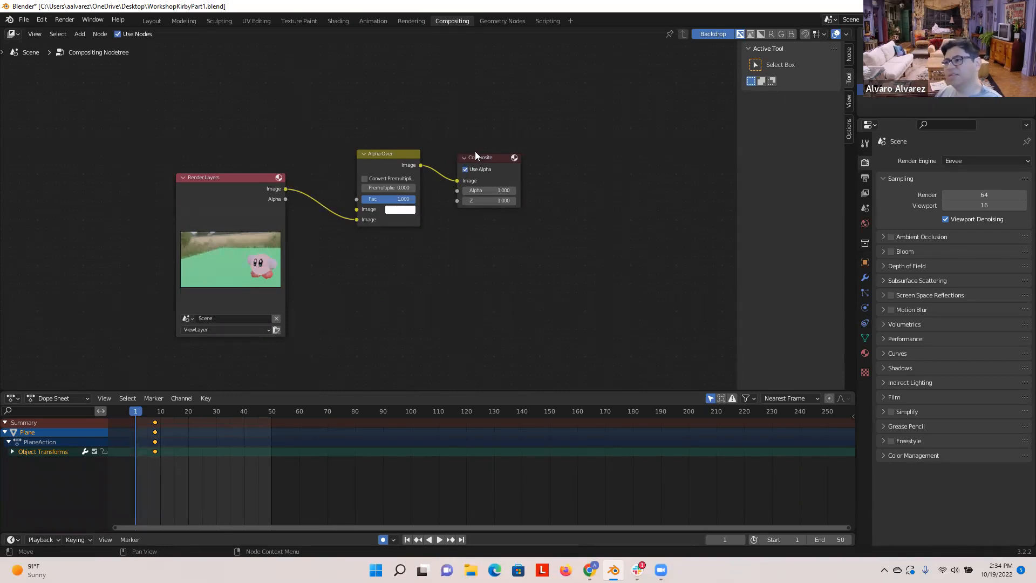
pyautogui.moveTo(476, 155); pyautogui.dragTo(512, 148)
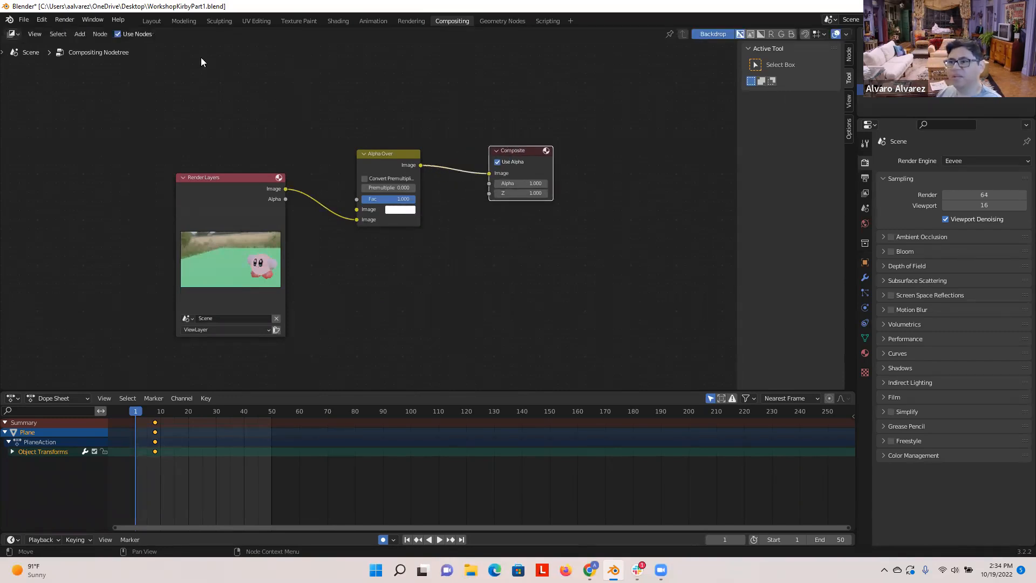
pyautogui.click(80, 34)
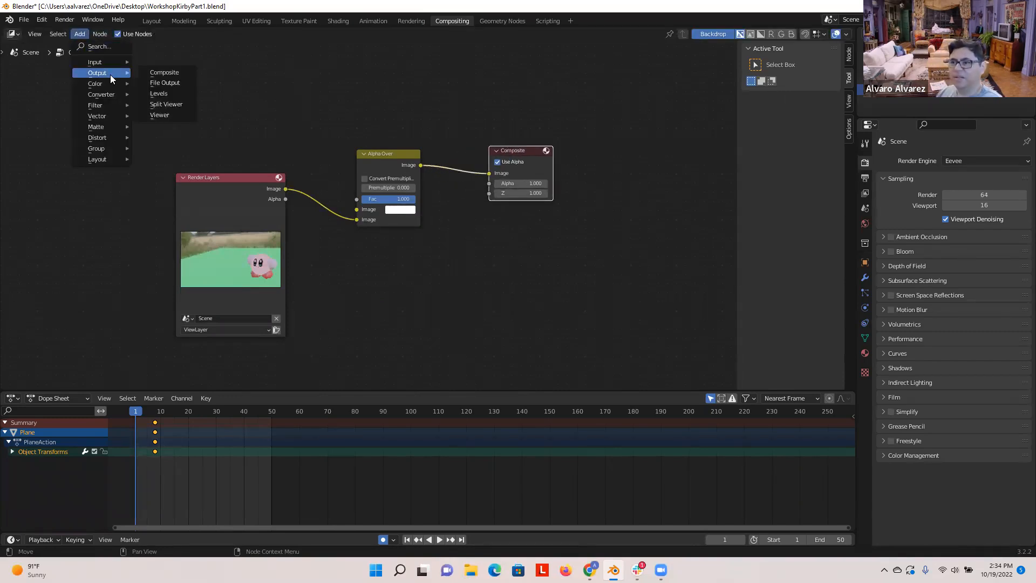
pyautogui.moveTo(111, 94)
pyautogui.moveTo(110, 86)
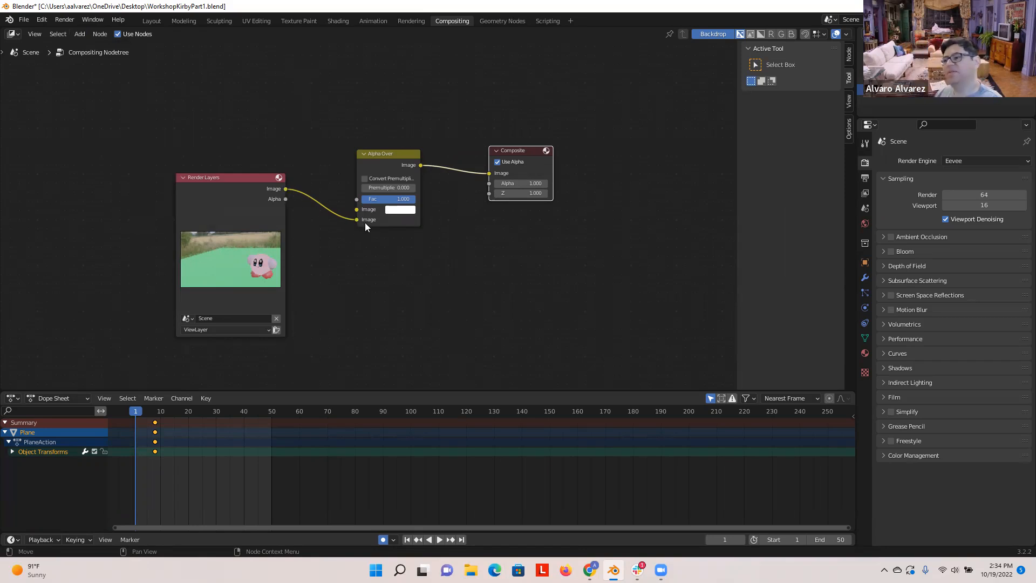
pyautogui.scroll(3, 393, 235)
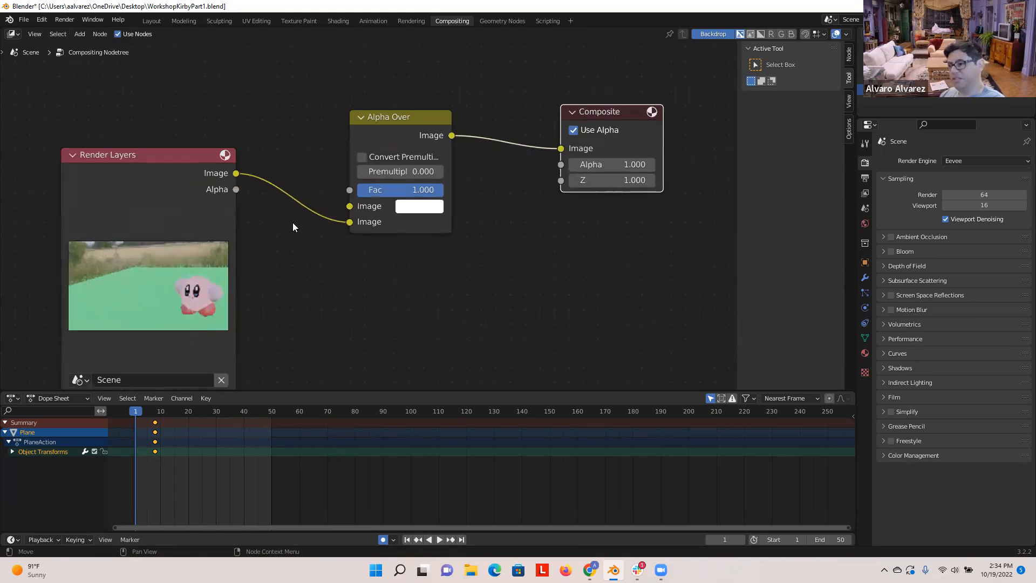
pyautogui.scroll(-2, 294, 223)
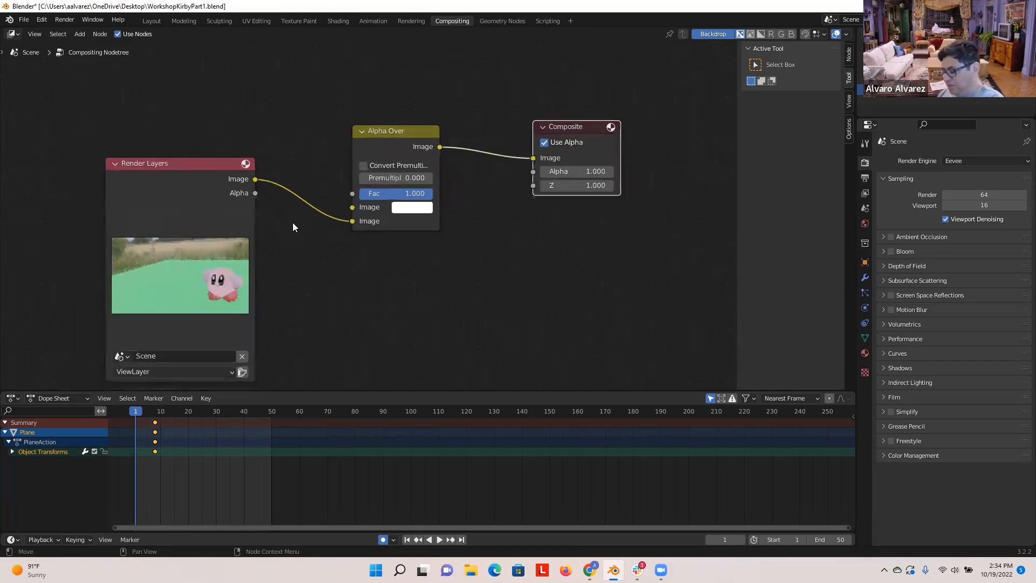
pyautogui.scroll(-1, 293, 226)
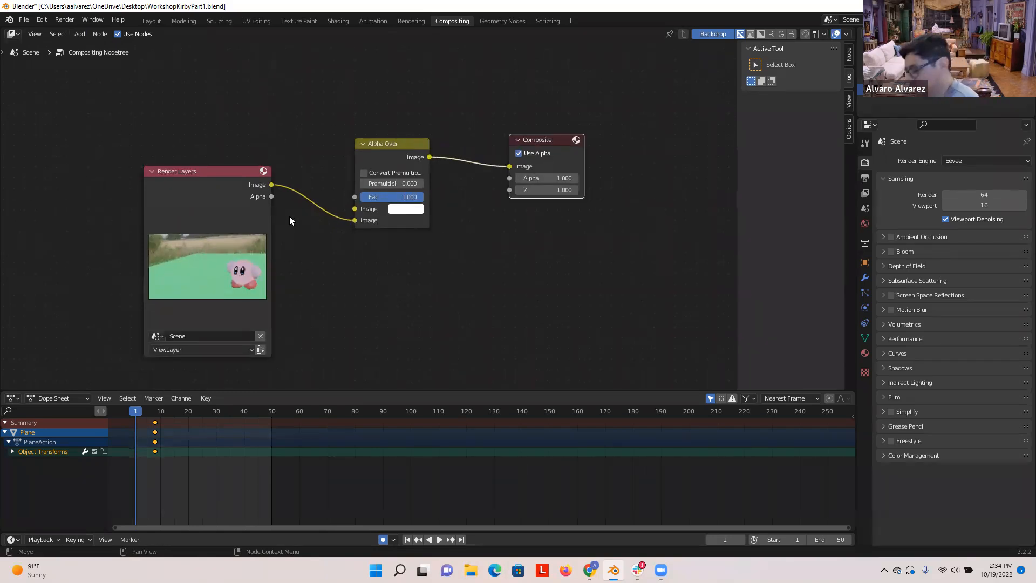
# - Add a Scale distort node above Render Layers and connect its image output to the first Image input of Alpha Over
pyautogui.click(81, 35)
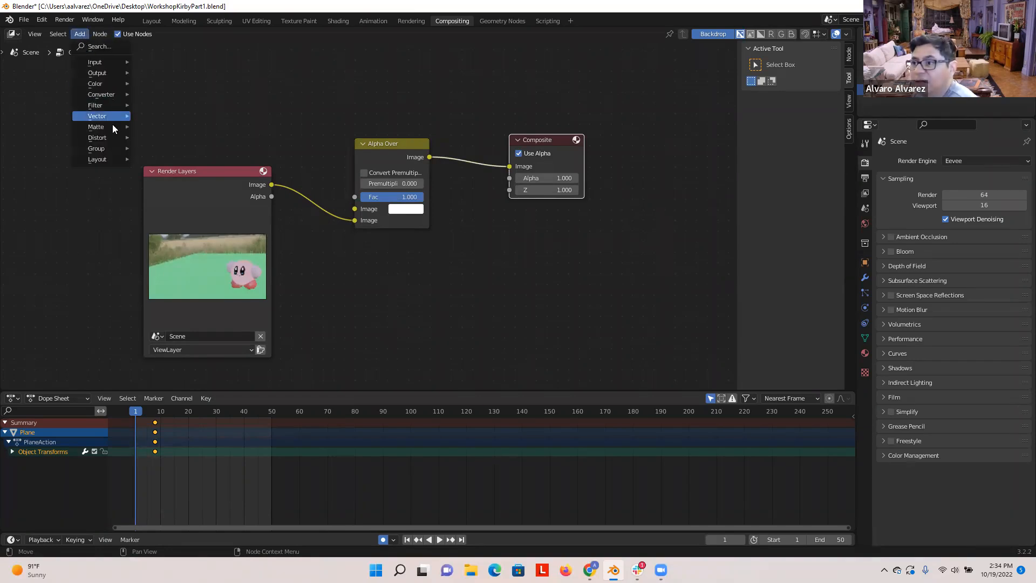
pyautogui.moveTo(109, 140)
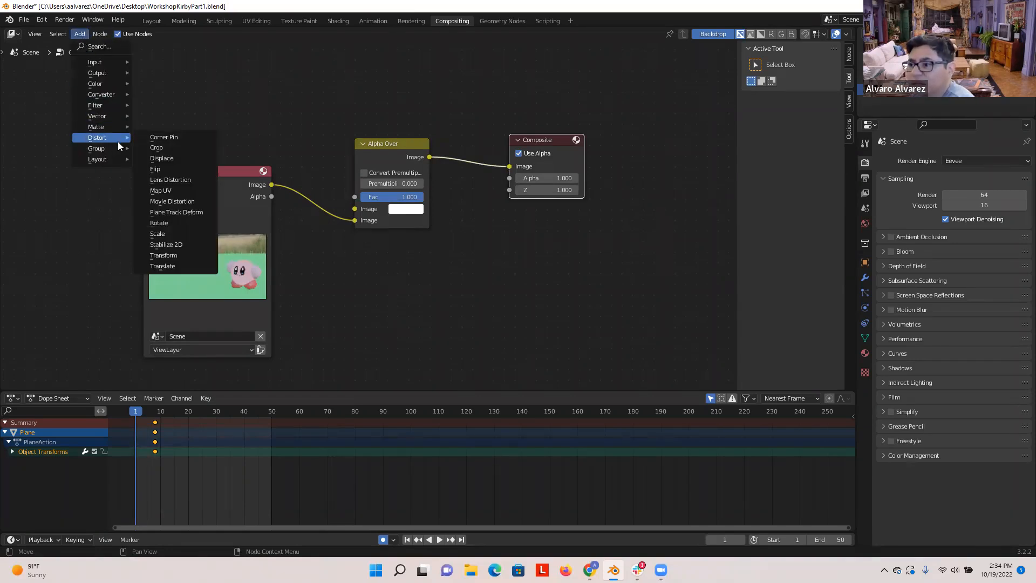
pyautogui.click(169, 234)
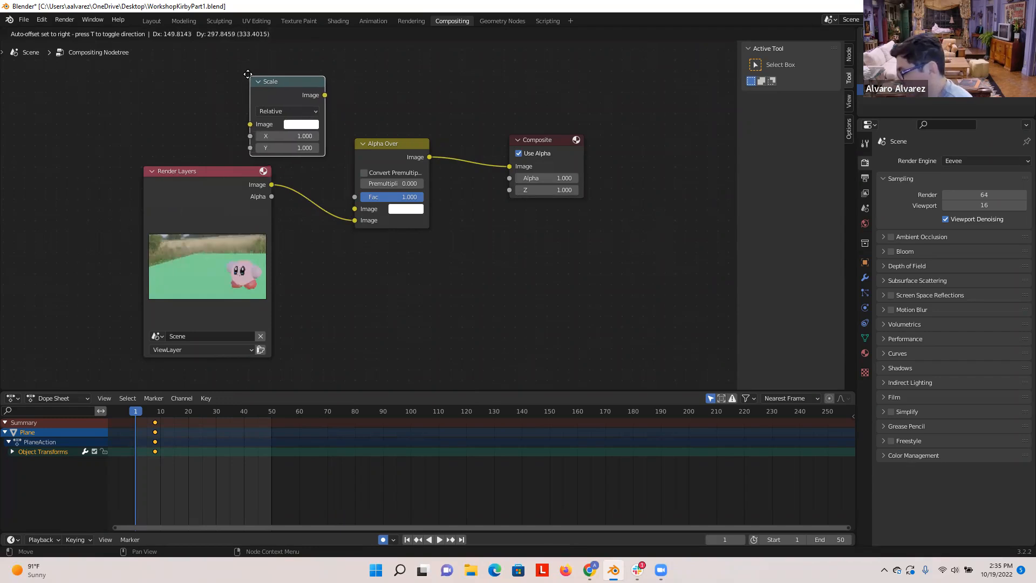
pyautogui.click(224, 64)
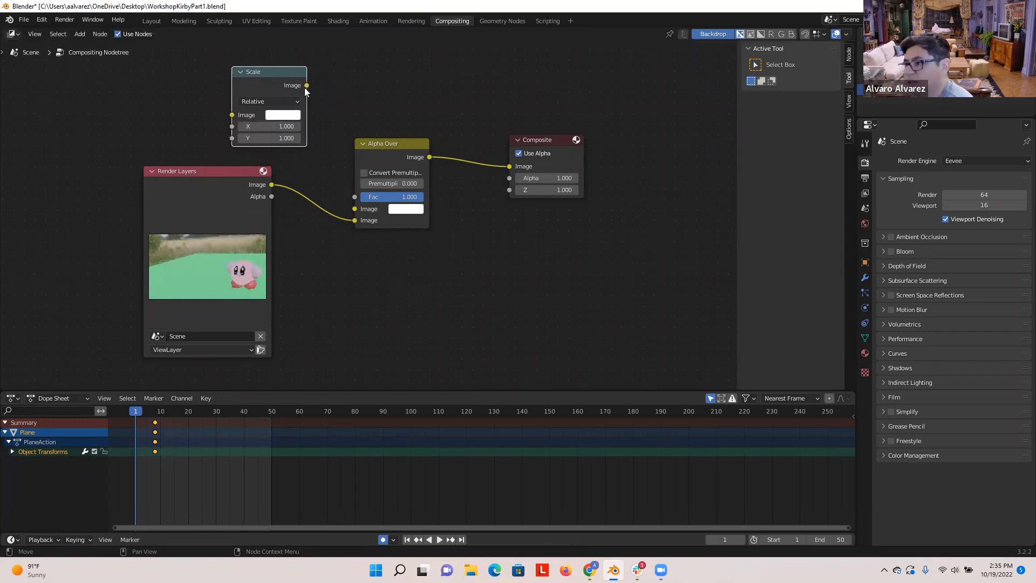
pyautogui.moveTo(307, 86); pyautogui.dragTo(353, 211)
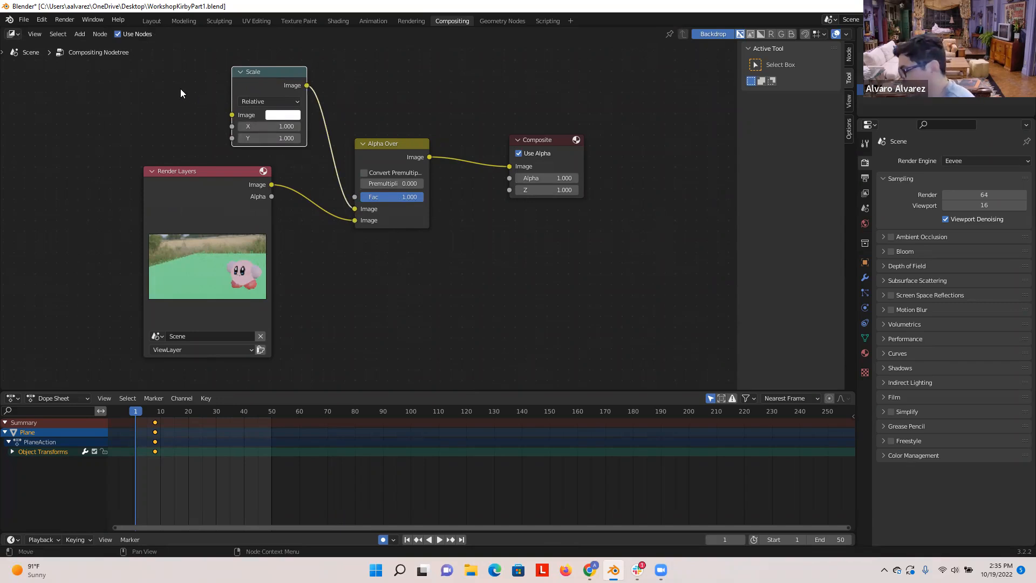
# - Add an Image input node before the Scale node and connect its image output to the Scale node's Image input
pyautogui.scroll(-2, 181, 88)
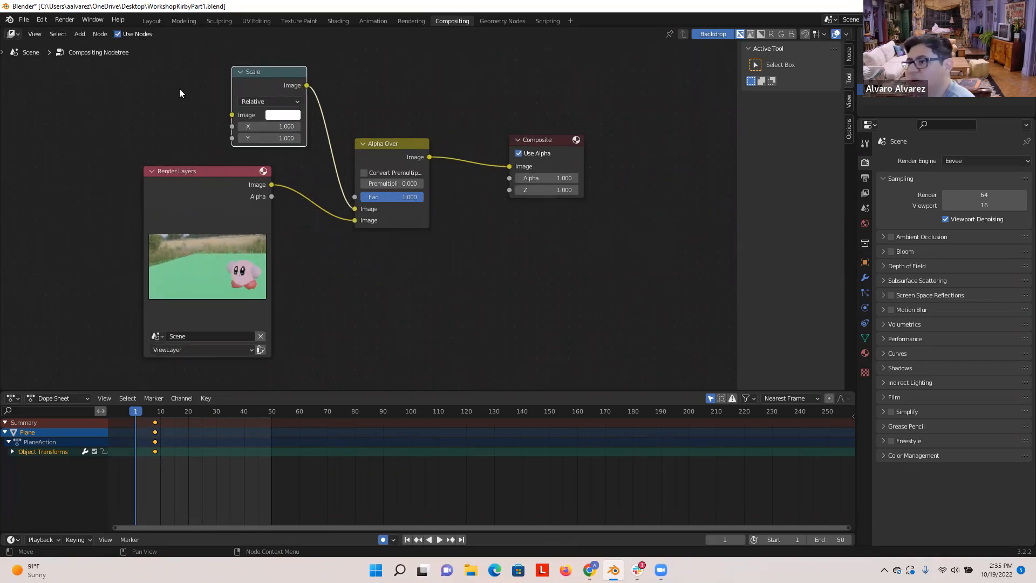
pyautogui.click(81, 34)
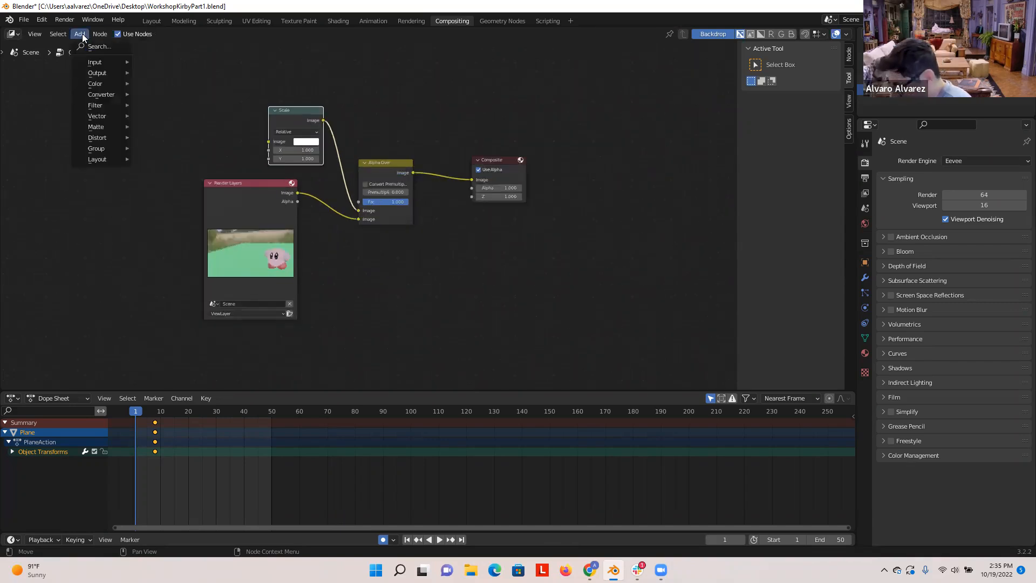
pyautogui.moveTo(102, 62)
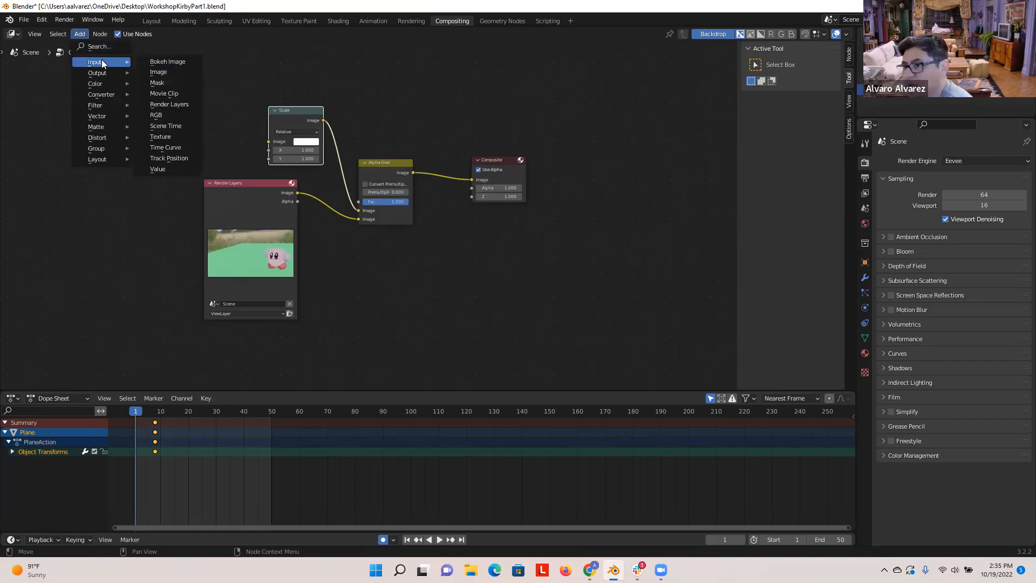
pyautogui.click(157, 72)
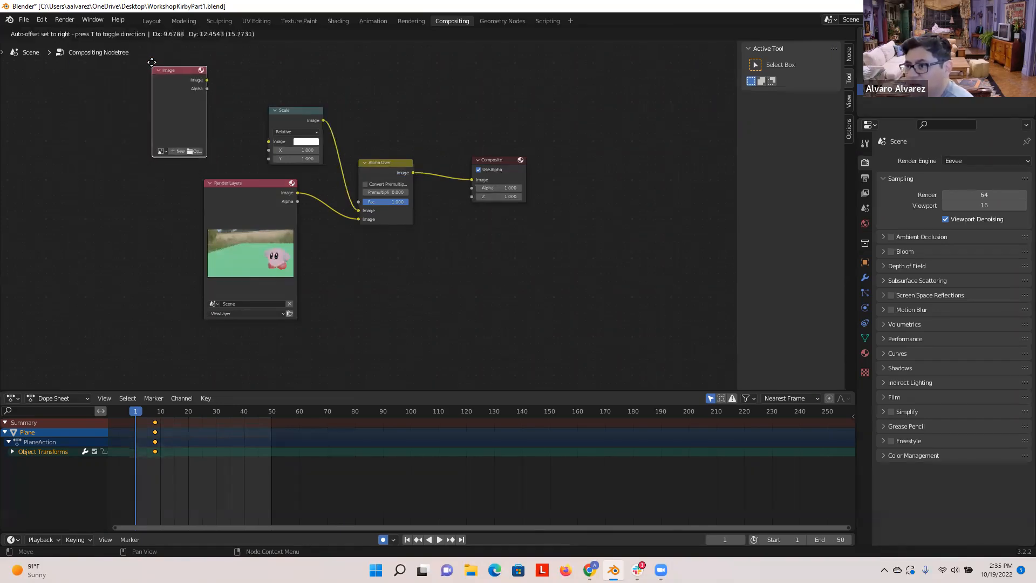
pyautogui.click(151, 67)
pyautogui.moveTo(206, 76); pyautogui.dragTo(266, 142)
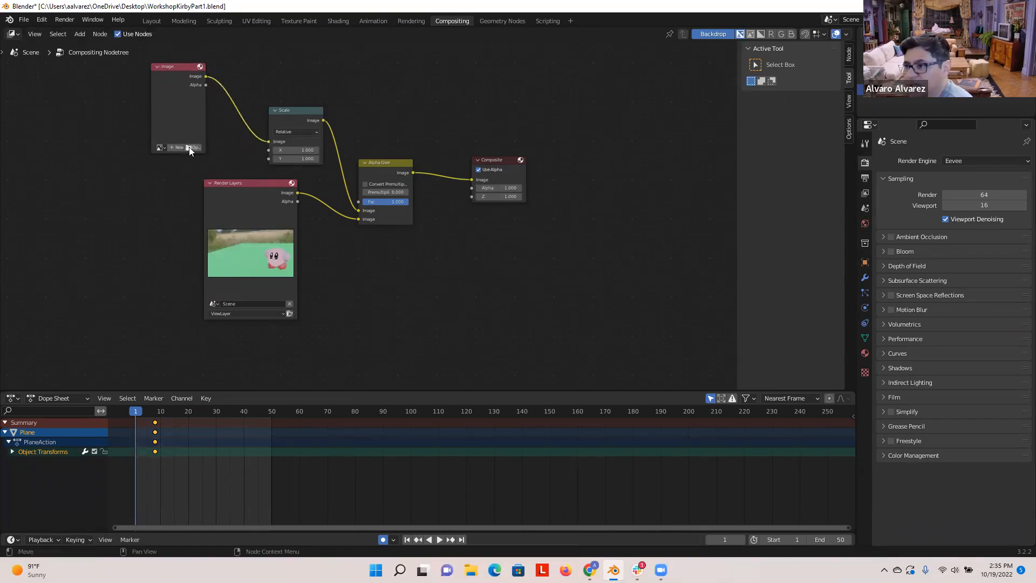
# - Load KirbyBackground.jpg from the Kirby folder inside Documents into the Image node
pyautogui.scroll(1, 189, 147)
pyautogui.click(168, 137)
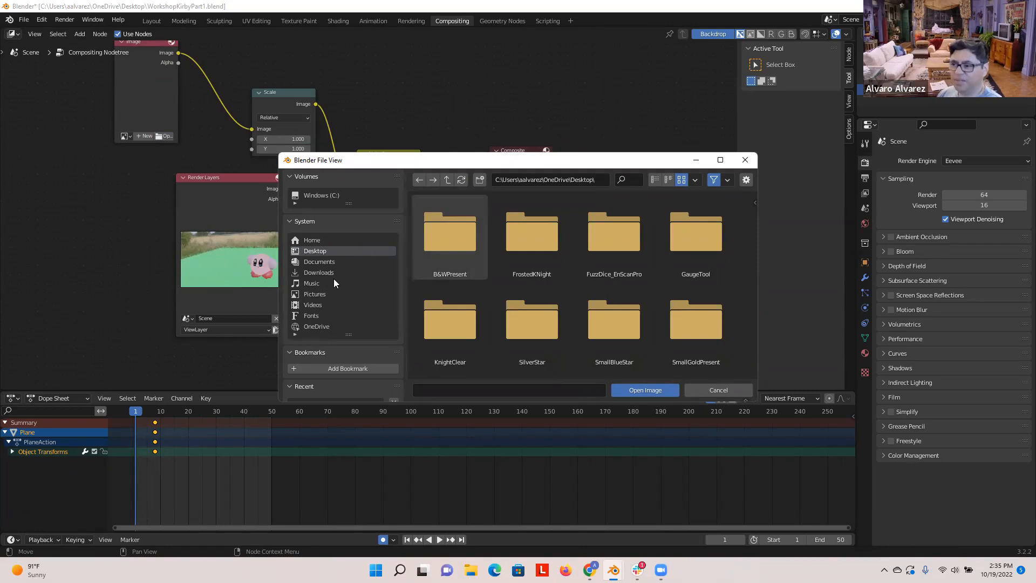
pyautogui.click(323, 262)
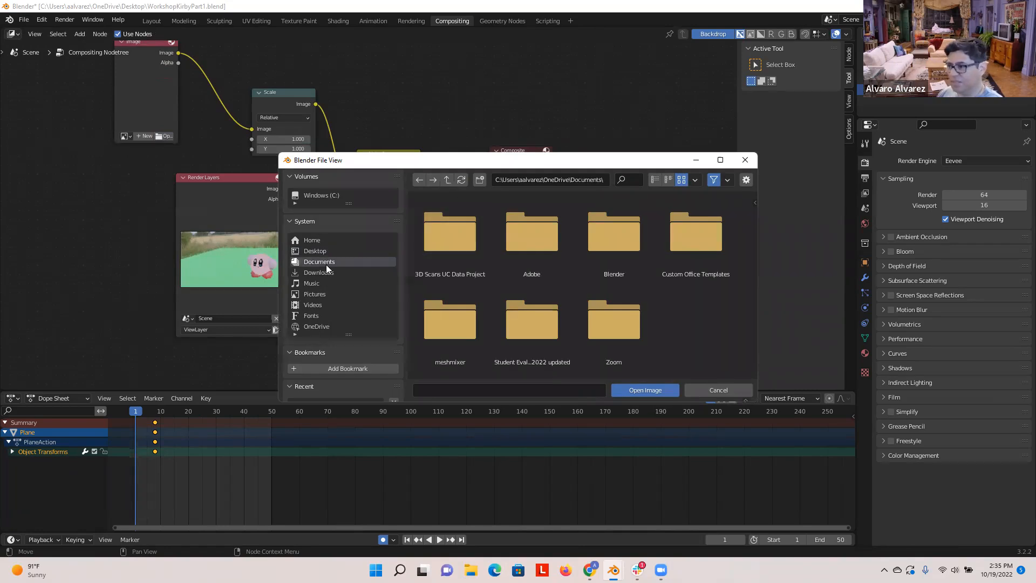
pyautogui.doubleClick(623, 250)
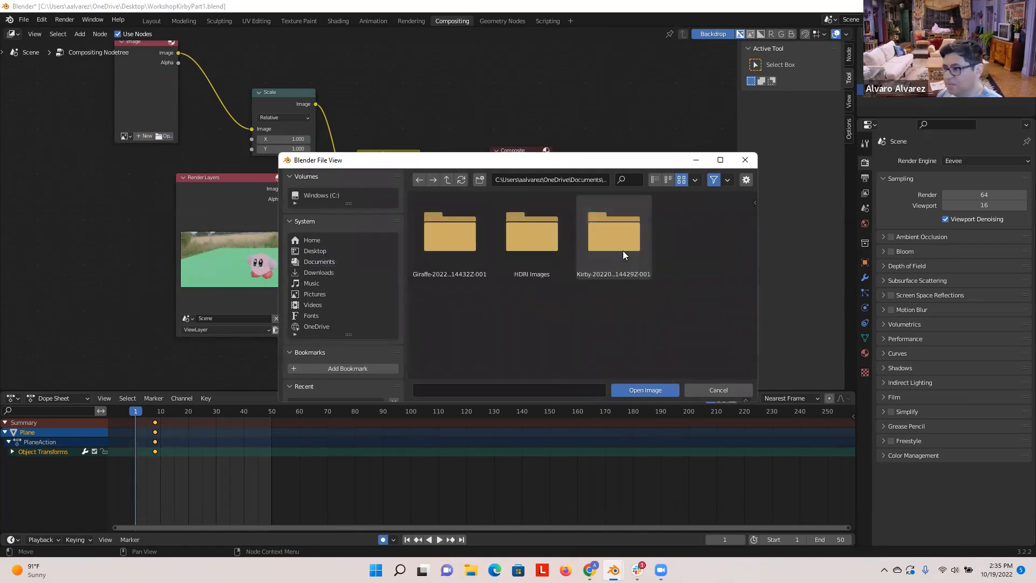
pyautogui.doubleClick(621, 249)
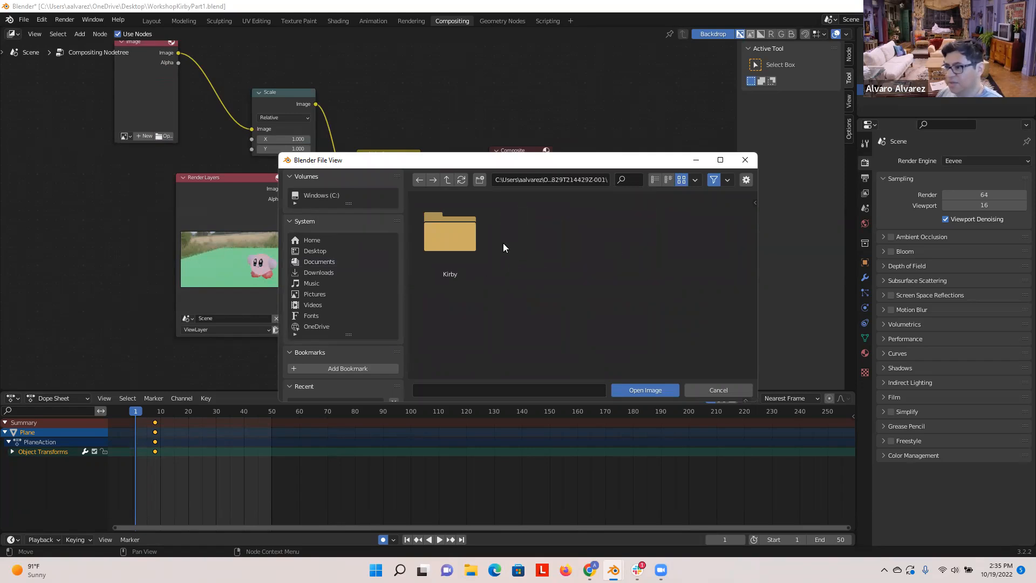
pyautogui.doubleClick(460, 240)
pyautogui.click(635, 313)
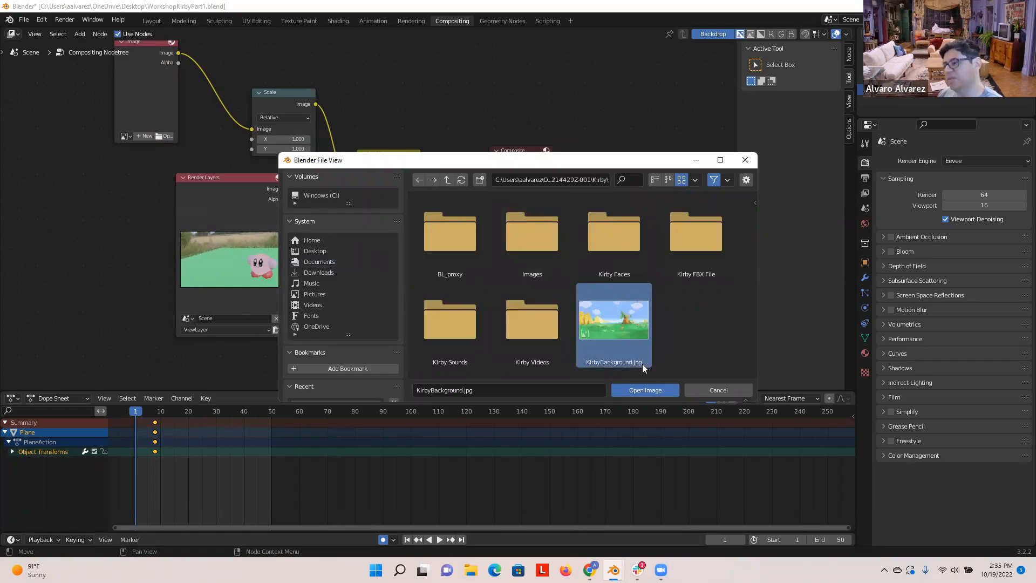
pyautogui.click(647, 390)
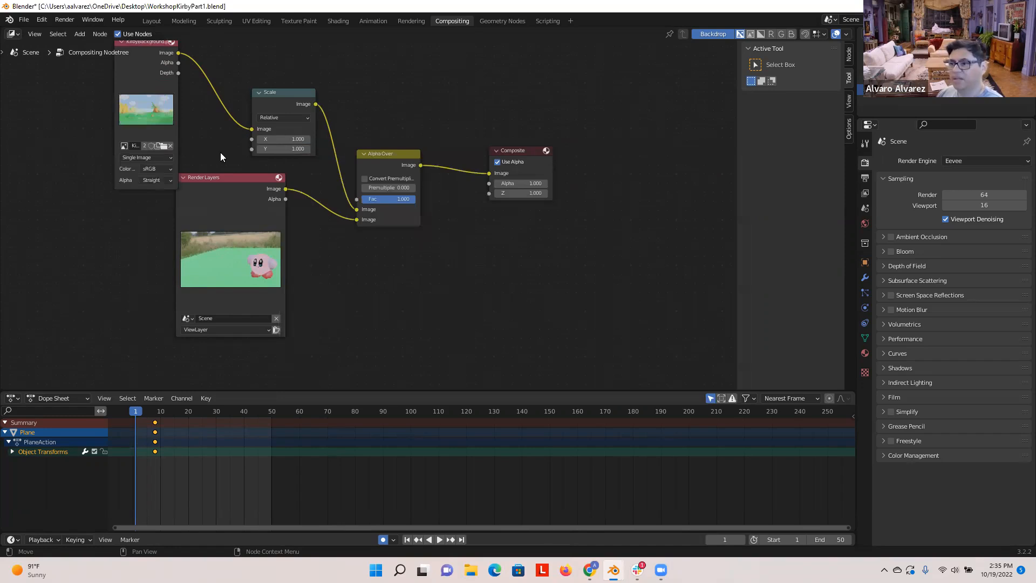
# - Move the Render Layers node clear of the background image node and set the Scale node's space to Render Size
pyautogui.scroll(2, 170, 175)
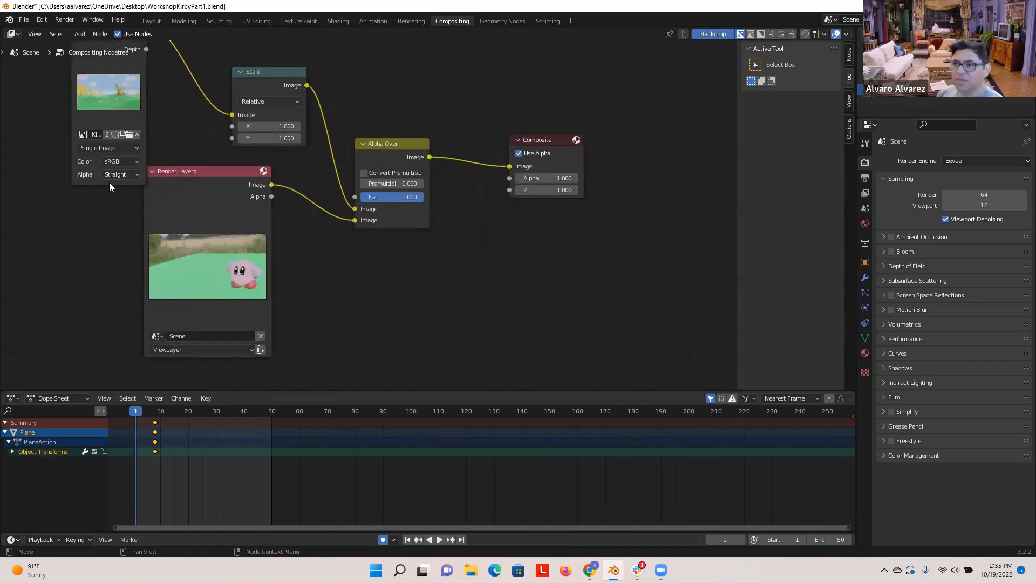
pyautogui.moveTo(197, 174); pyautogui.dragTo(208, 199)
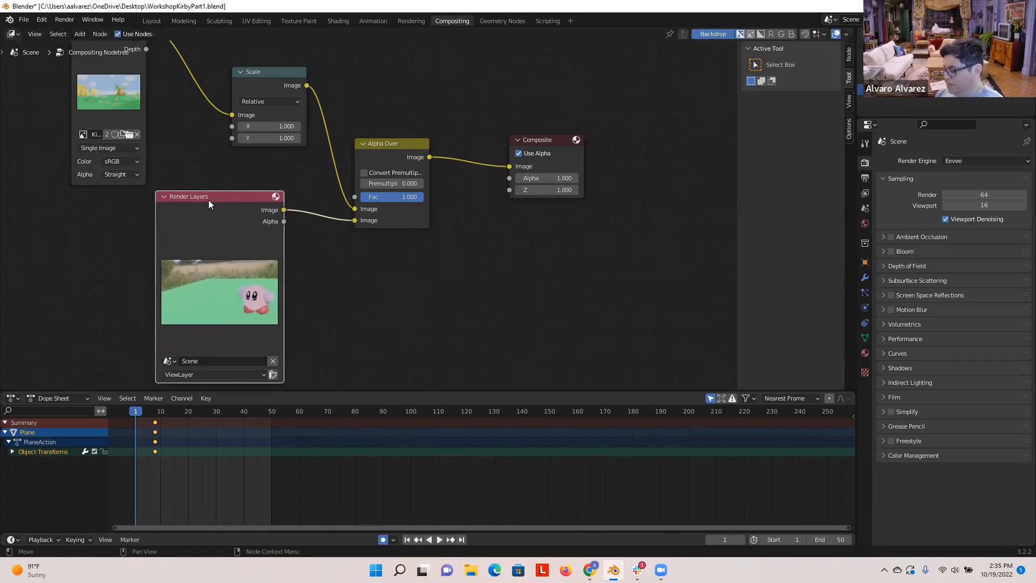
pyautogui.click(296, 103)
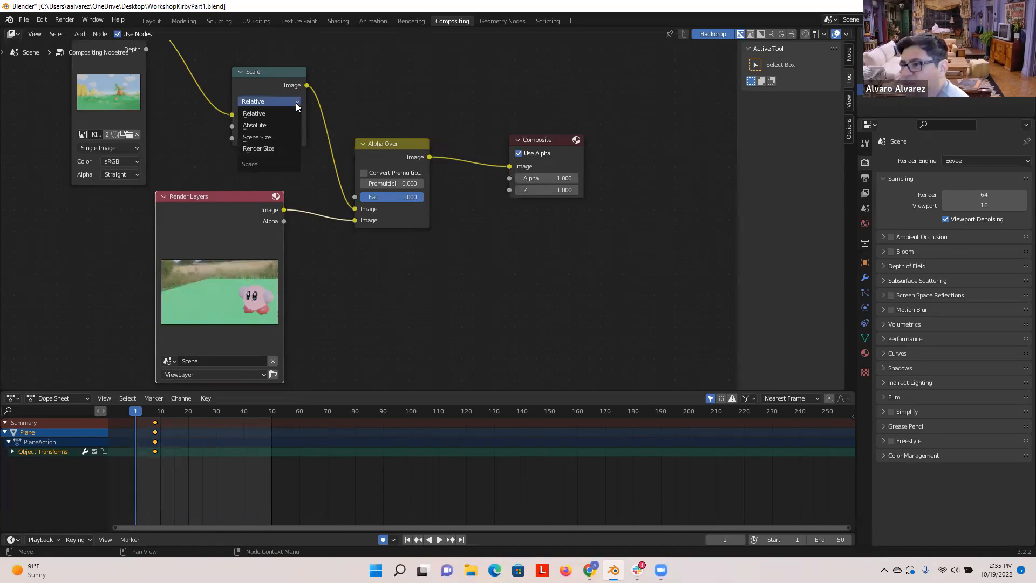
pyautogui.click(274, 149)
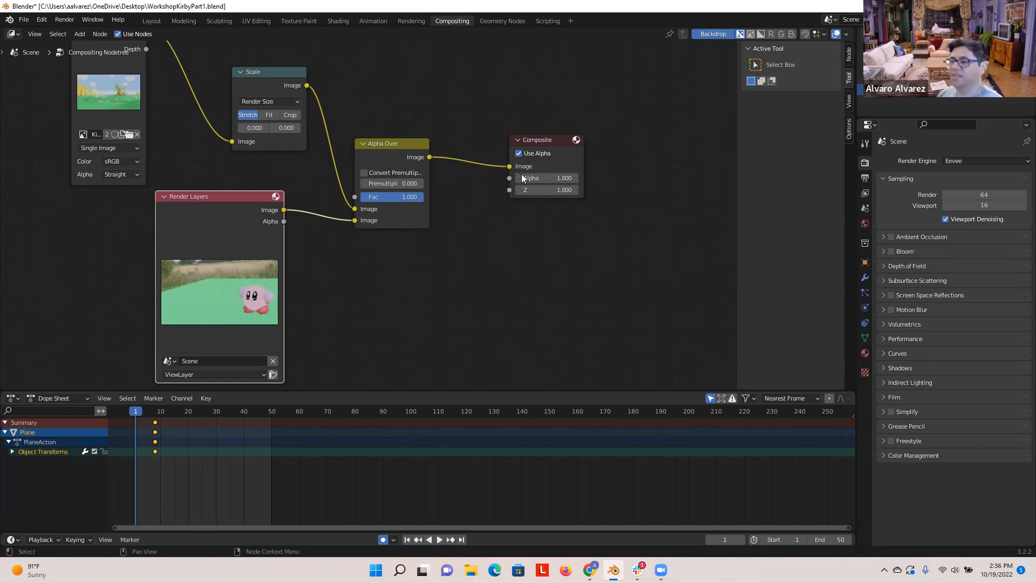
pyautogui.scroll(-2, 471, 248)
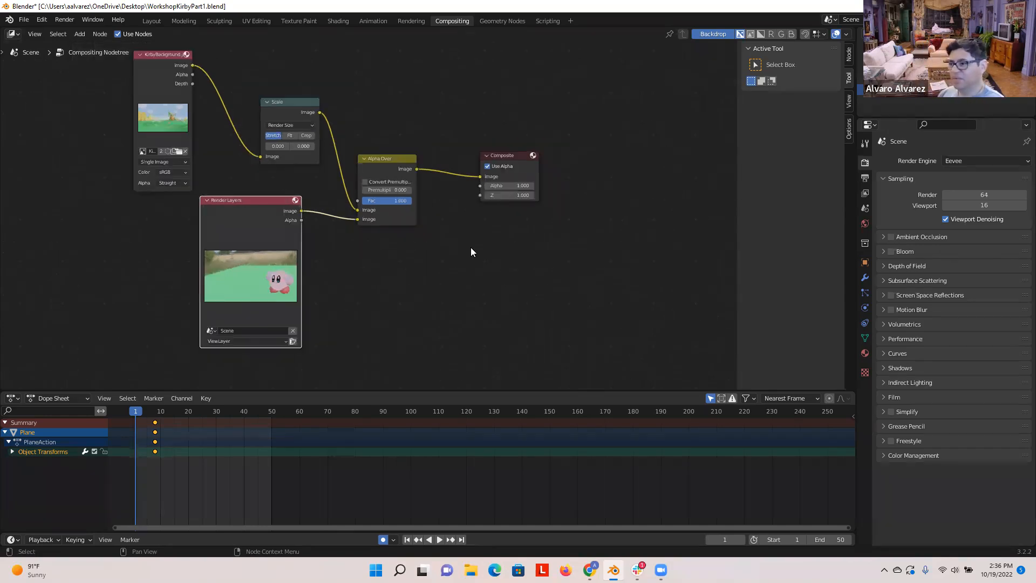
pyautogui.scroll(-1, 470, 252)
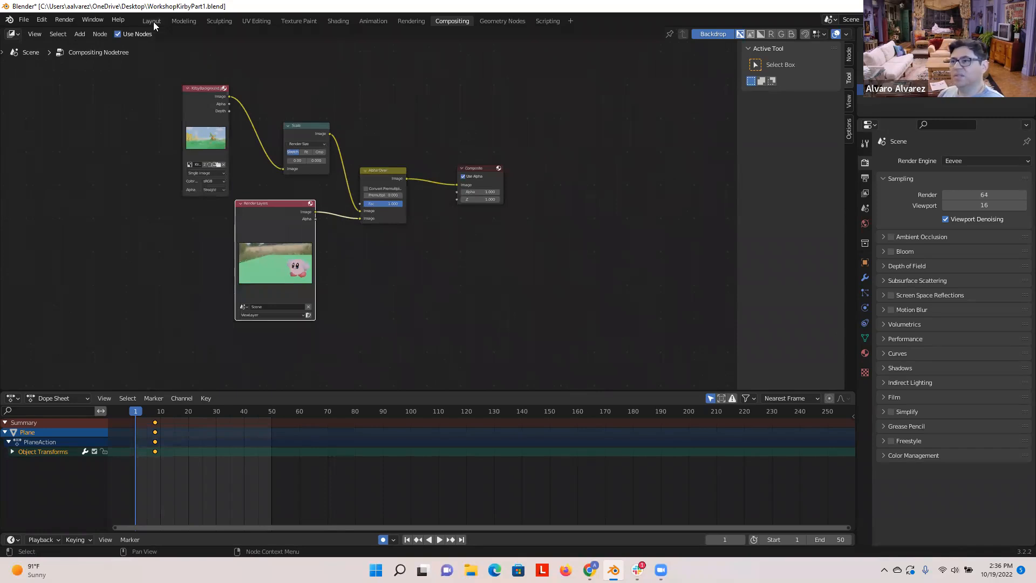
# - Return to the Layout workspace, render a still image of frame 1, view the result enlarged and close it
pyautogui.scroll(2, 458, 243)
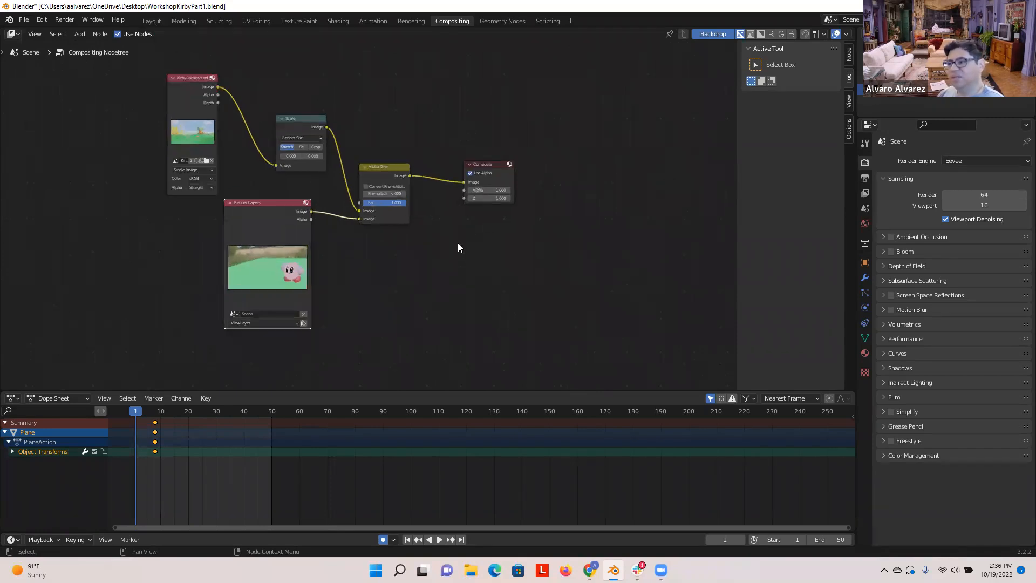
pyautogui.click(150, 21)
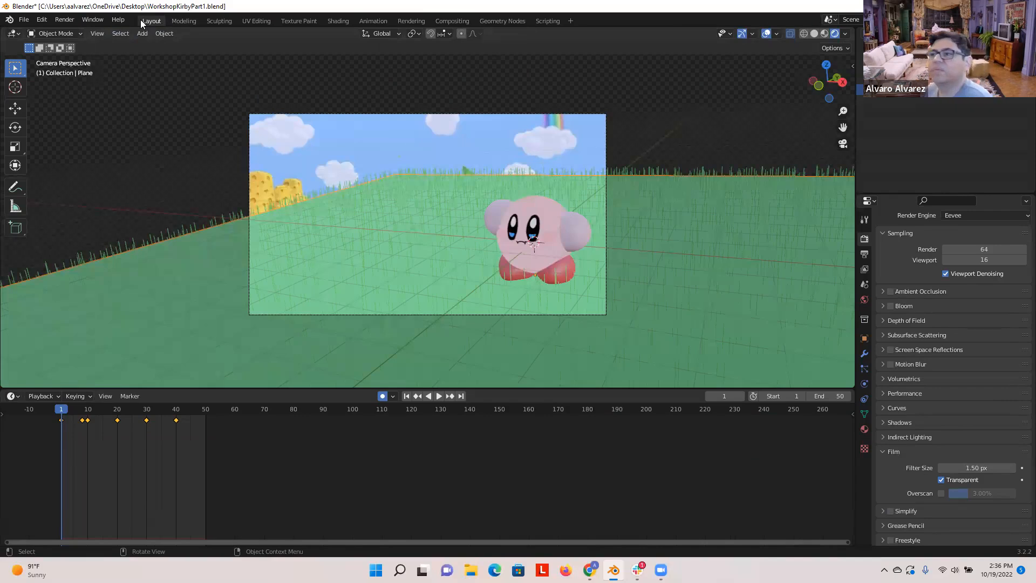
pyautogui.click(63, 18)
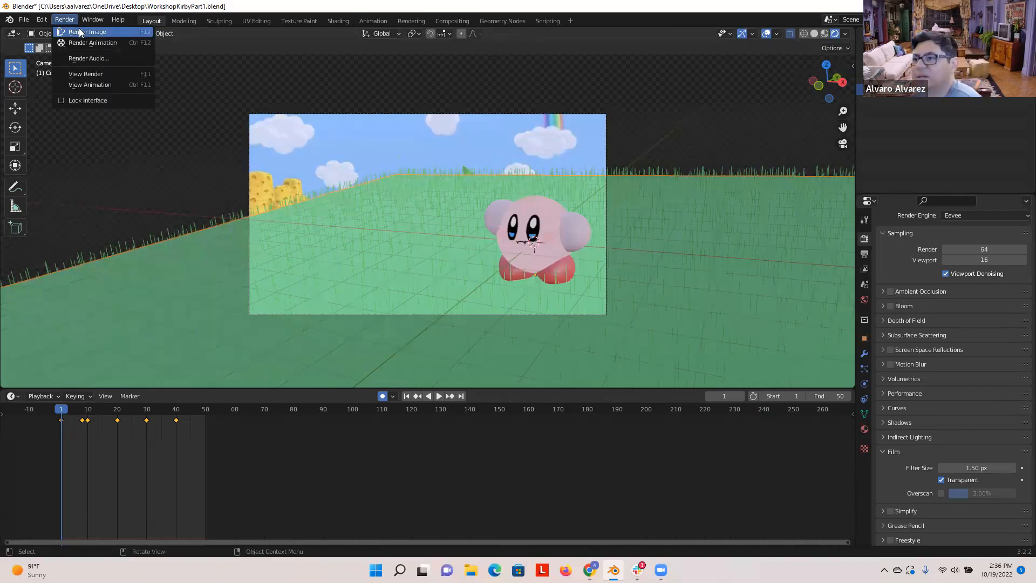
pyautogui.click(78, 31)
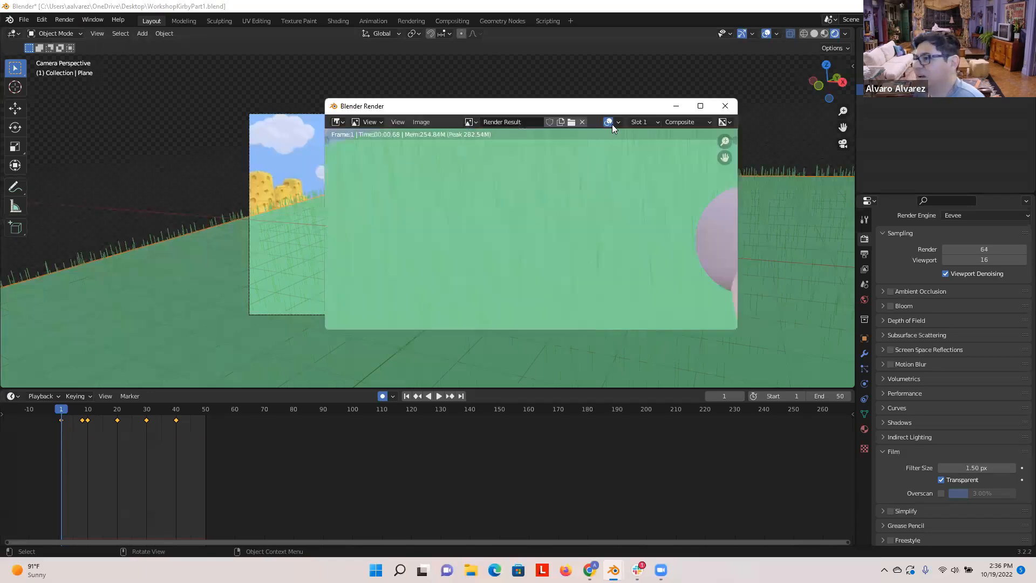
pyautogui.click(701, 106)
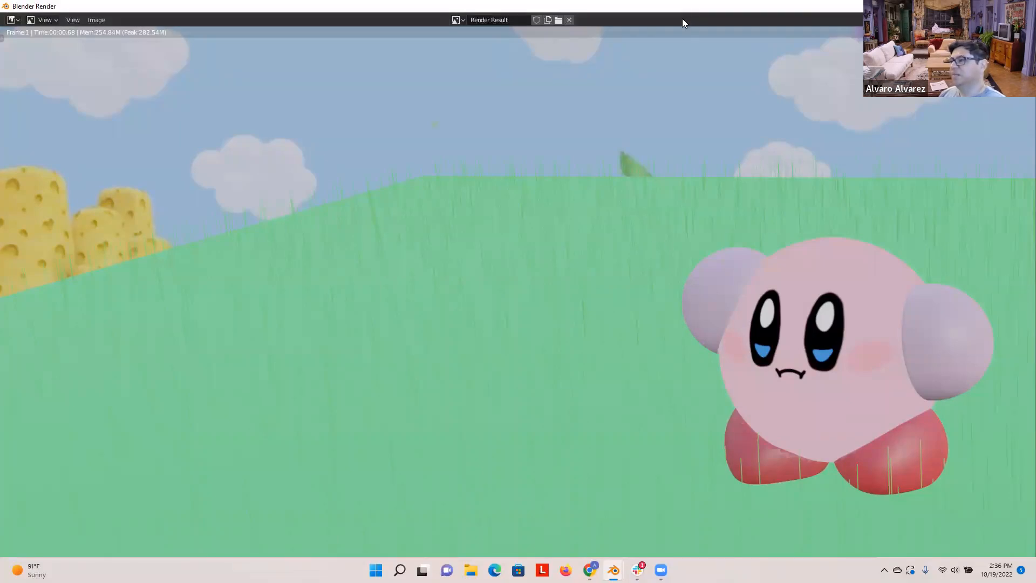
pyautogui.press('Escape')
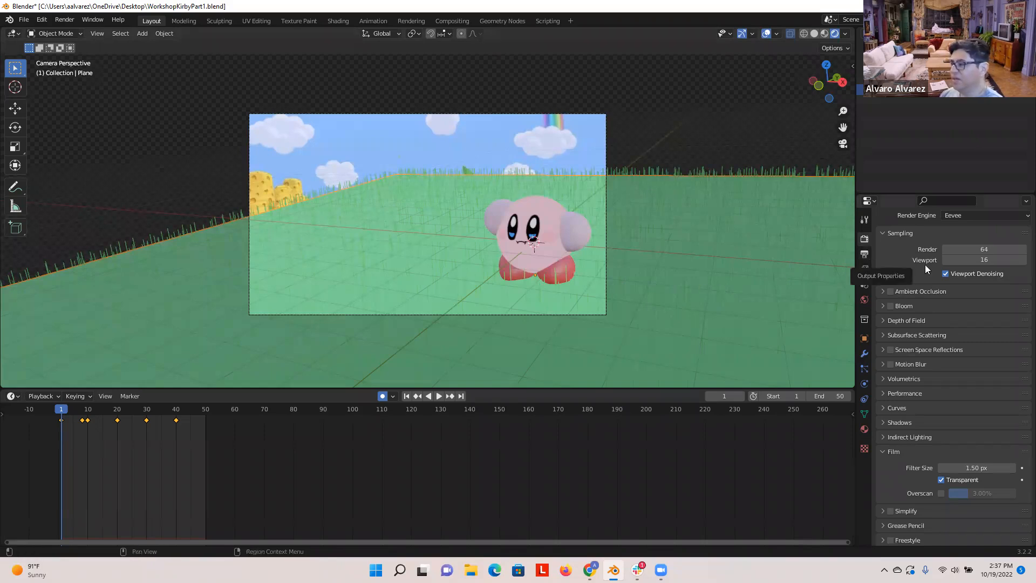
# - Examine the scene's available render engines and render settings, along with the output frame rate options
pyautogui.scroll(1, 934, 266)
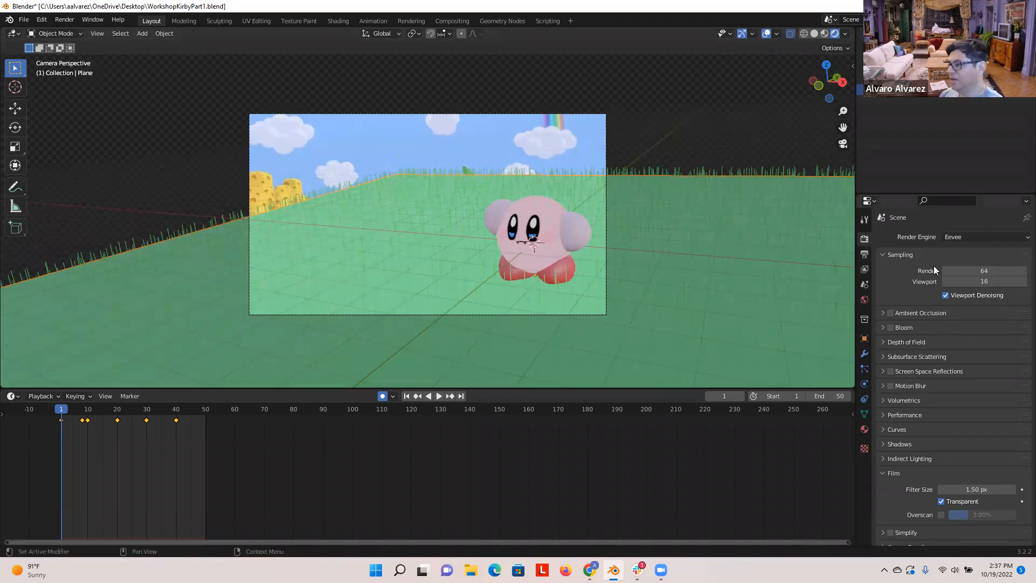
pyautogui.click(964, 238)
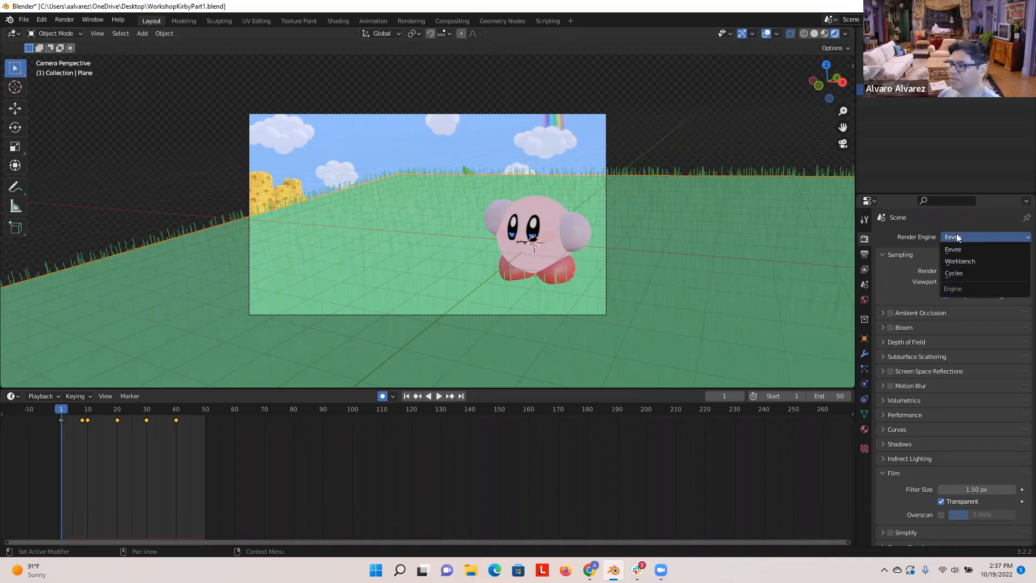
pyautogui.click(958, 238)
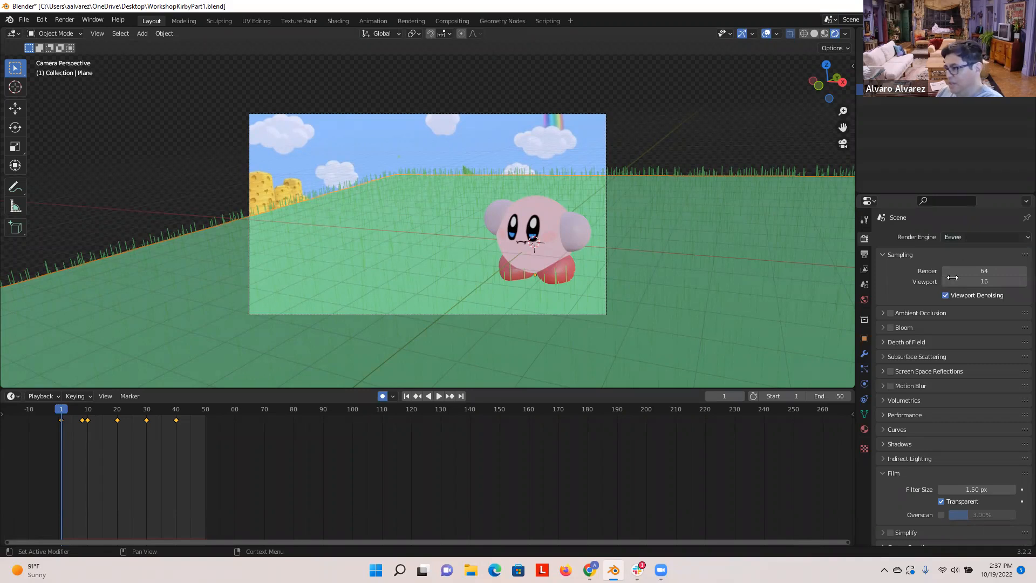
pyautogui.scroll(-1, 959, 407)
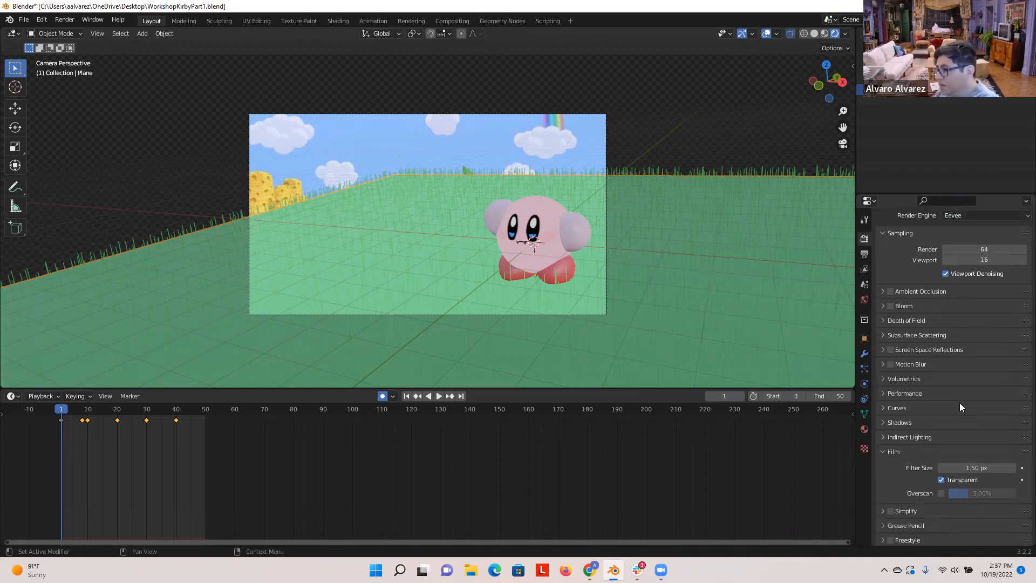
pyautogui.scroll(-1, 960, 407)
pyautogui.scroll(2, 959, 403)
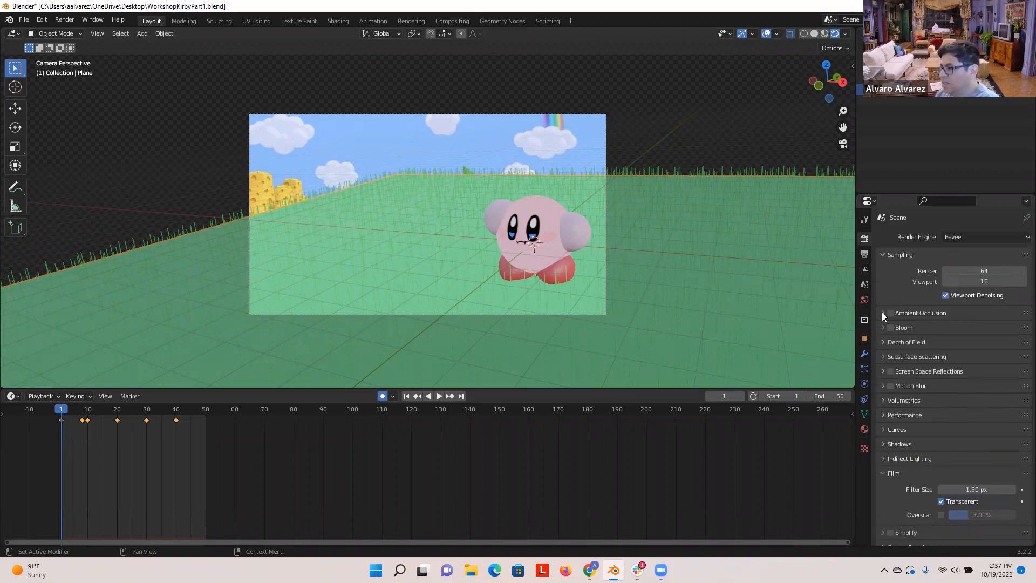
pyautogui.click(866, 254)
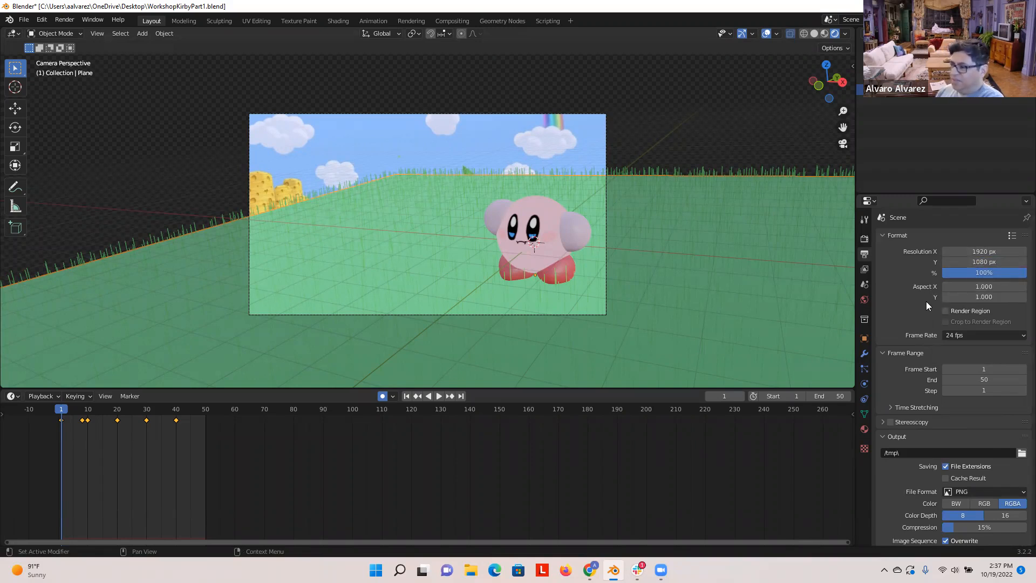
pyautogui.scroll(-1, 919, 310)
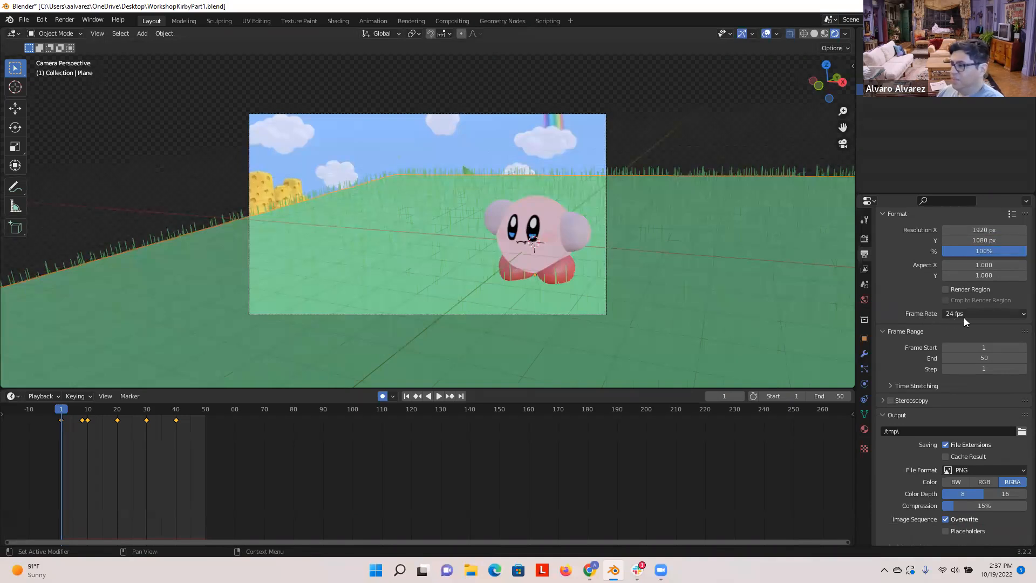
pyautogui.click(1021, 315)
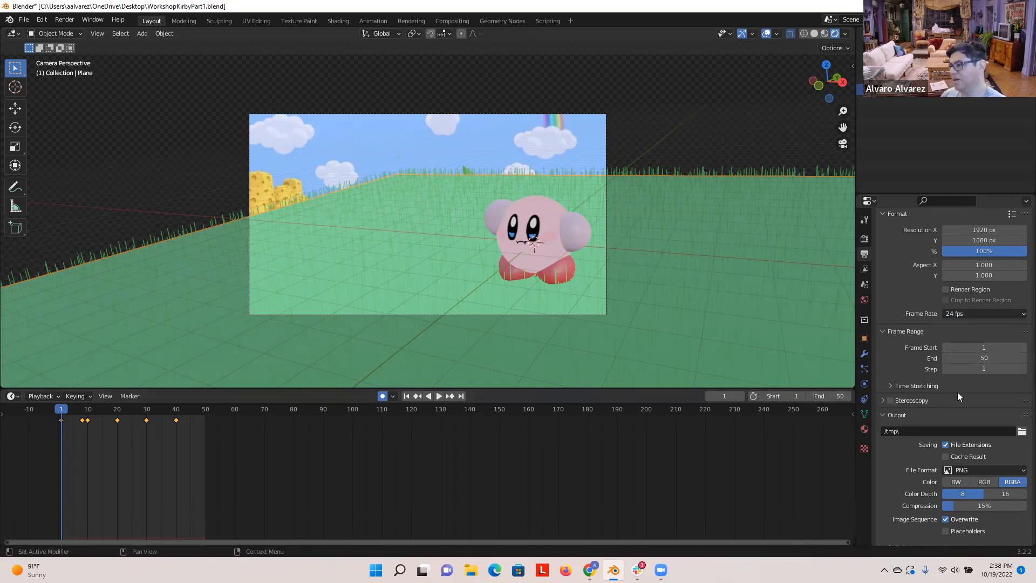
# - Set the output file format to FFmpeg Video
pyautogui.scroll(-2, 951, 414)
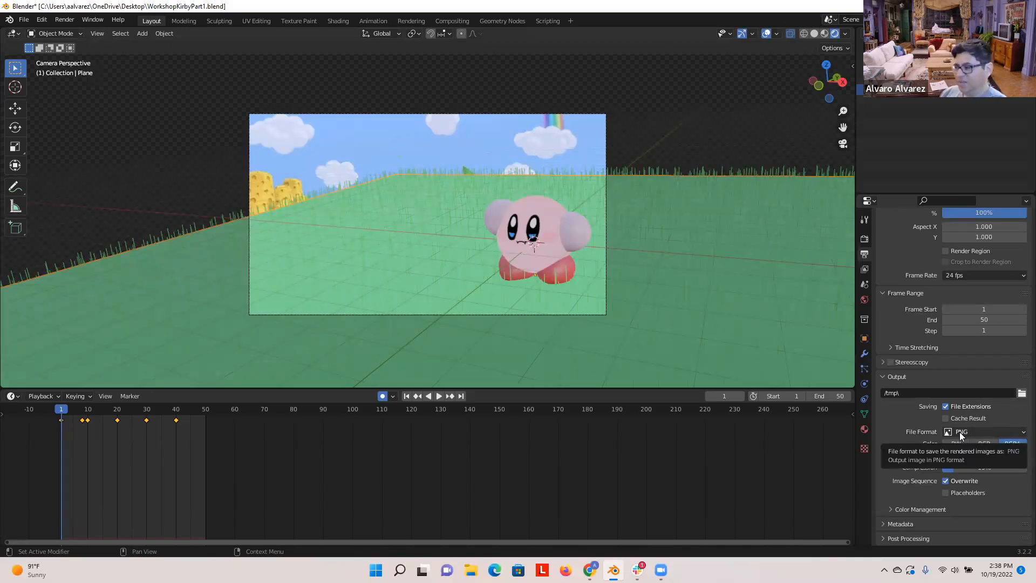
pyautogui.click(1020, 434)
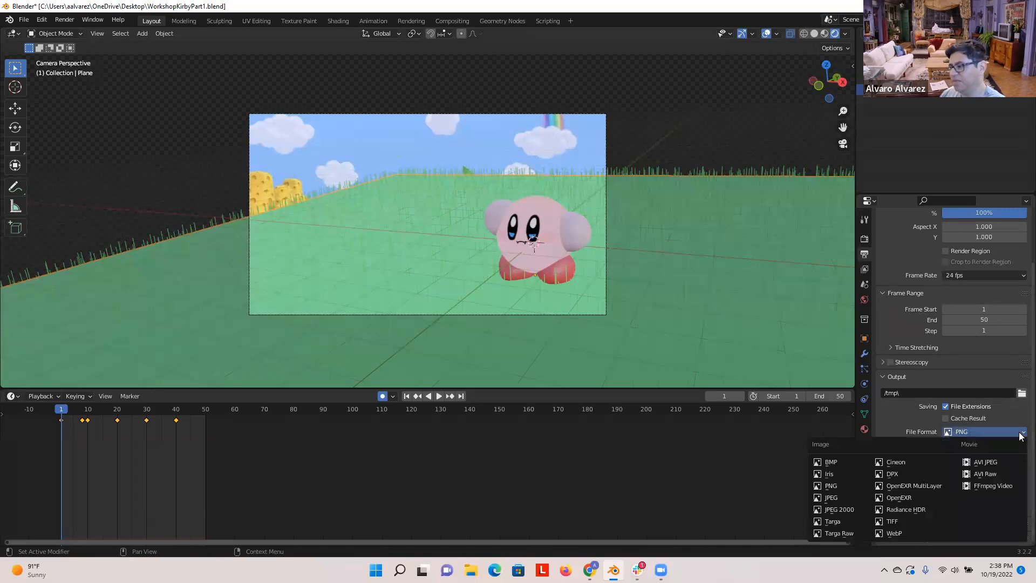
pyautogui.click(989, 489)
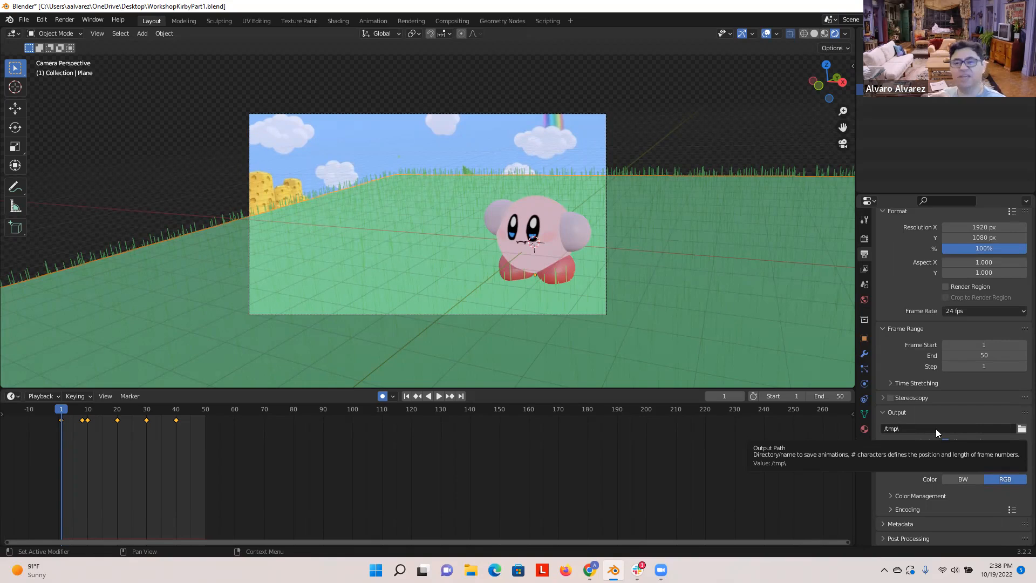
# - Set the render output path to the Desktop folder and recheck the chosen location without altering it
pyautogui.click(1022, 429)
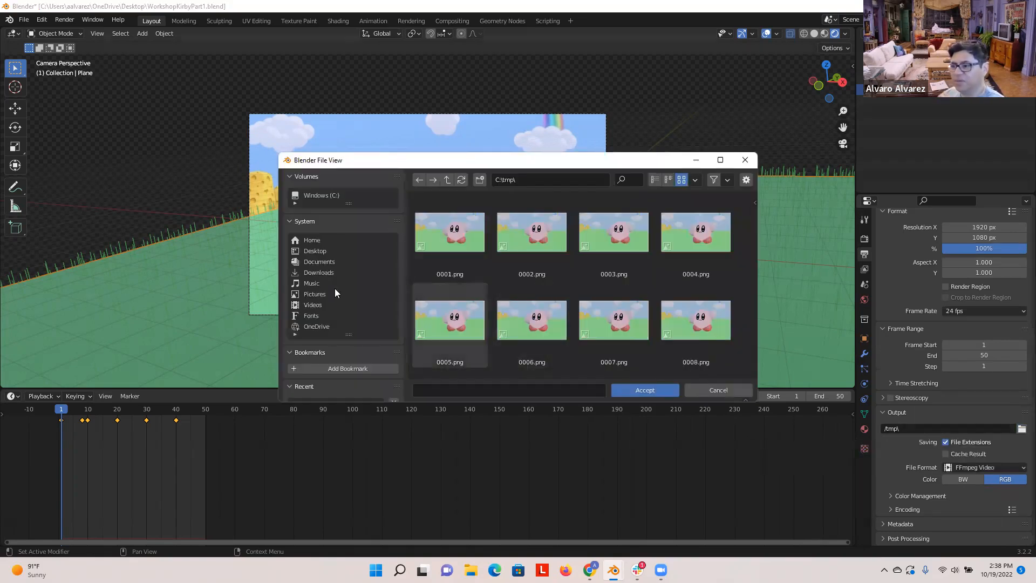
pyautogui.click(317, 251)
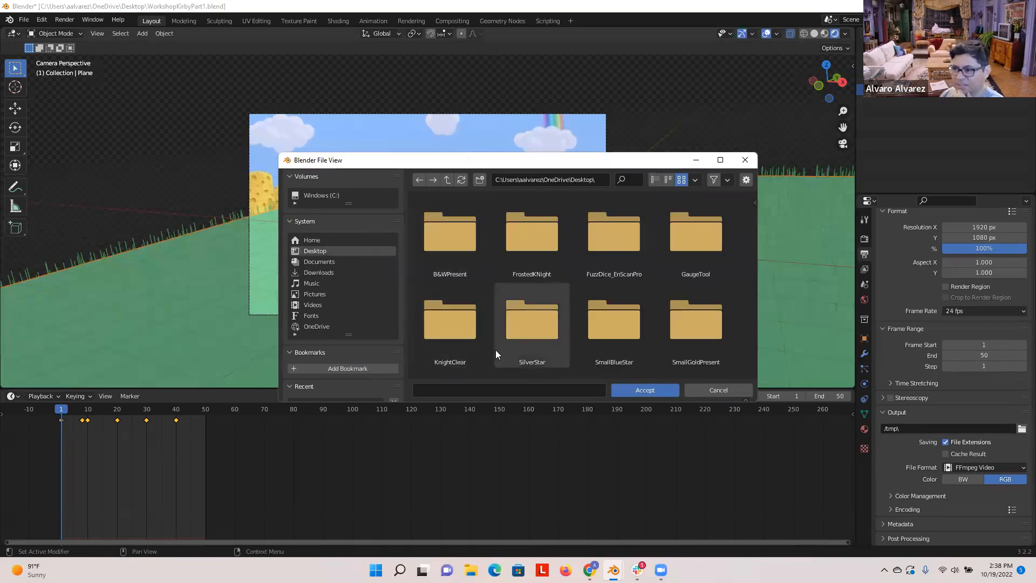
pyautogui.click(624, 388)
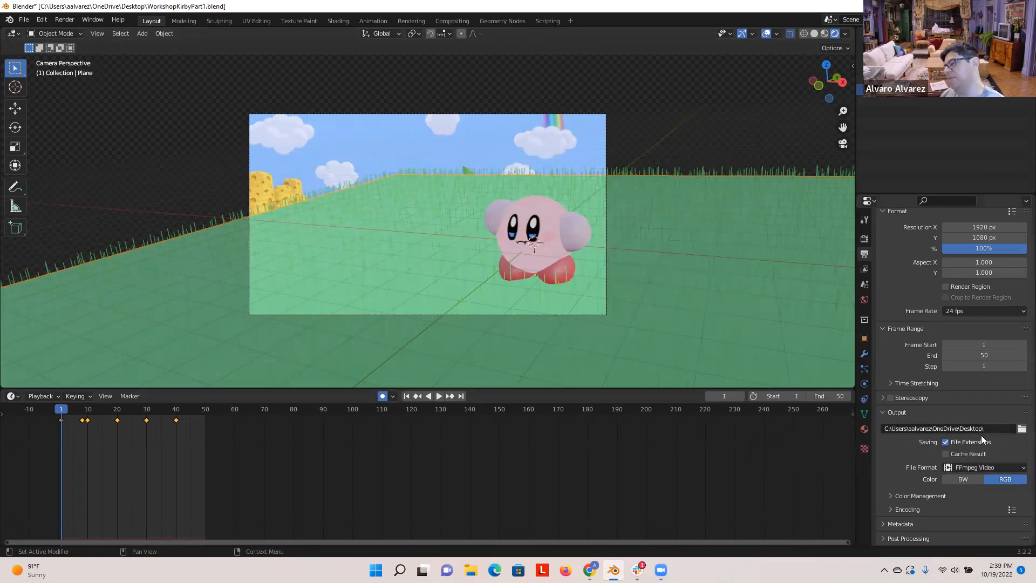
pyautogui.click(1022, 429)
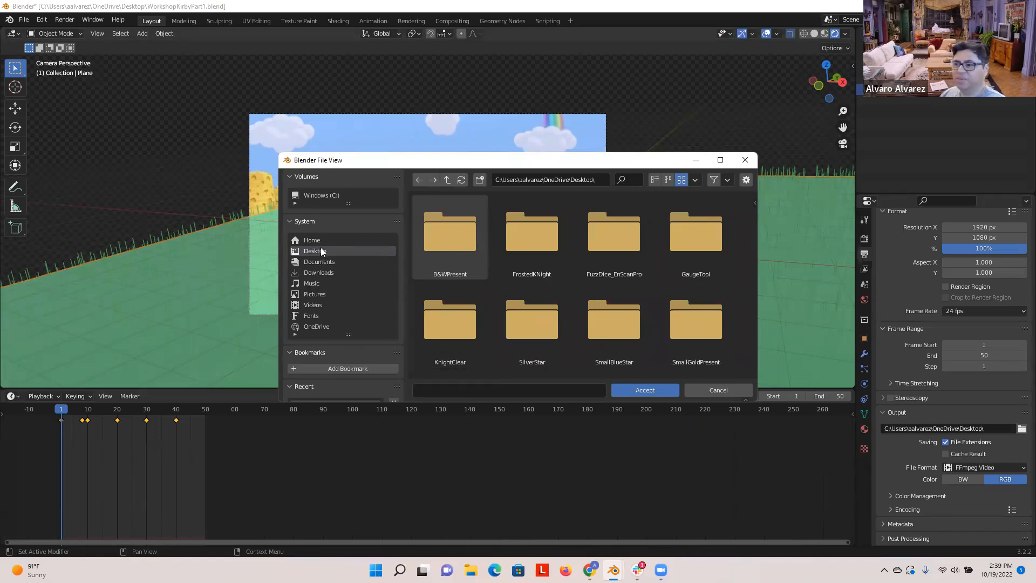
pyautogui.click(702, 389)
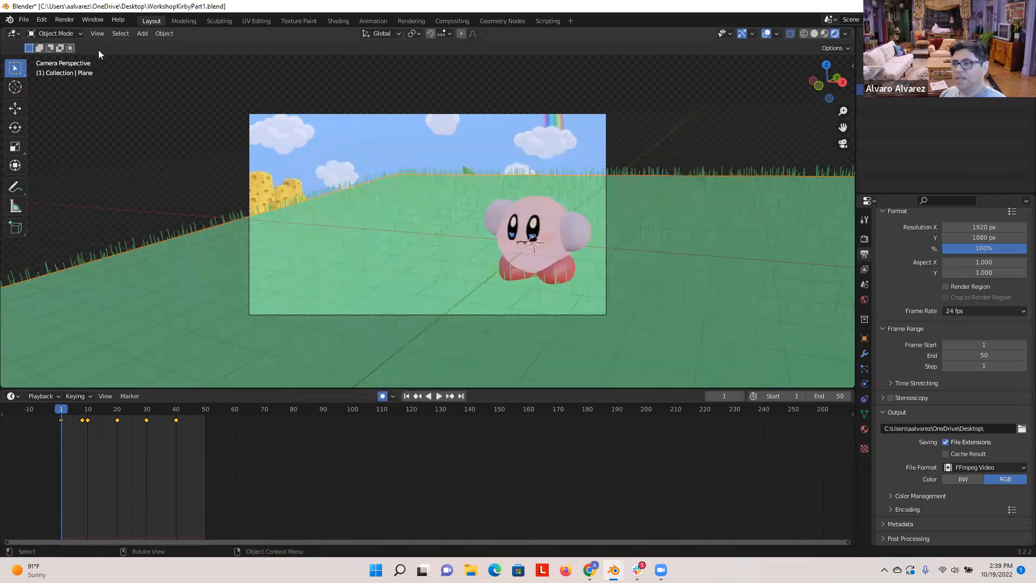
# - Render the full animation to the output folder and close the render window
pyautogui.click(58, 21)
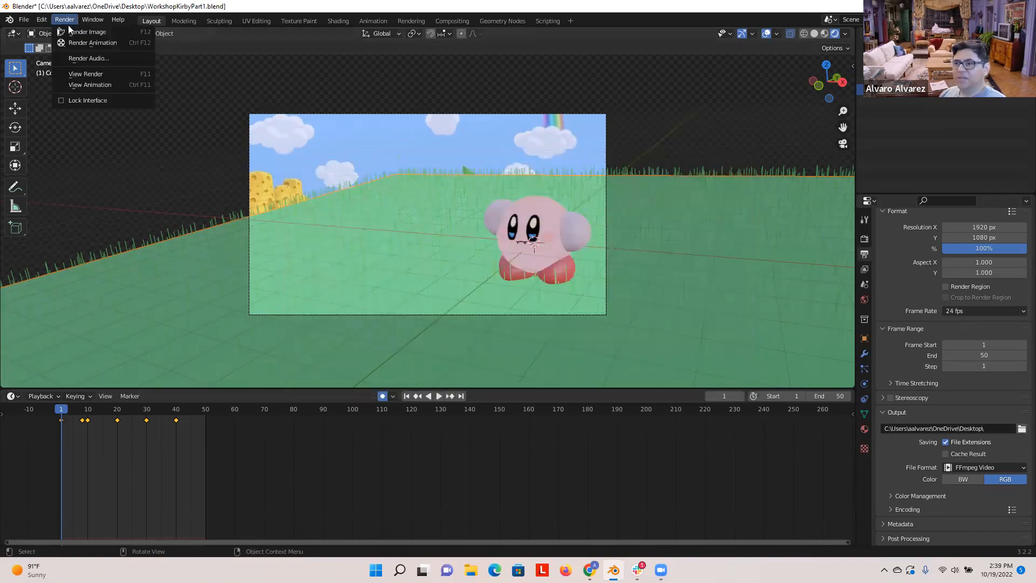
pyautogui.click(88, 42)
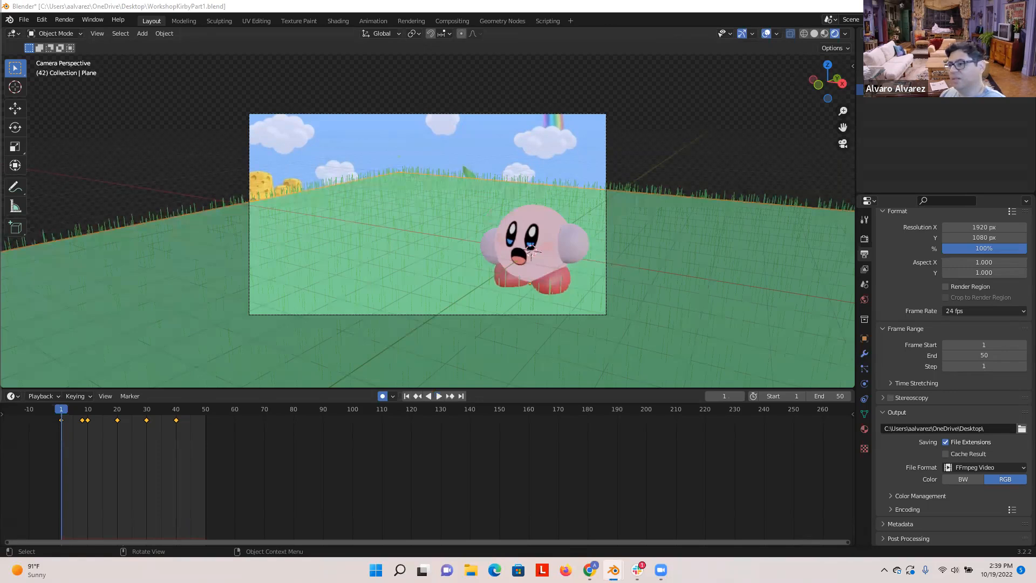
pyautogui.moveTo(678, 93)
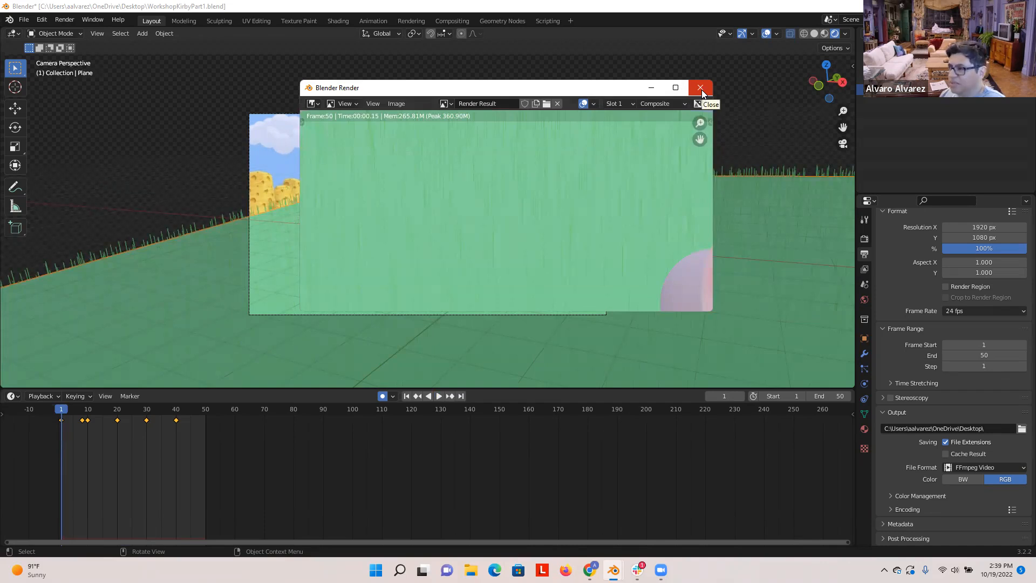
pyautogui.click(701, 89)
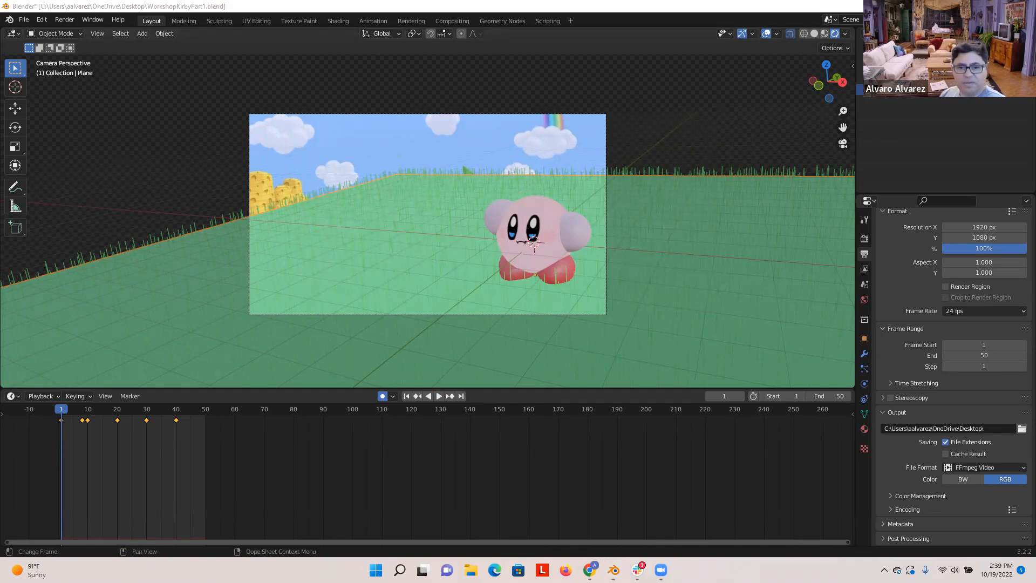
# - Switch to File Explorer, open the rendered 0001-0050 video, play it back and close the player
pyautogui.click(472, 571)
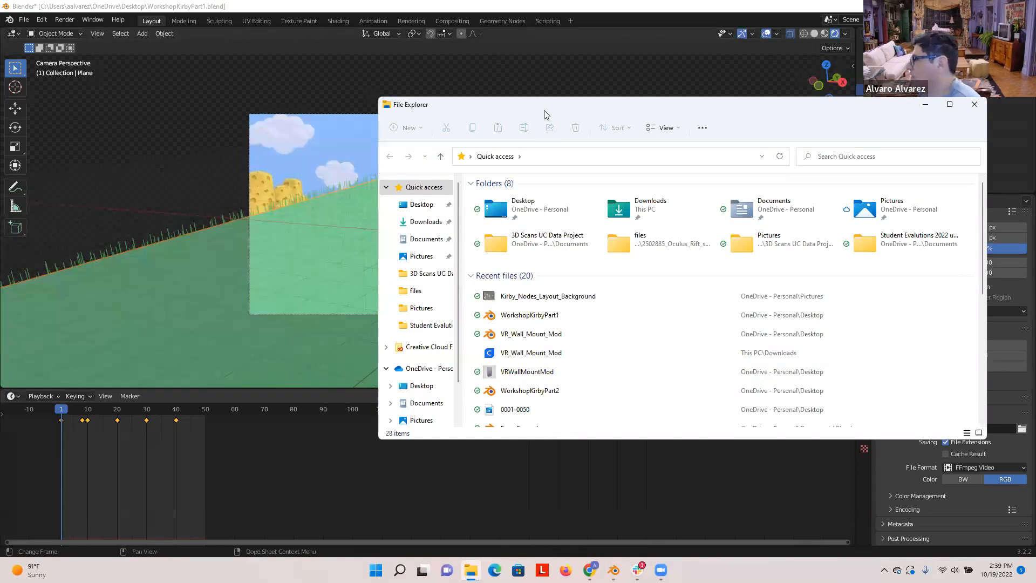
pyautogui.moveTo(544, 110); pyautogui.dragTo(1035, 110)
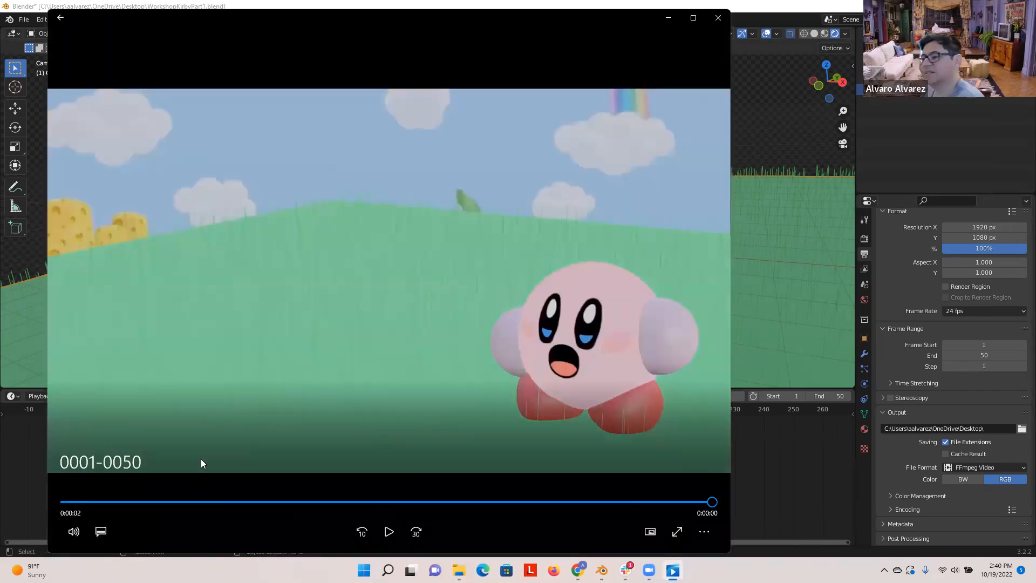
pyautogui.click(388, 532)
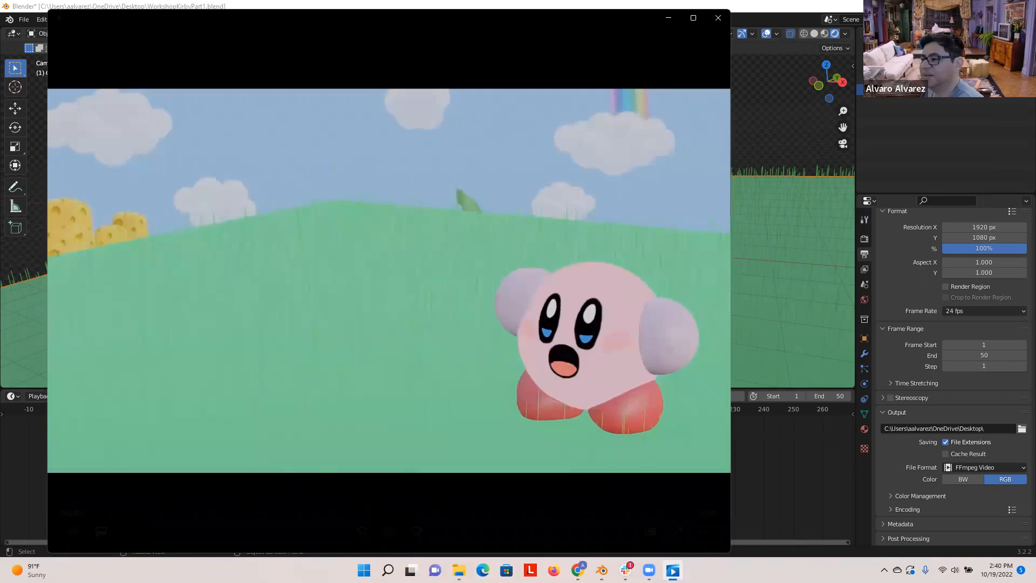
pyautogui.click(388, 531)
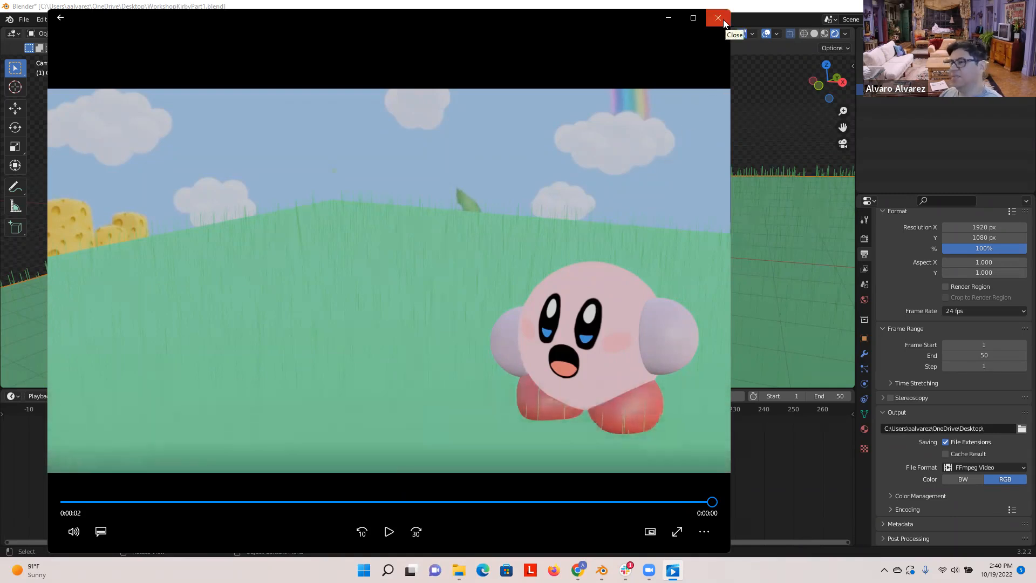
pyautogui.click(724, 19)
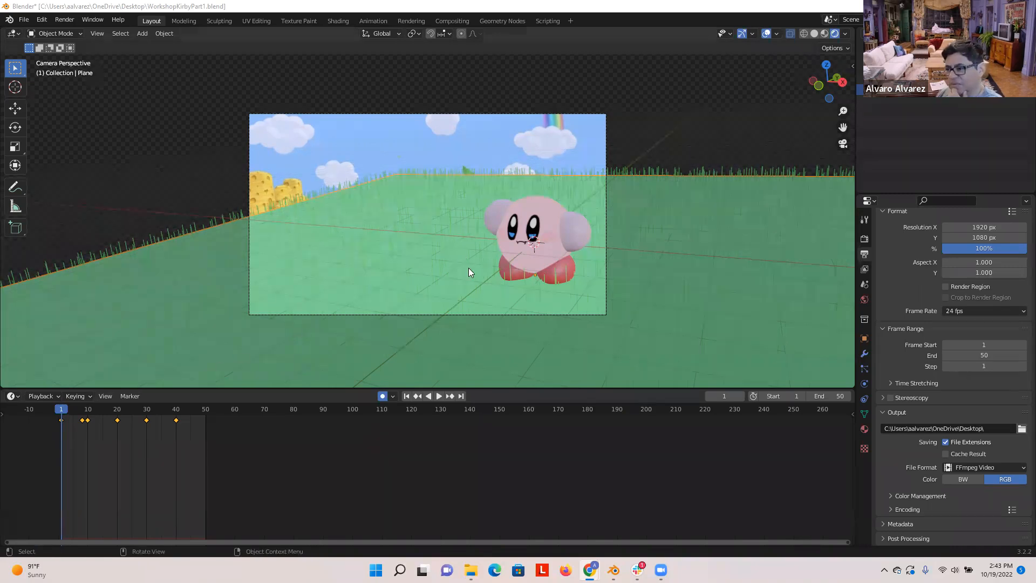
# - Try to open the recent file KirbyVideoEdit.blend, discarding the unsaved changes to WorkshopKirbyPart1.blend
pyautogui.click(21, 23)
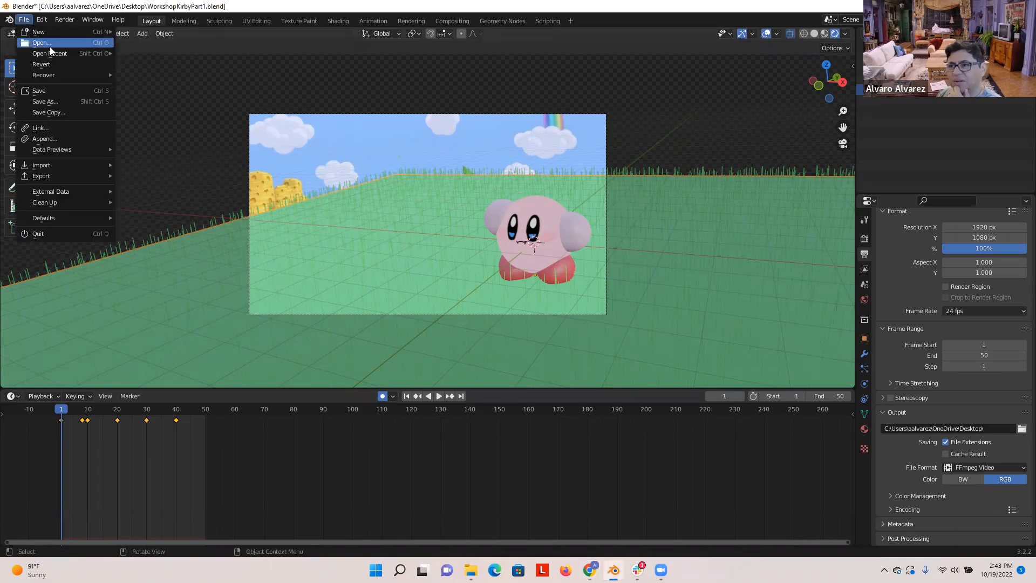
pyautogui.moveTo(54, 54)
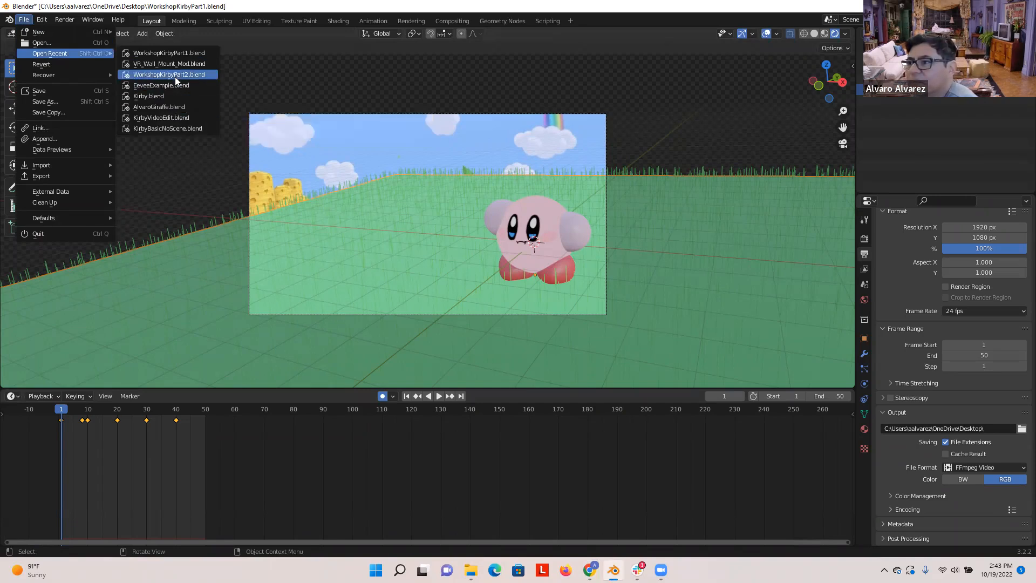
pyautogui.click(171, 116)
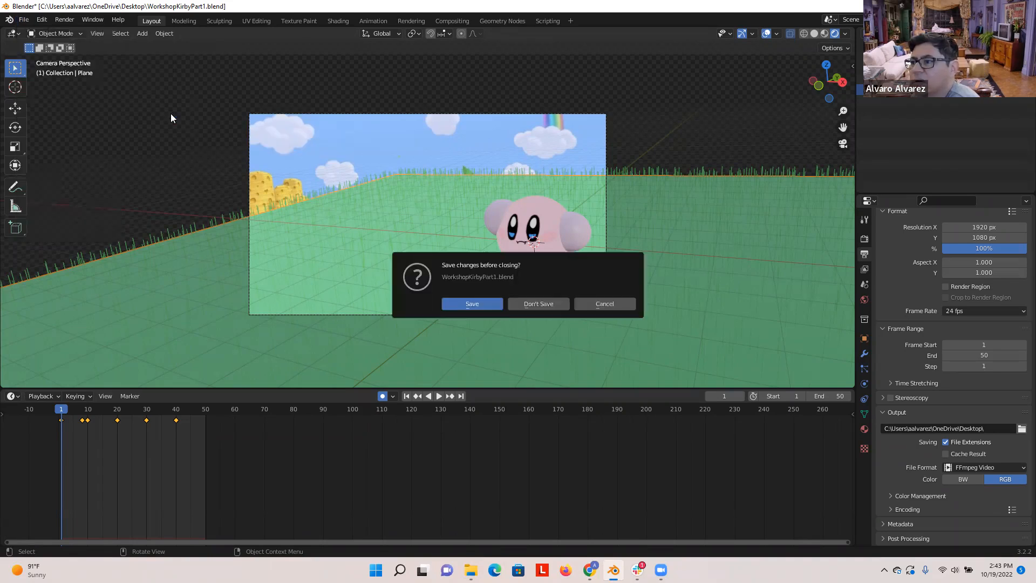
pyautogui.click(529, 307)
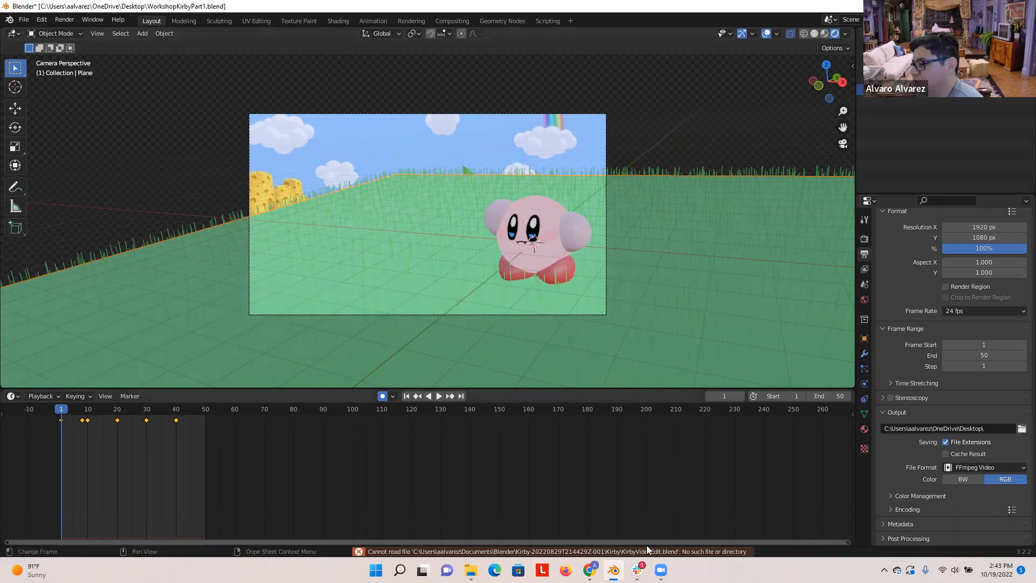
# - Quit the current Blender session, saving the changes to WorkshopKirbyPart1.blend
pyautogui.moveTo(613, 570)
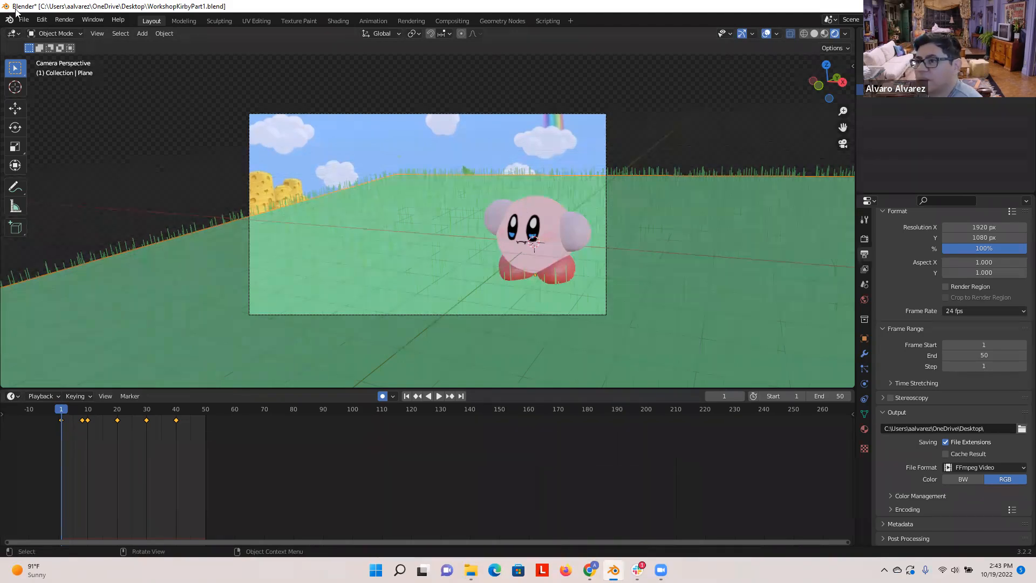
pyautogui.click(23, 20)
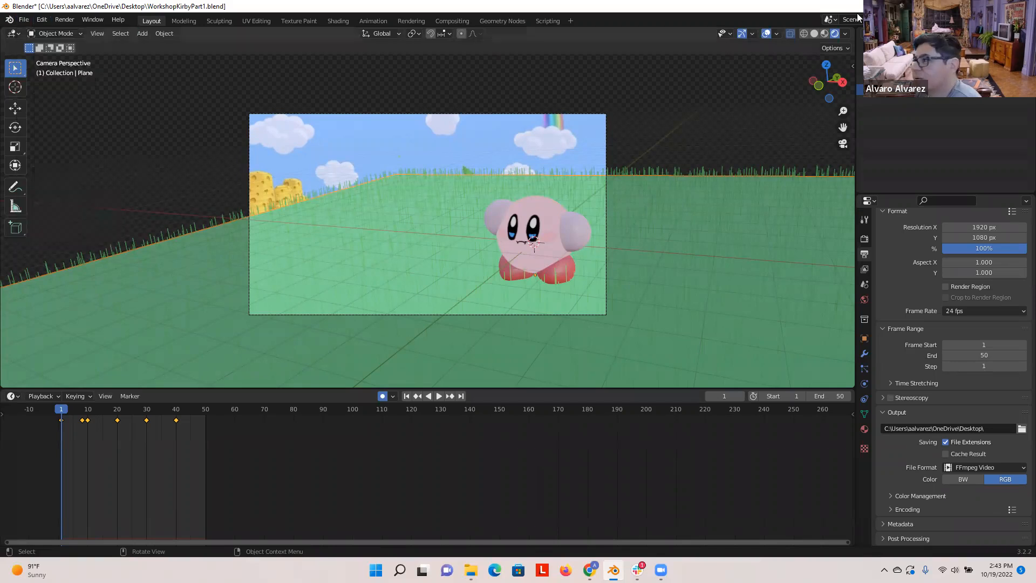
pyautogui.hotkey('ctrl', 'q')
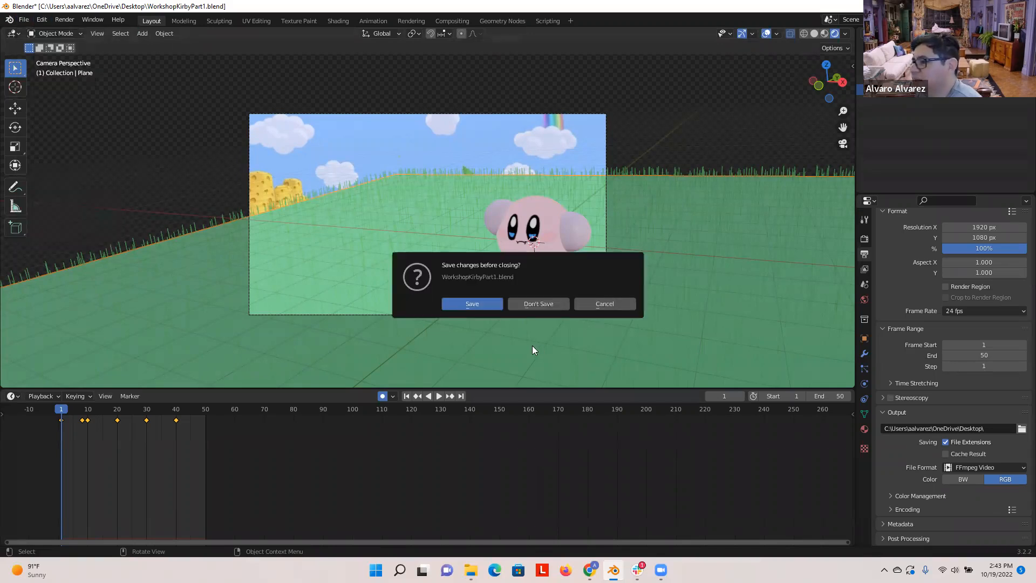
pyautogui.click(473, 305)
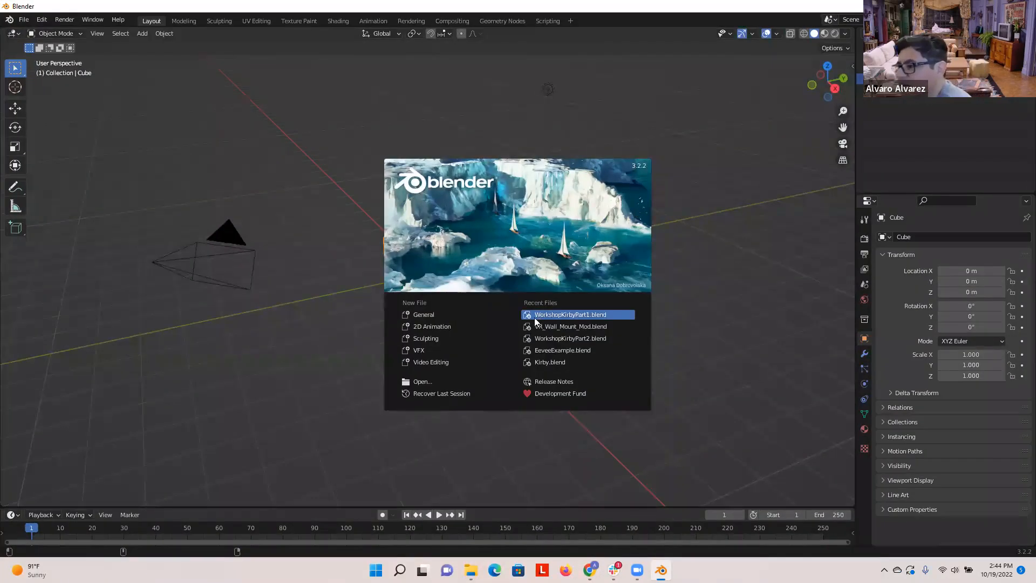
# - Start a new Video Editing project and add the rendered 0001-0050.mkv from the Desktop as a movie strip
pyautogui.click(430, 368)
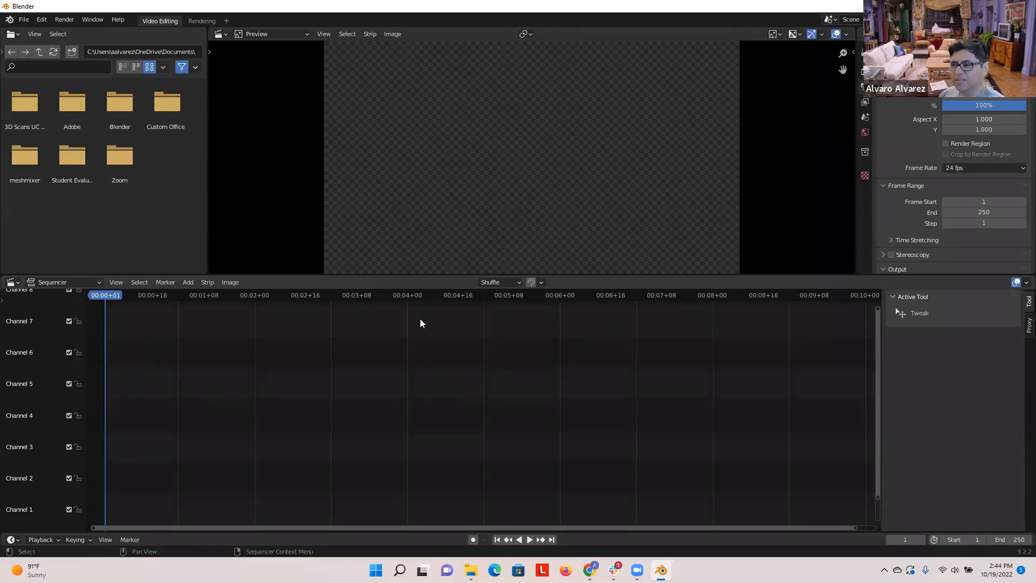
pyautogui.click(191, 286)
pyautogui.moveTo(241, 302)
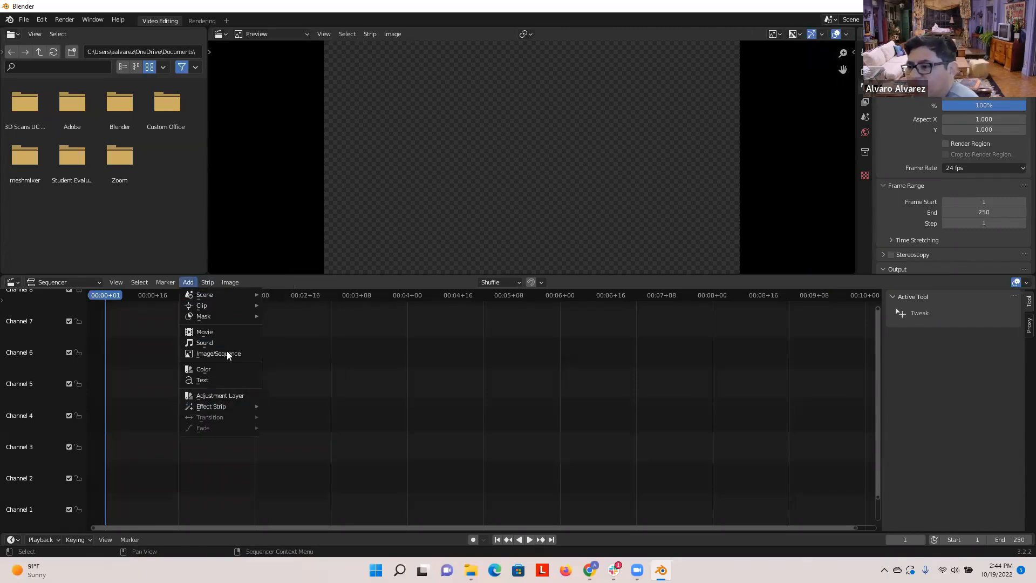
pyautogui.click(223, 333)
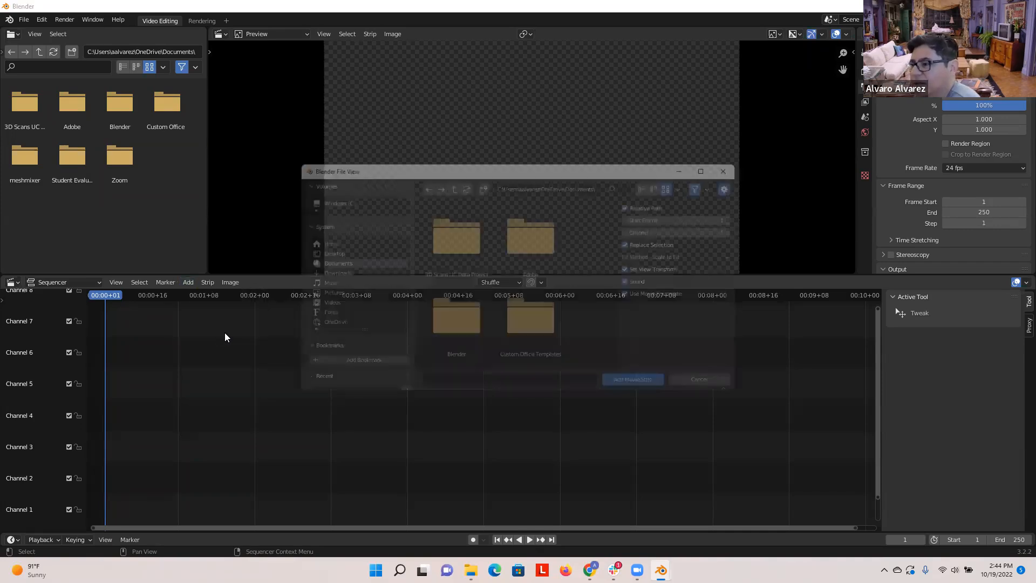
pyautogui.click(322, 250)
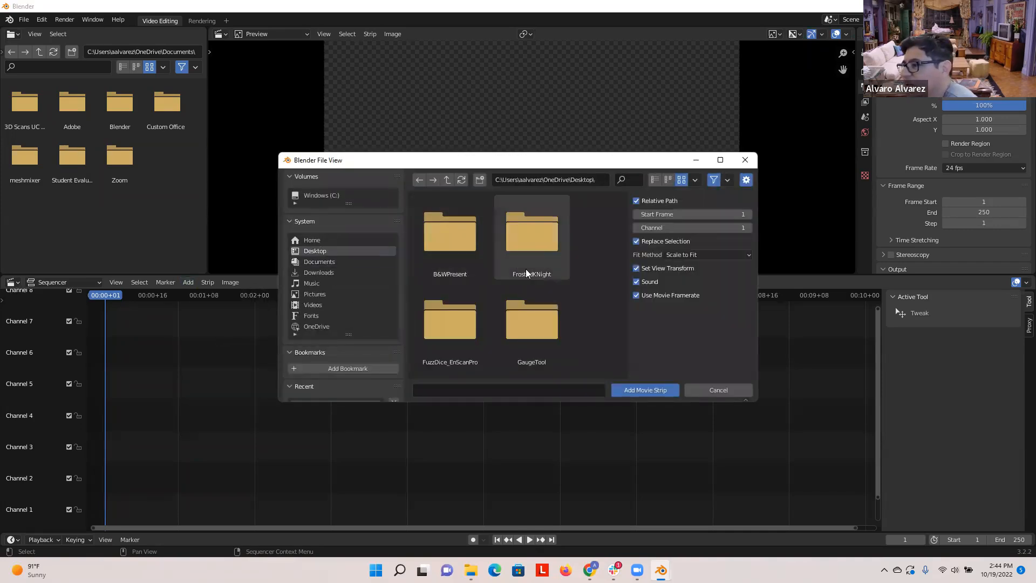
pyautogui.scroll(-3, 533, 292)
pyautogui.scroll(-2, 532, 293)
pyautogui.doubleClick(547, 324)
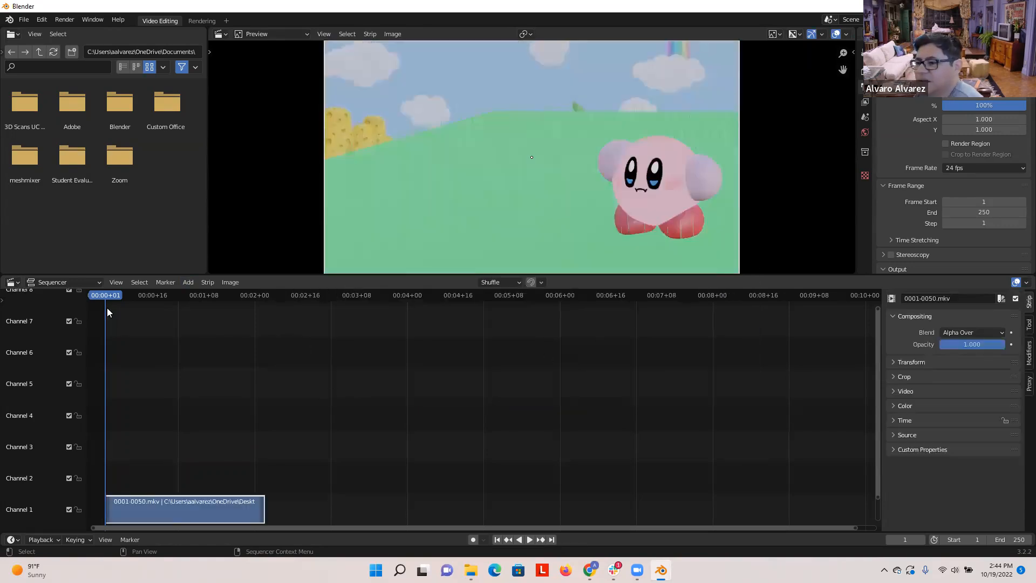
# - Add KirbyTalkHi.mp3 from the Kirby Sounds folder, inside the Kirby folder under Documents/Blender, as a sound strip
pyautogui.click(184, 282)
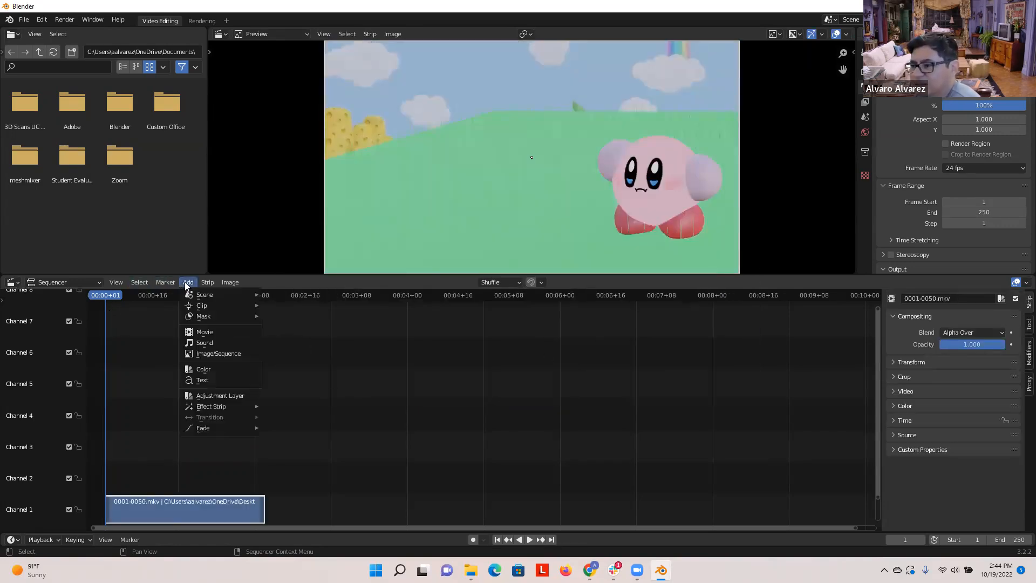
pyautogui.click(213, 342)
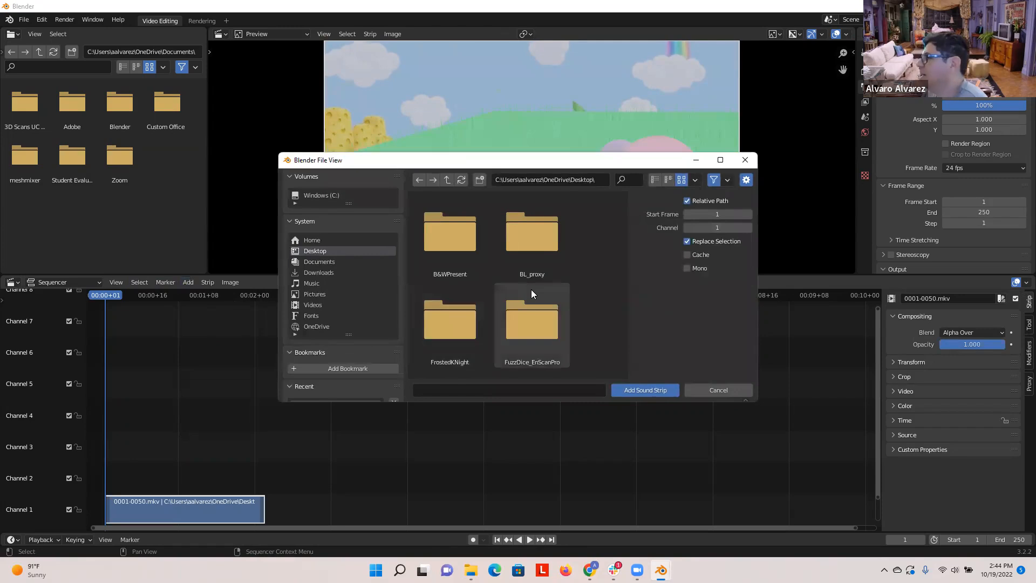
pyautogui.click(327, 262)
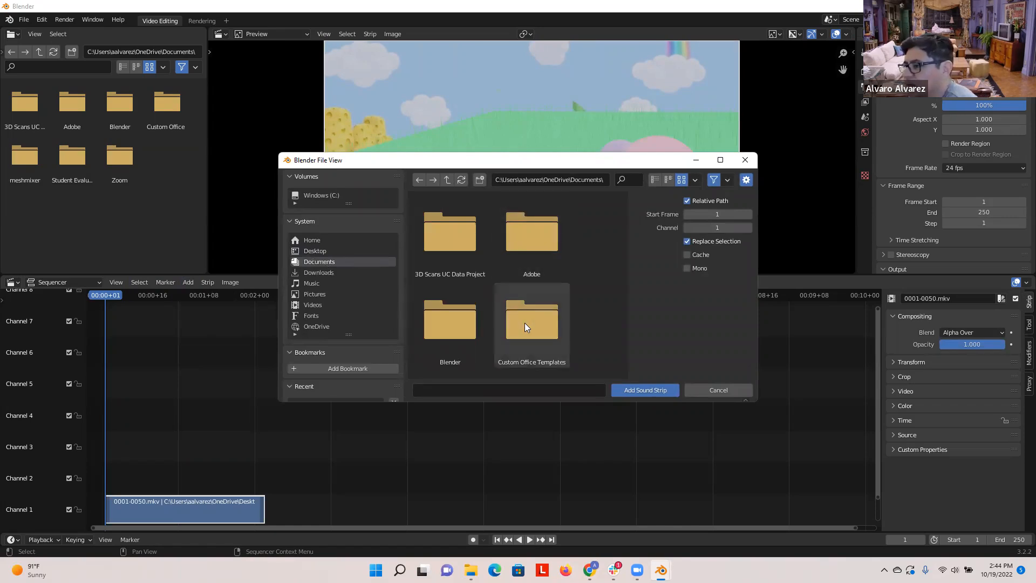
pyautogui.scroll(-1, 525, 323)
pyautogui.doubleClick(467, 295)
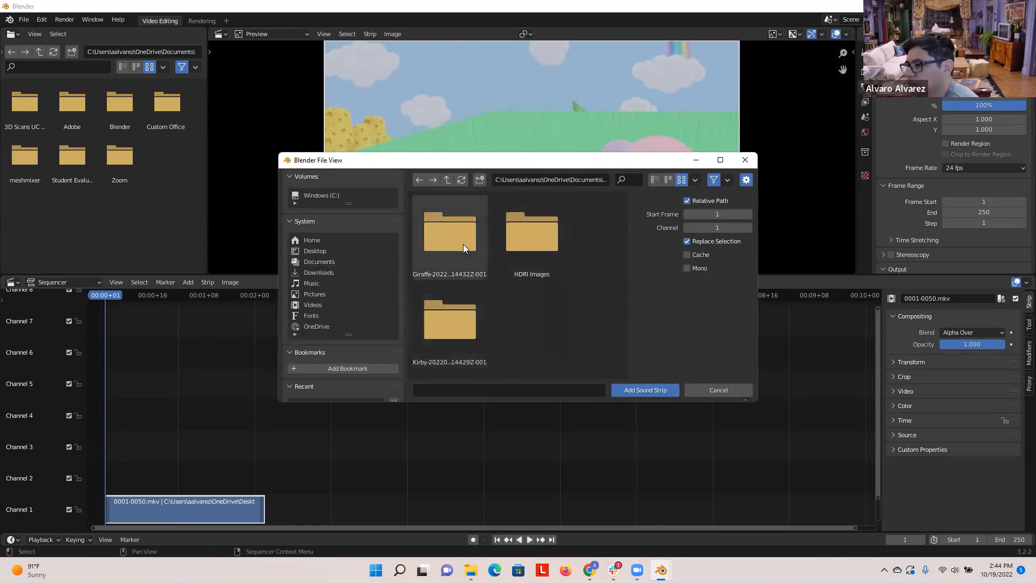
pyautogui.doubleClick(452, 315)
pyautogui.doubleClick(462, 250)
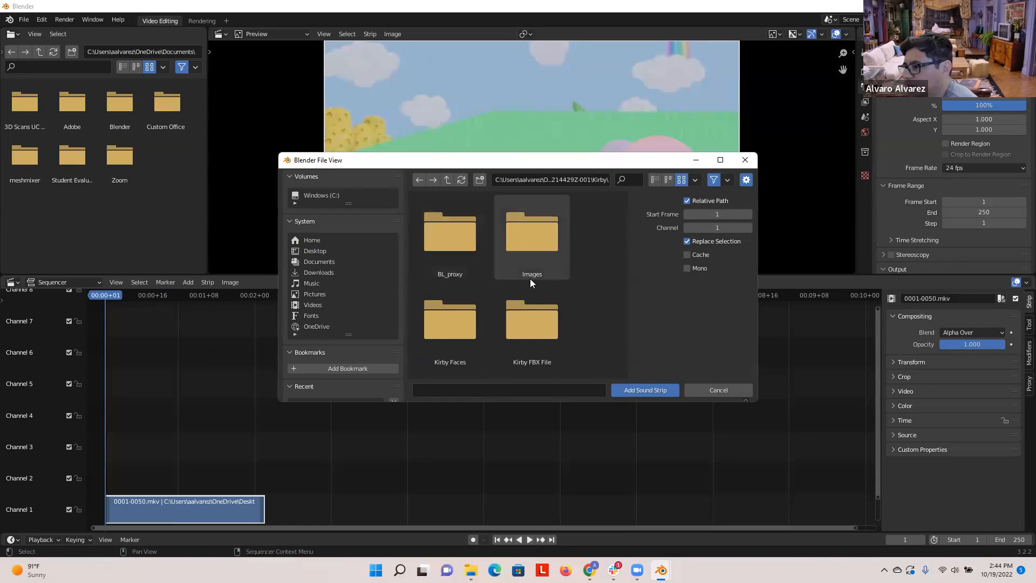
pyautogui.scroll(-1, 577, 305)
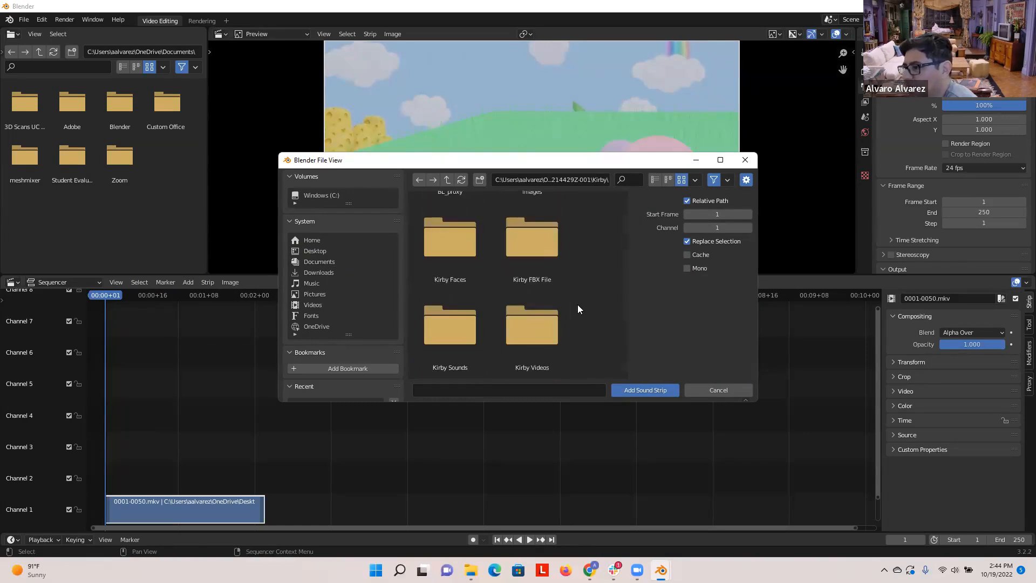
pyautogui.doubleClick(449, 327)
pyautogui.scroll(-1, 556, 262)
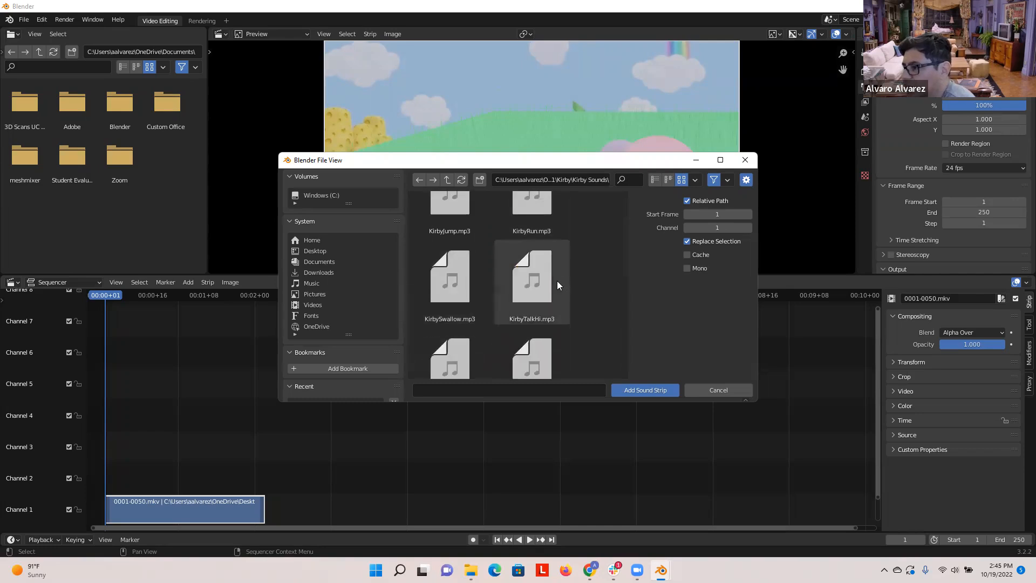
pyautogui.click(545, 290)
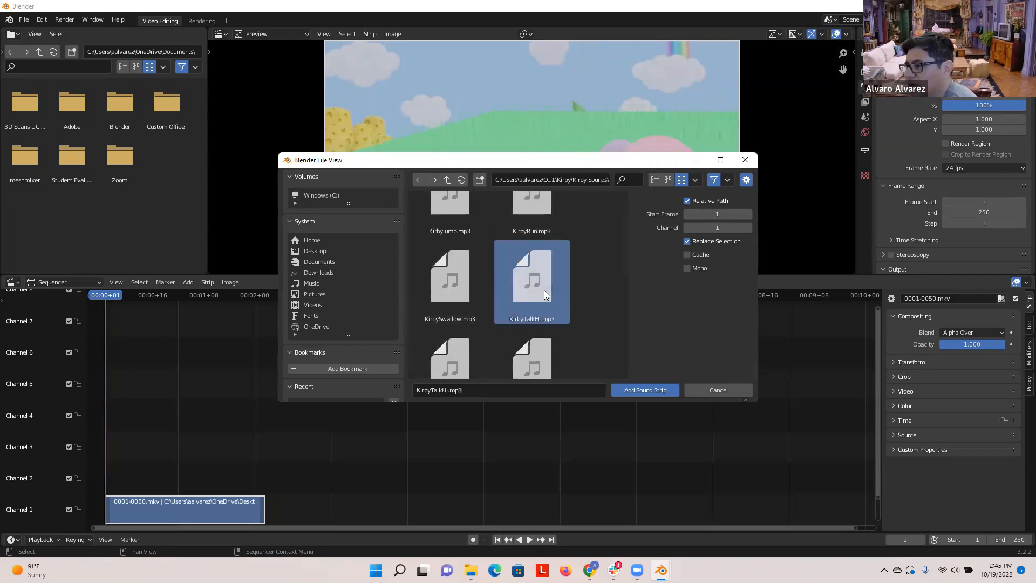
pyautogui.click(635, 390)
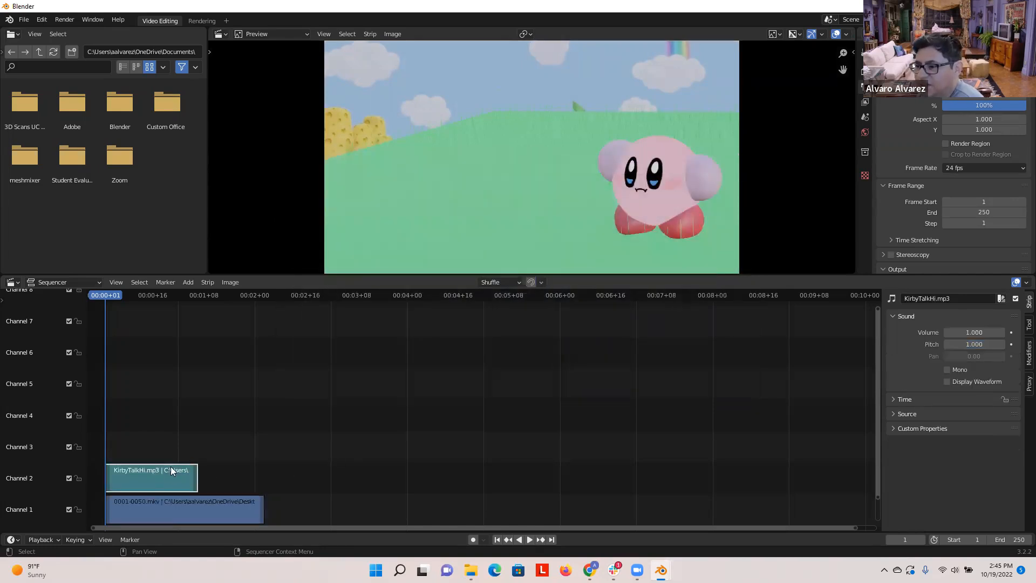
# - Slide the KirbyTalkHi.mp3 strip about 3 frames later in Channel 2, keeping it selected
pyautogui.moveTo(175, 473)
pyautogui.mouseDown()
pyautogui.moveTo(251, 470)
pyautogui.moveTo(180, 468)
pyautogui.mouseUp()
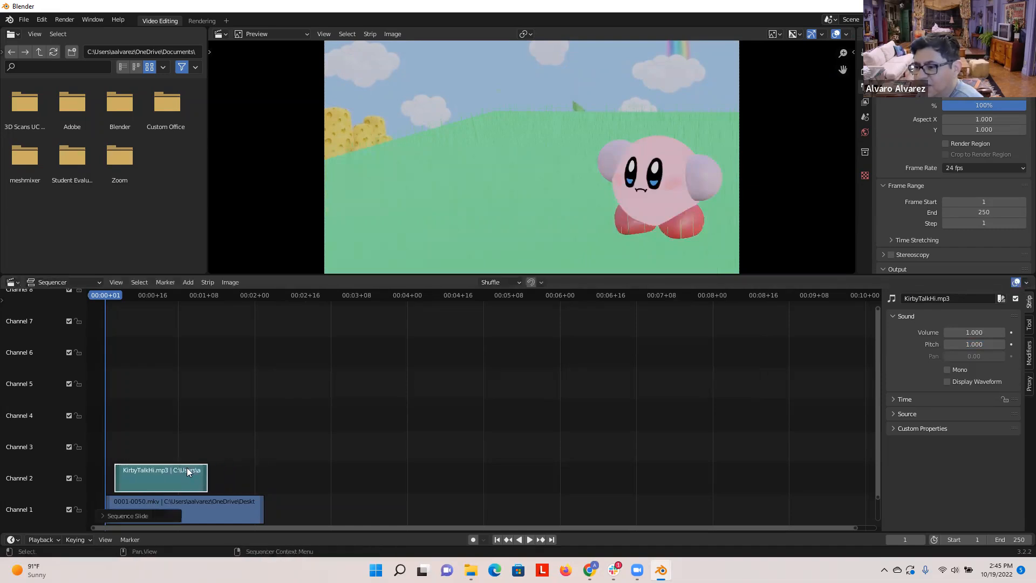
pyautogui.click(234, 502)
pyautogui.click(219, 480)
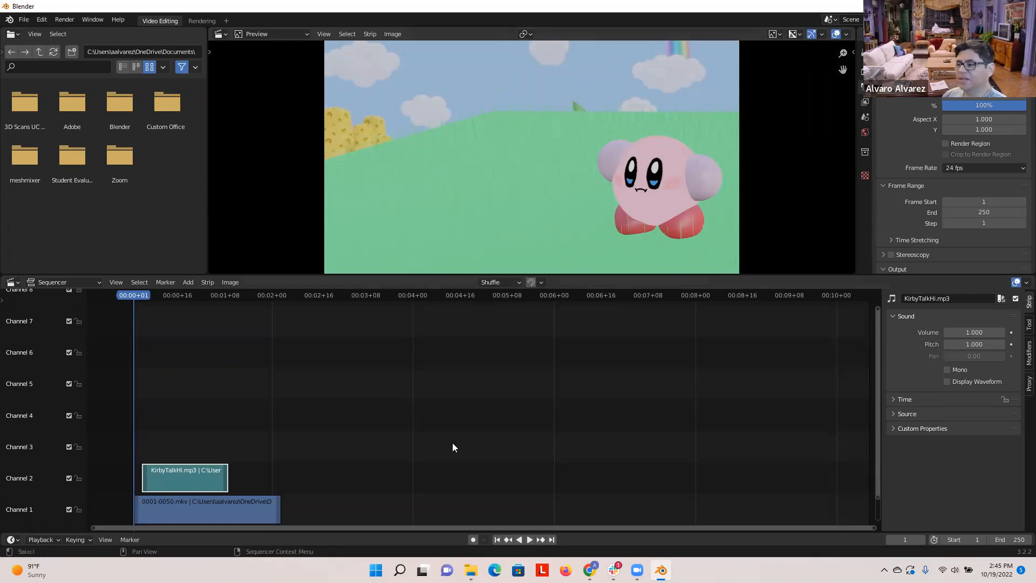
# - Play the edit to check the sound against the video, then replay it from frame 5 and stop playback
pyautogui.click(531, 544)
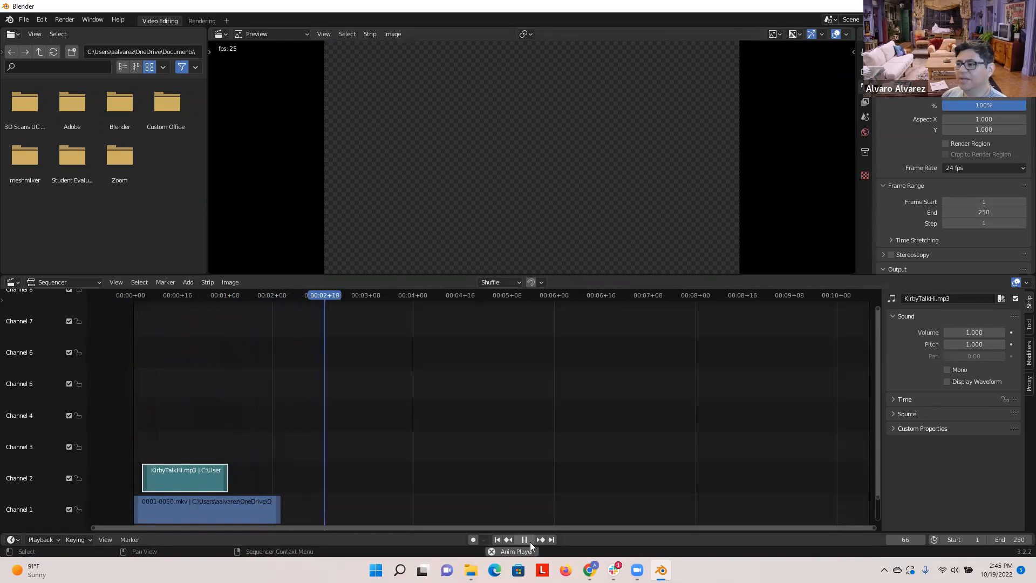
pyautogui.click(523, 540)
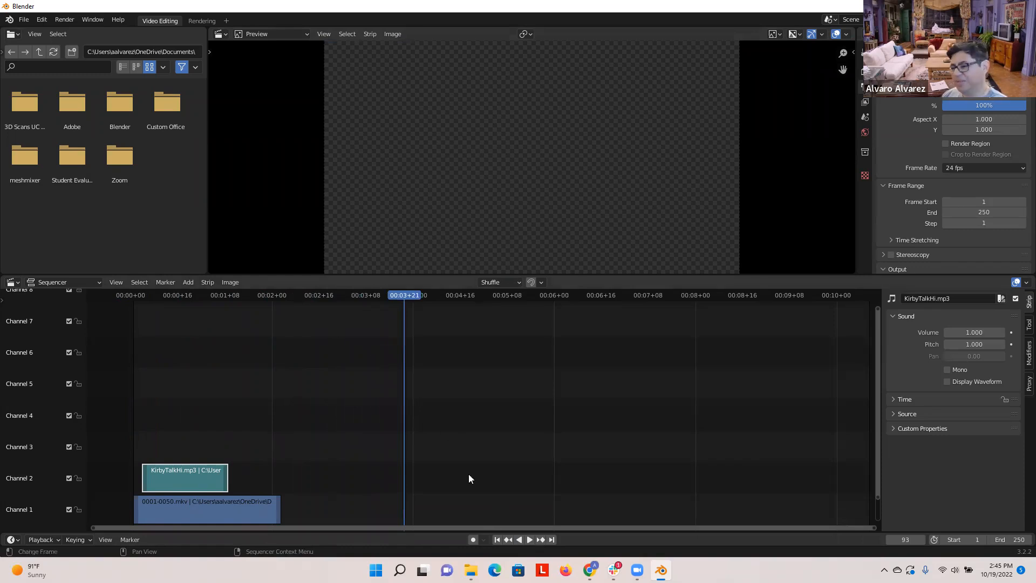
pyautogui.moveTo(403, 297); pyautogui.dragTo(144, 318)
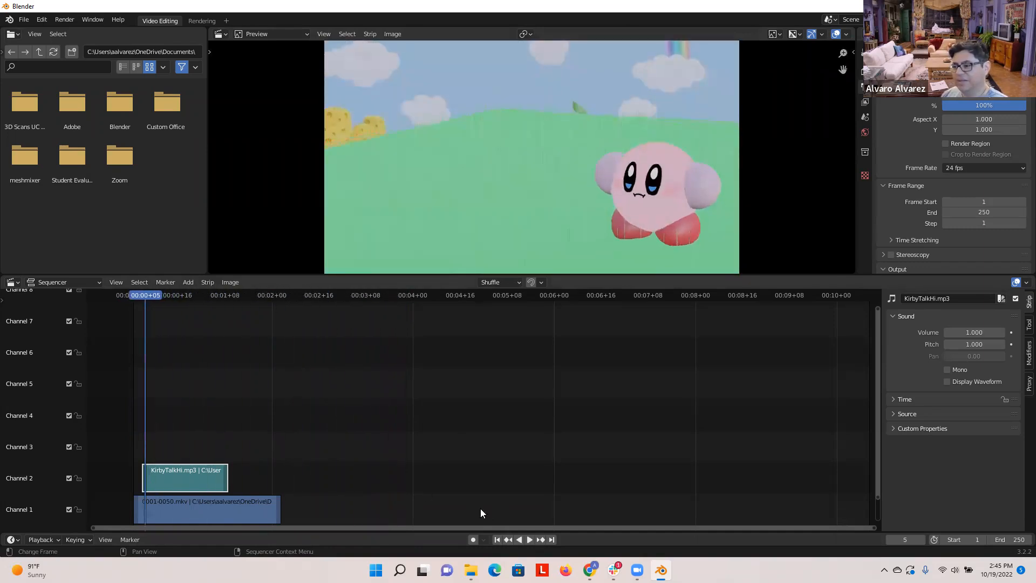
pyautogui.click(529, 540)
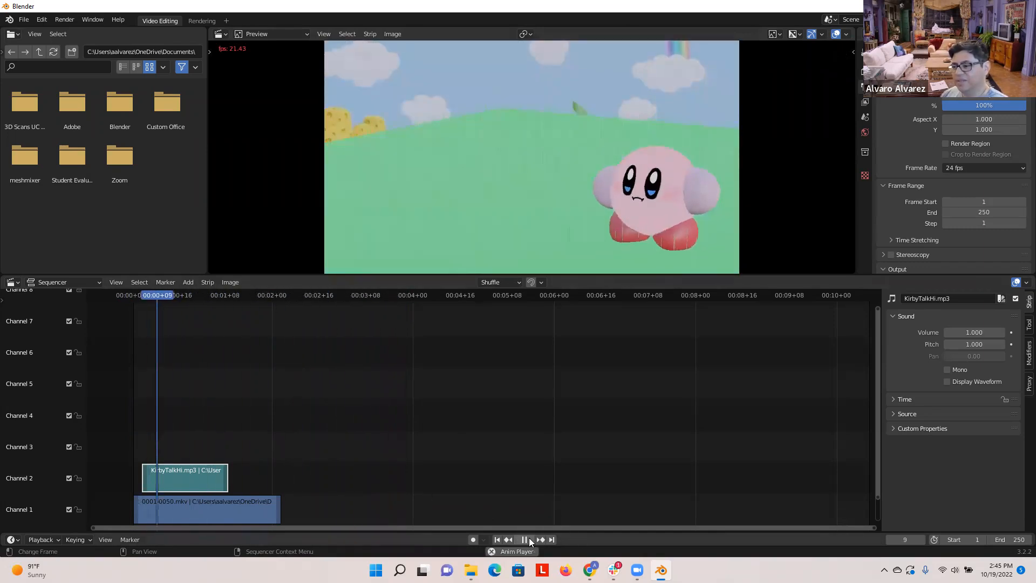
pyautogui.click(526, 539)
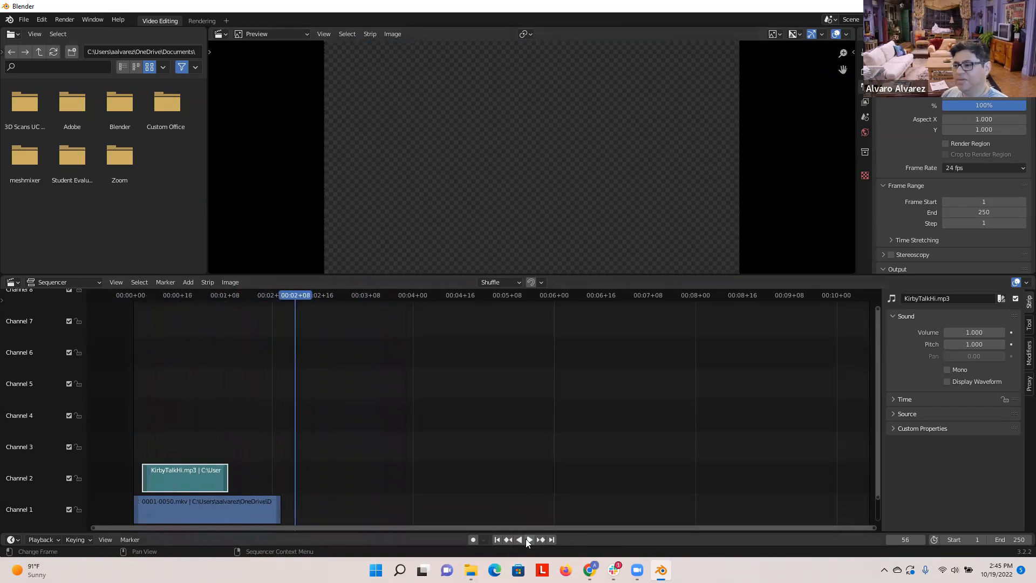